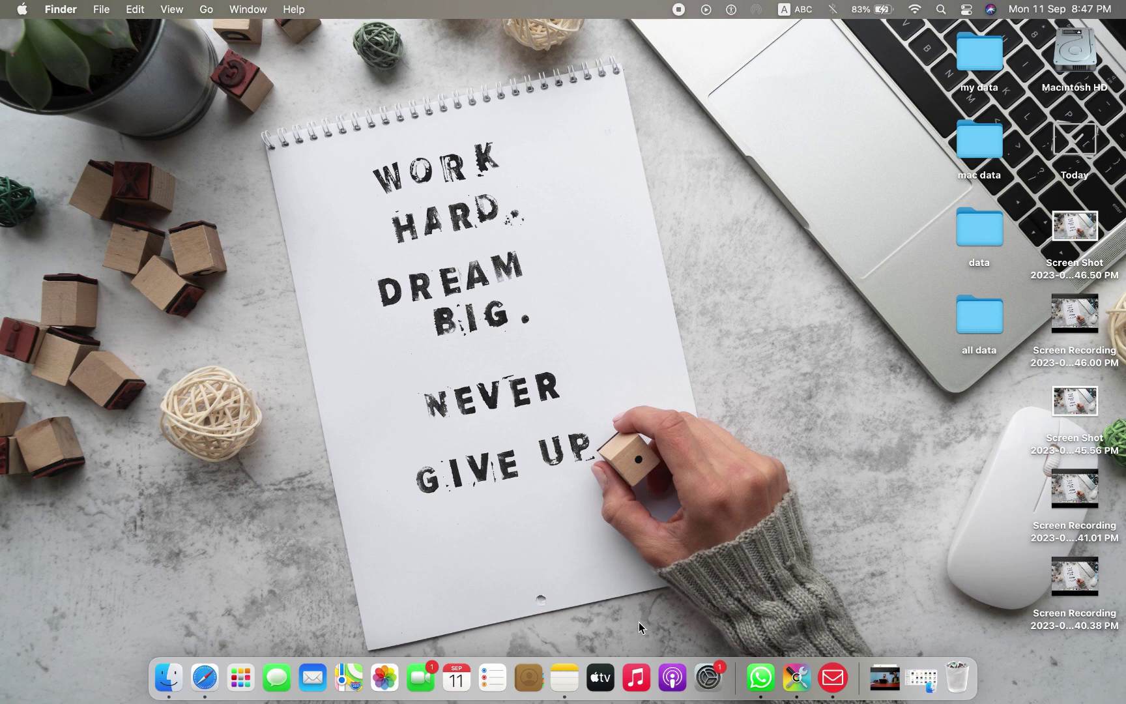
Step: Switch to the e-commerce file in Figma and open the user flow page to review the flowchart
key("ctrl+Right")
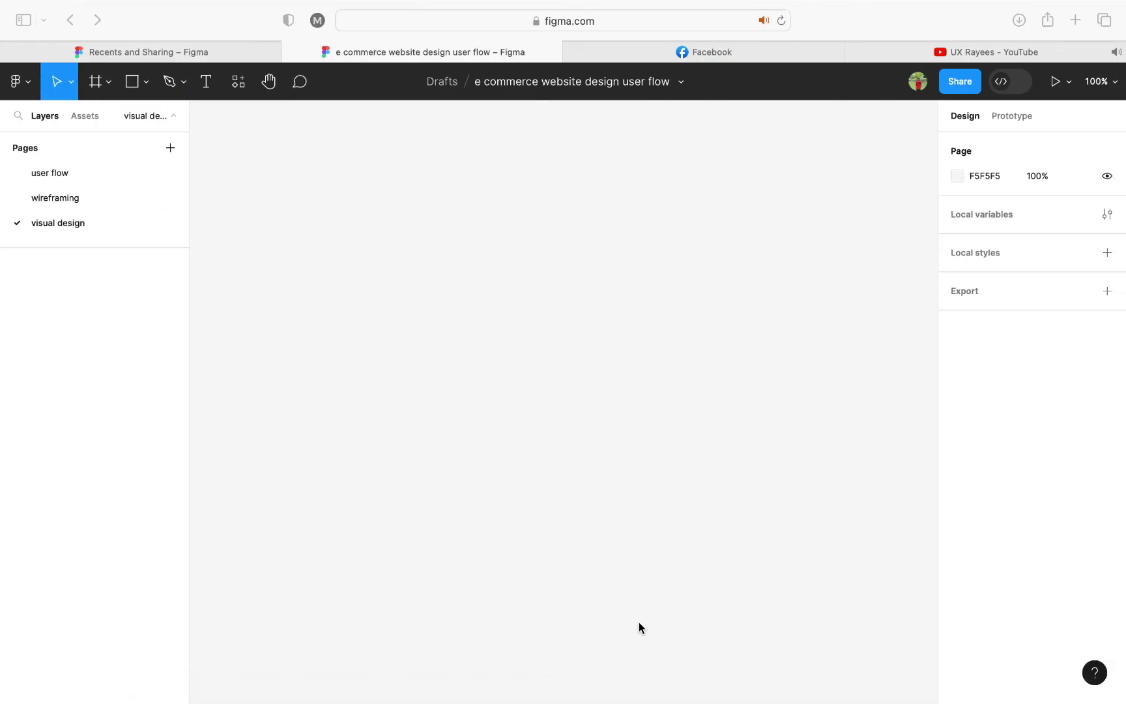
left_click(98, 173)
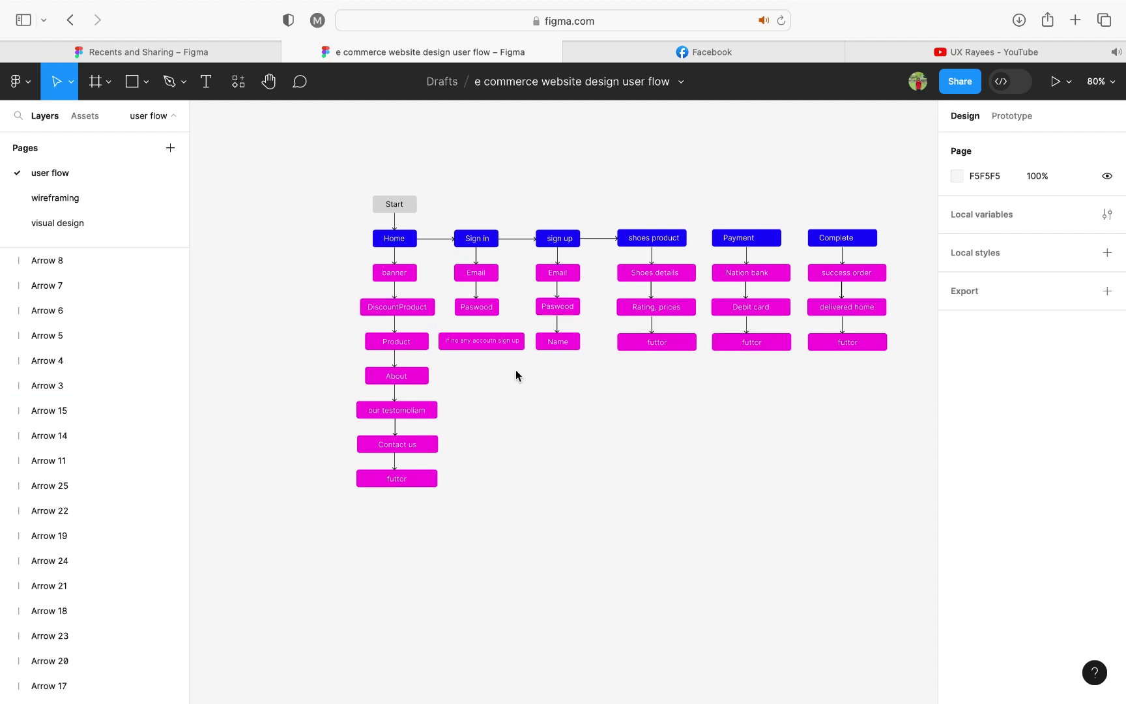
scroll(505, 384, "down", 5)
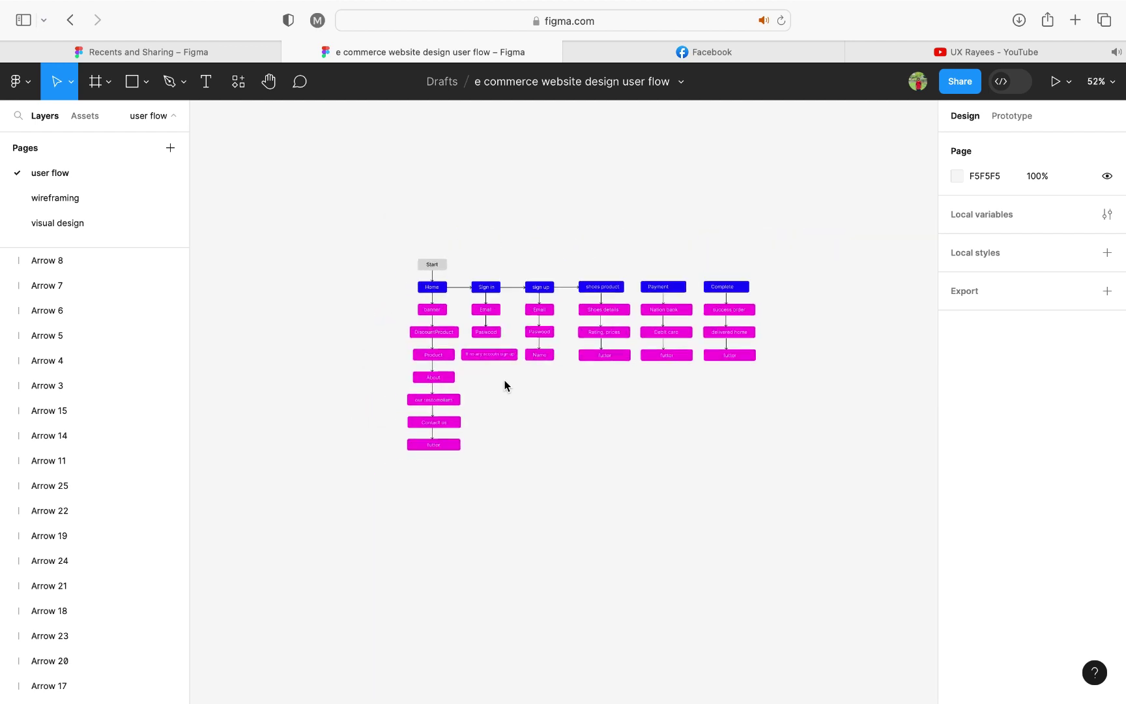
scroll(505, 384, "down", 5)
scroll(505, 385, "up", 2)
scroll(505, 385, "right", 2)
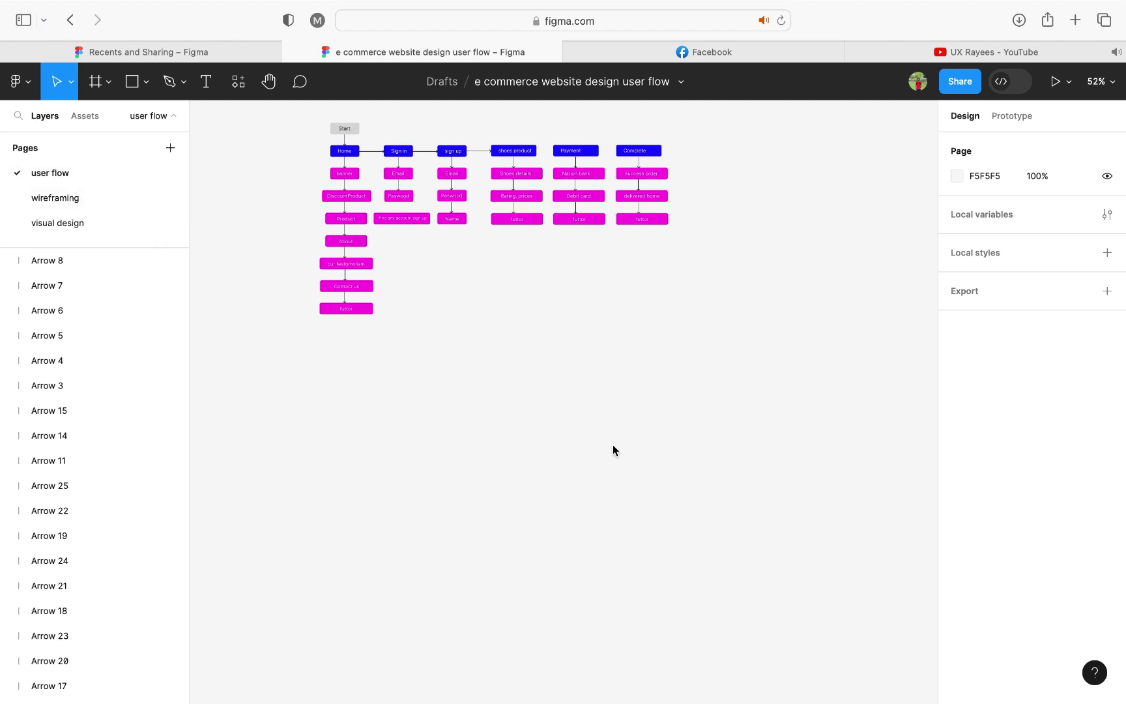
scroll(615, 450, "right", 3)
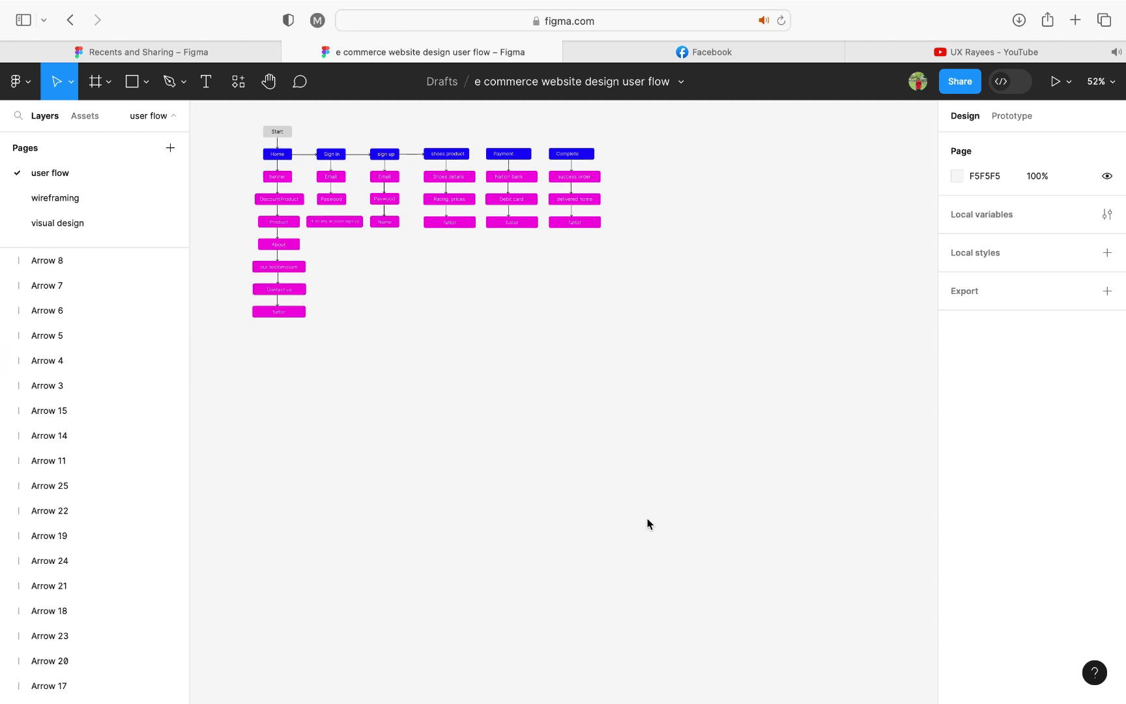
Step: Create a 1440 × 1024 desktop frame beside the flowchart and move it to about X 934, Y -188
left_click(109, 82)
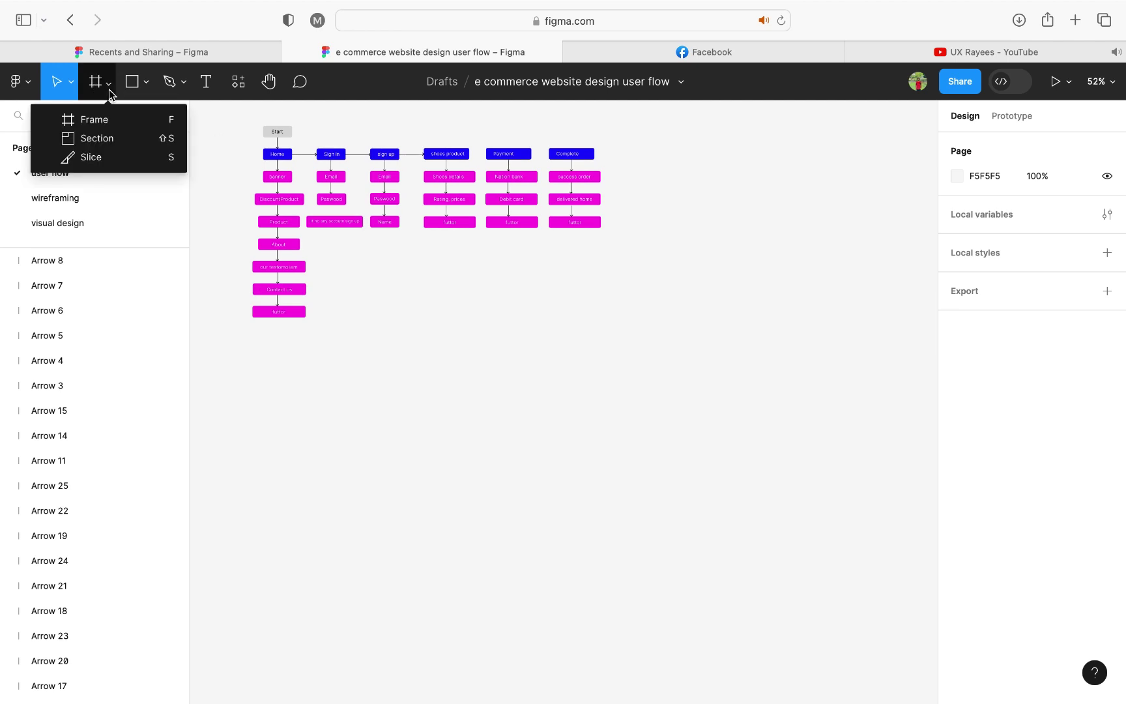
left_click(108, 118)
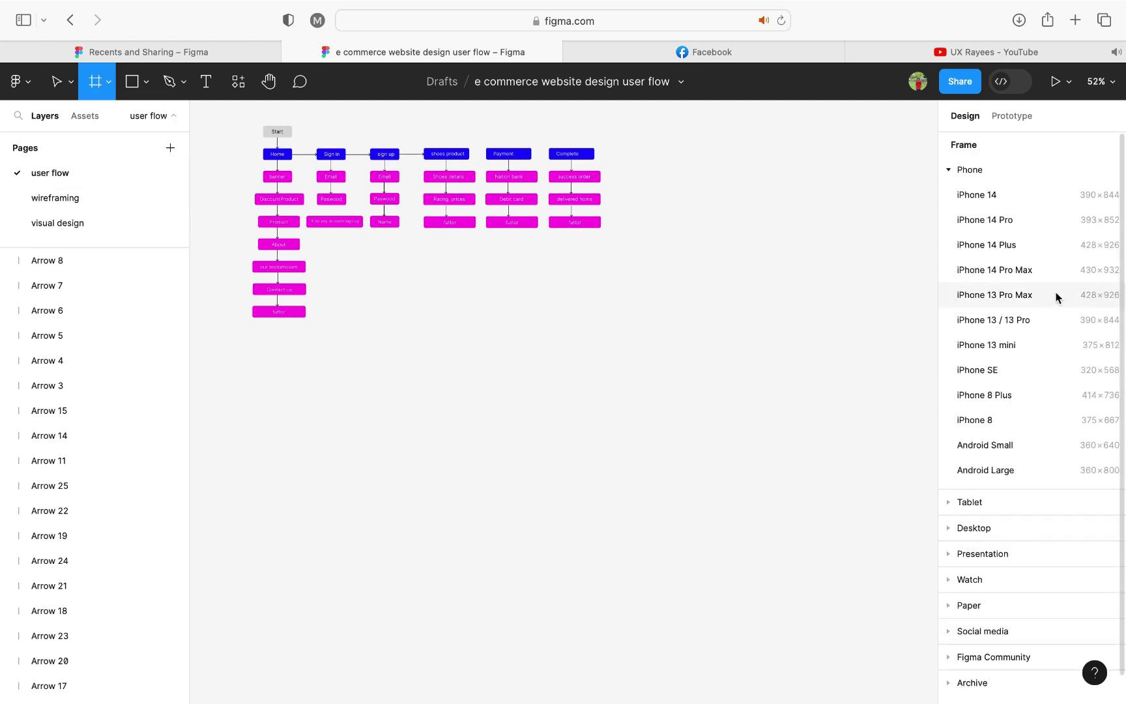
scroll(1003, 528, "down", 2)
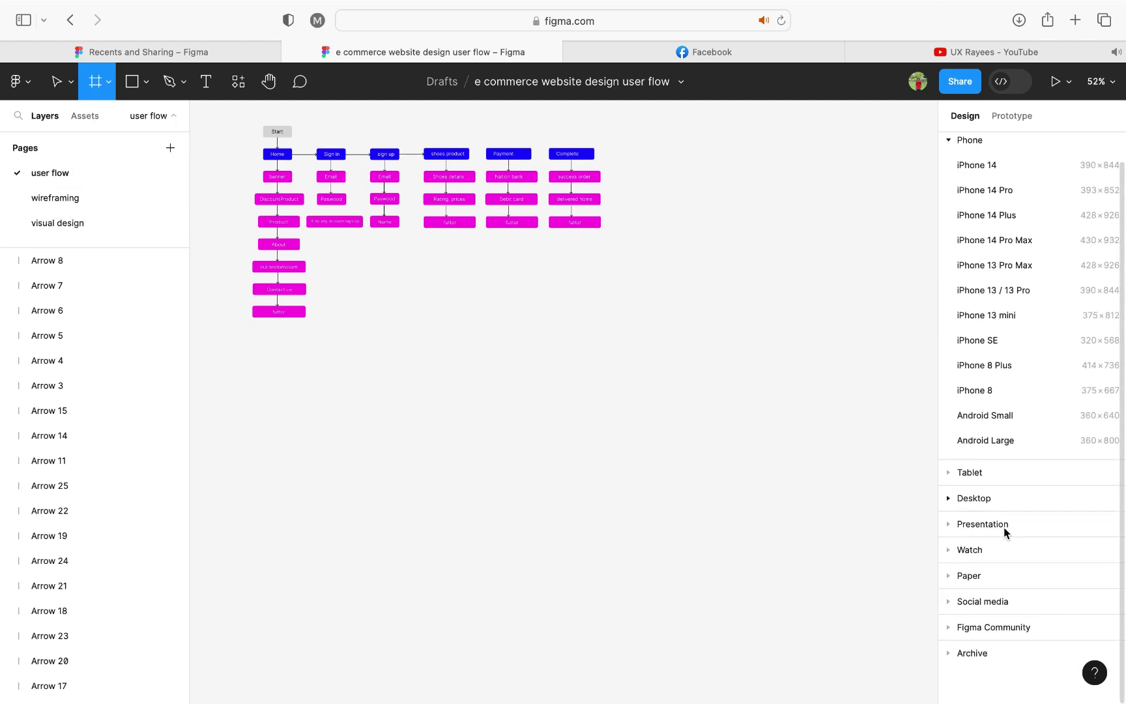
left_click(971, 498)
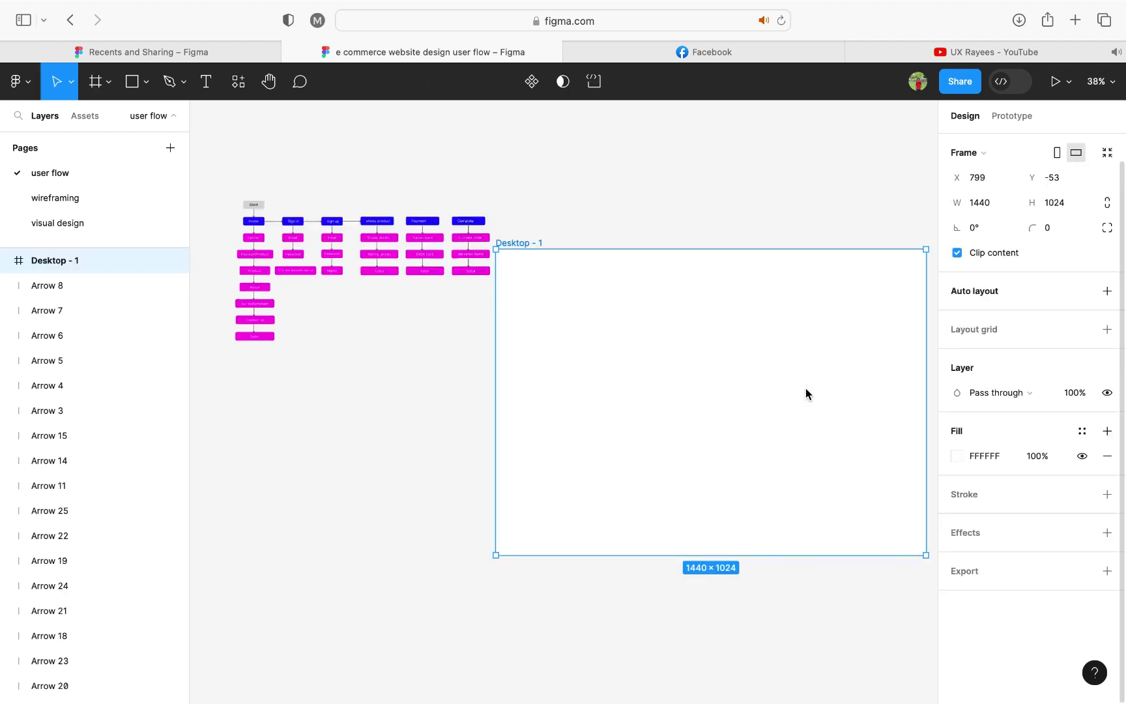
left_click_drag(679, 402, 738, 373)
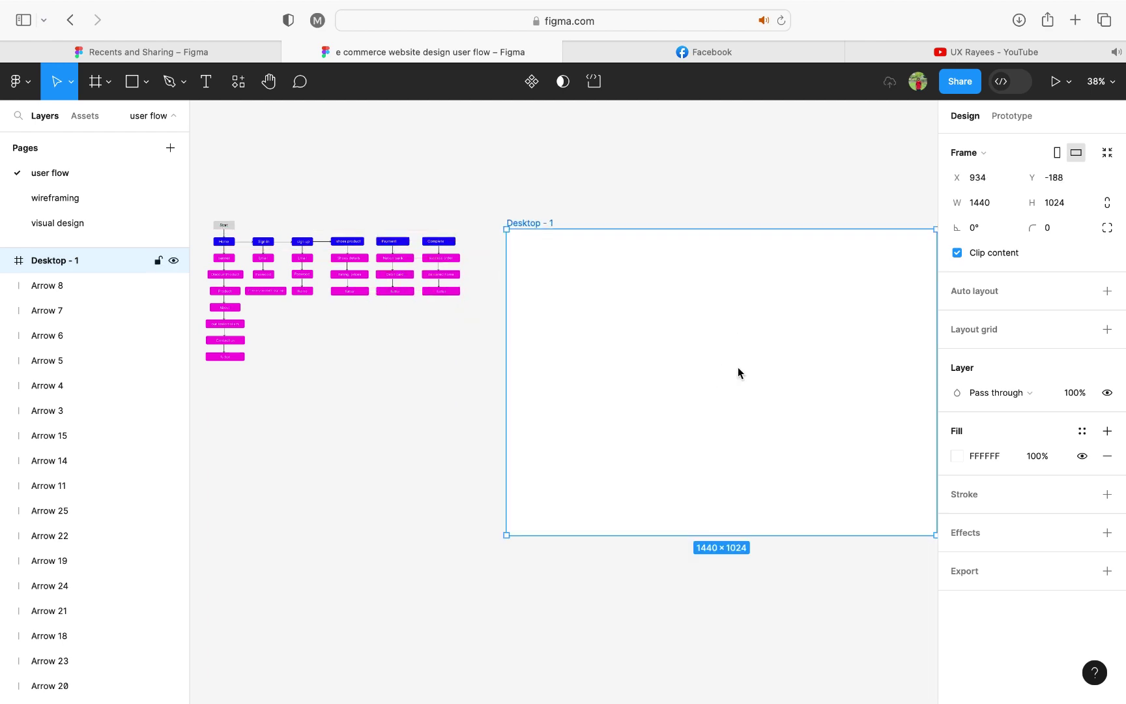
Step: Add a layout grid to the desktop frame with 12 columns and a margin of 100
left_click(1003, 332)
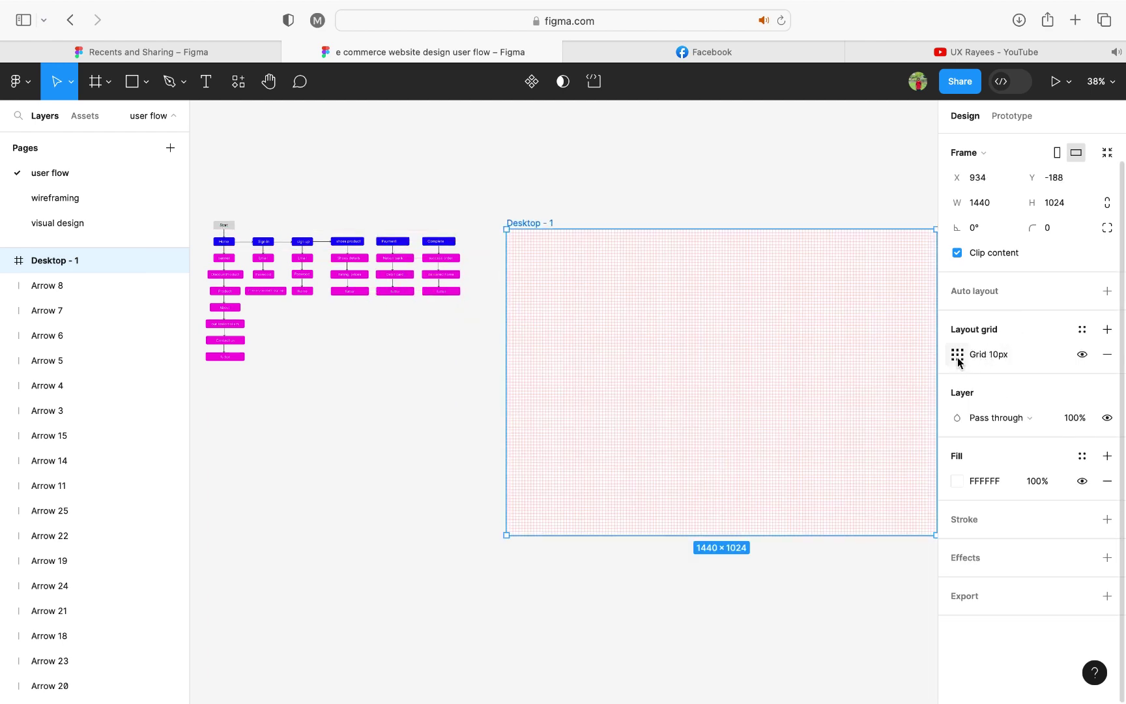
left_click(957, 355)
left_click(796, 363)
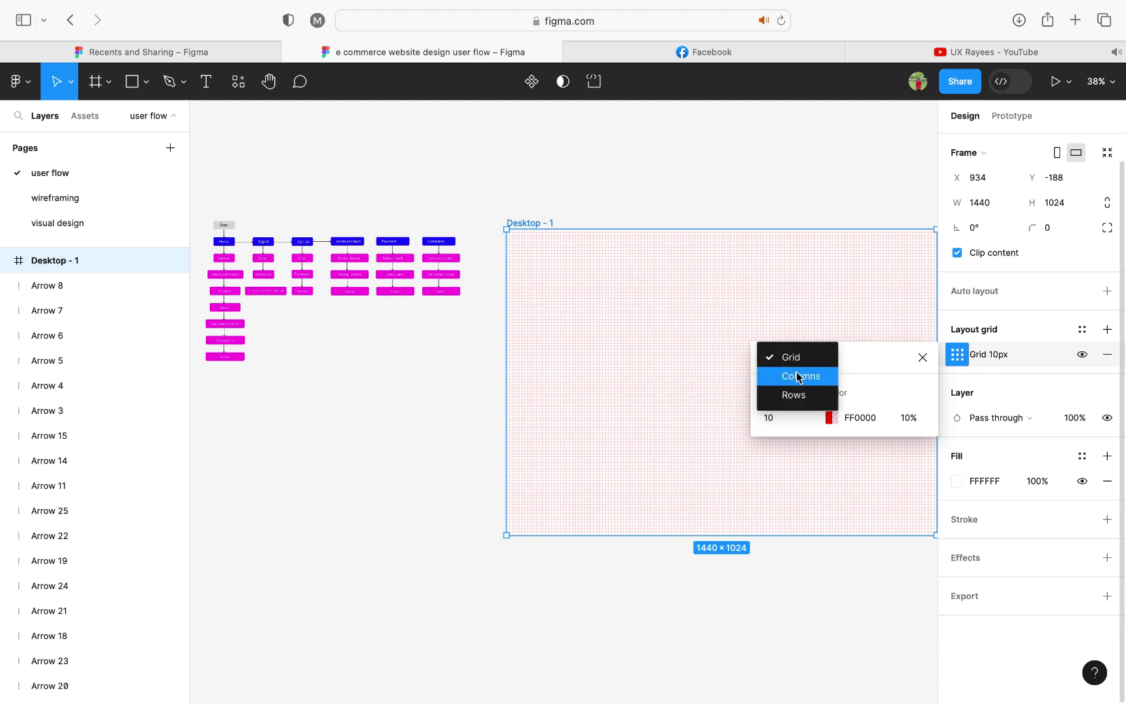
left_click(799, 376)
left_click(782, 418)
type("12")
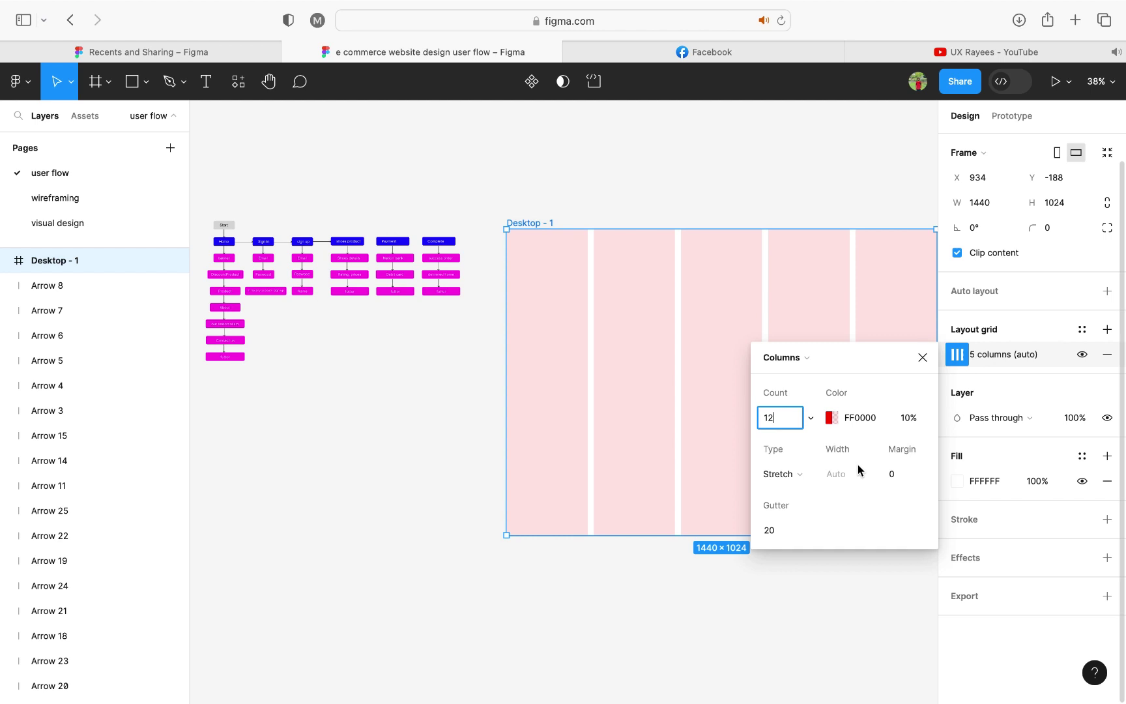
left_click(899, 475)
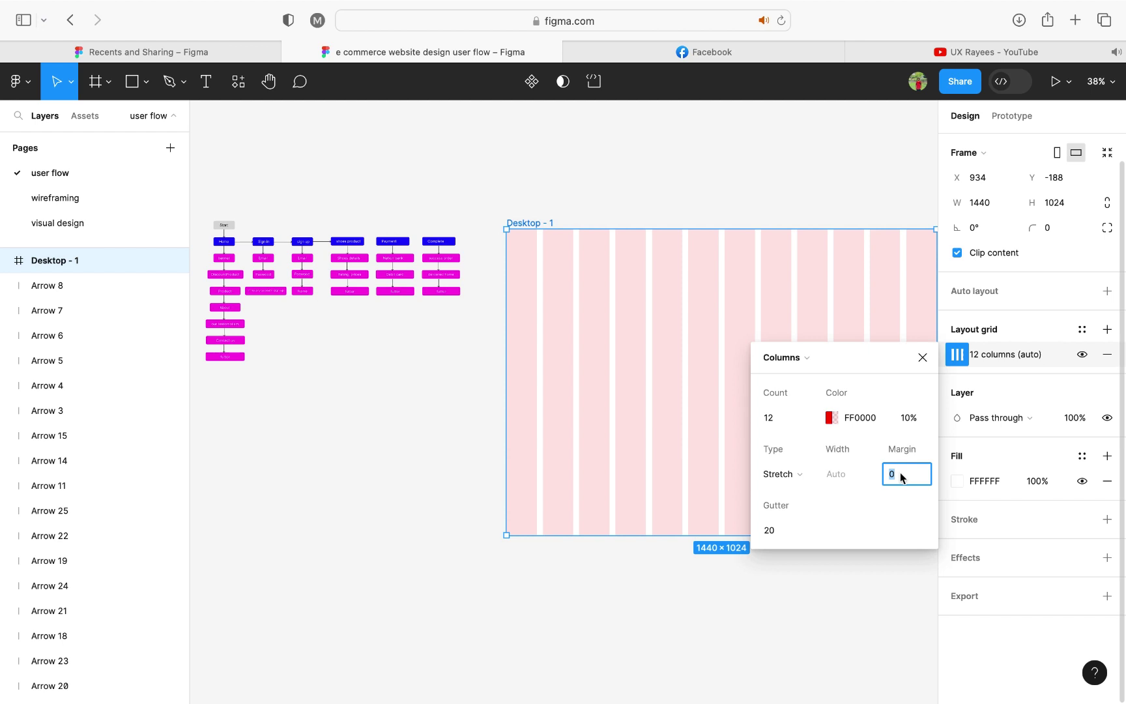
type("100")
key("Escape")
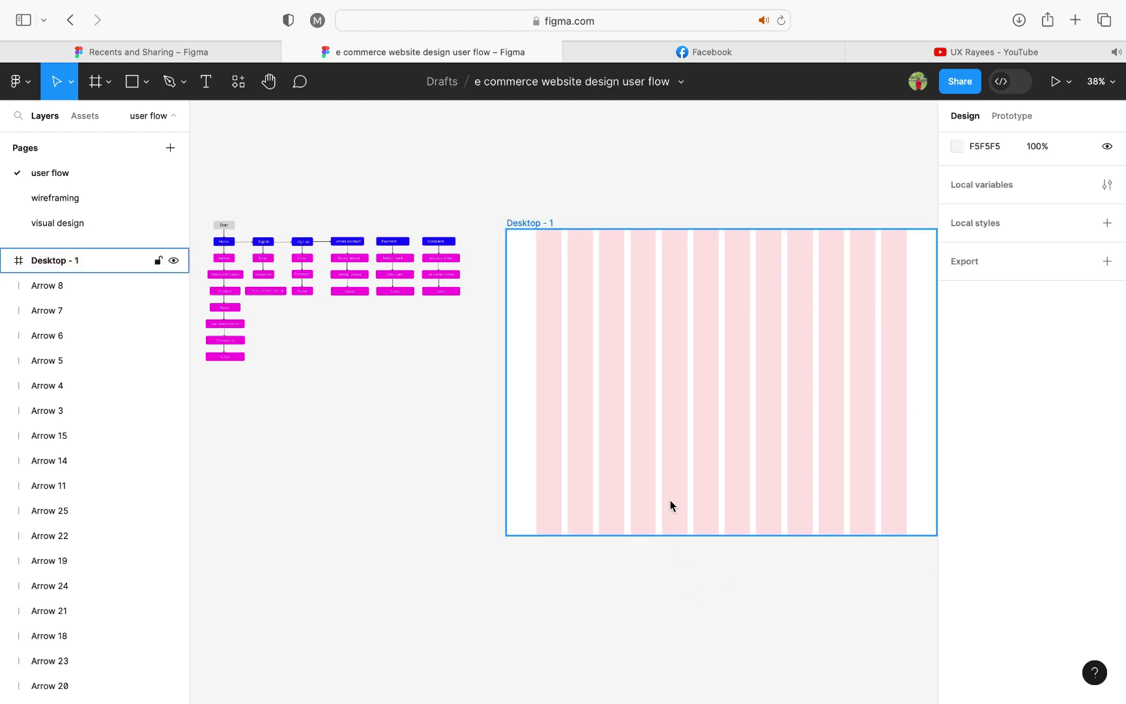
Step: Move the desktop frame slightly down to about Y -161
scroll(669, 500, "down", 3)
left_click_drag(624, 451, 625, 458)
scroll(642, 391, "up", 3)
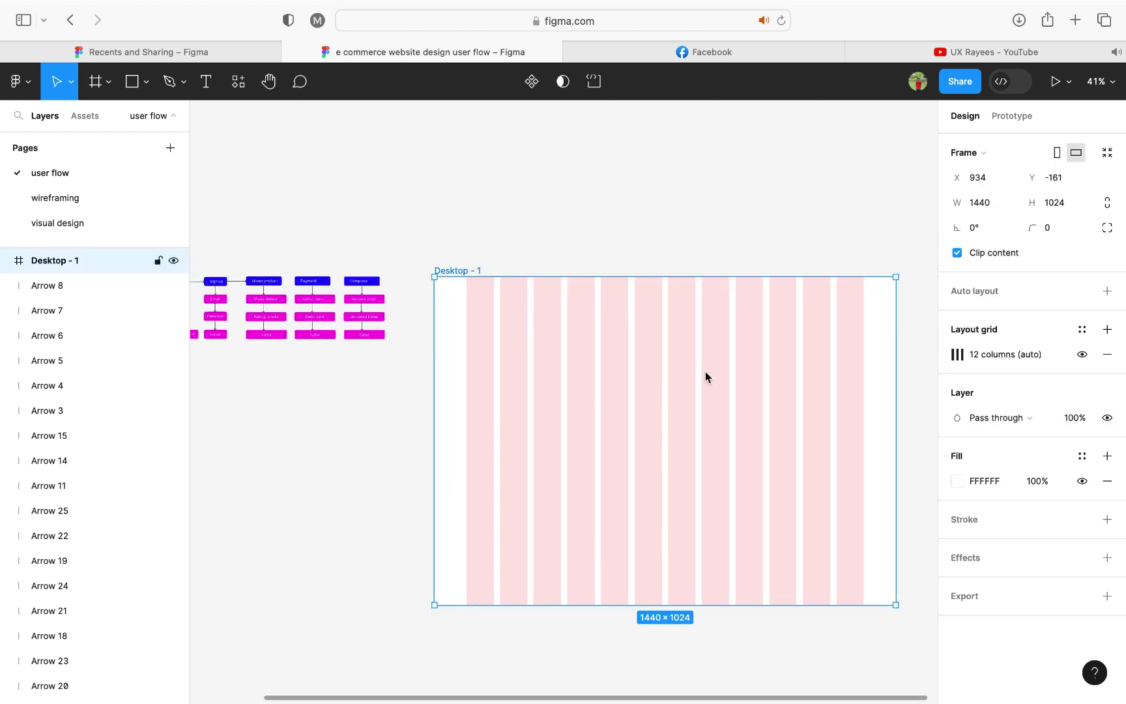
Step: Add the text "Sign up" near the upper end of the desktop frame's last grid column
scroll(704, 372, "left", 3)
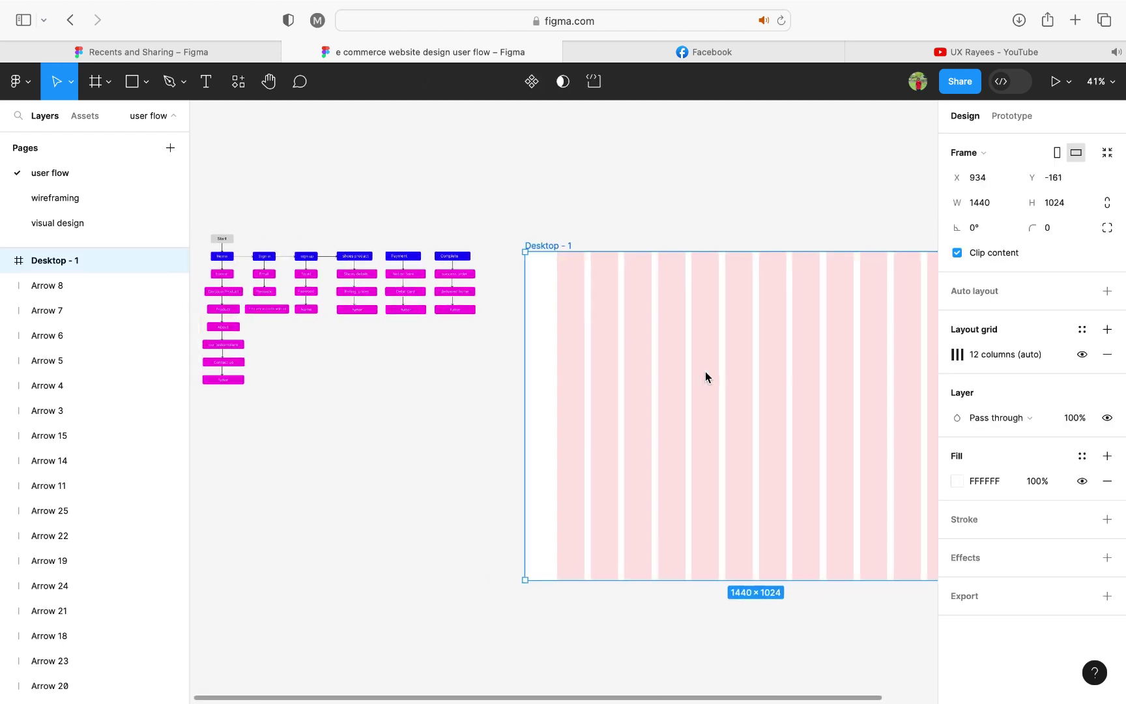
left_click(144, 83)
left_click(204, 82)
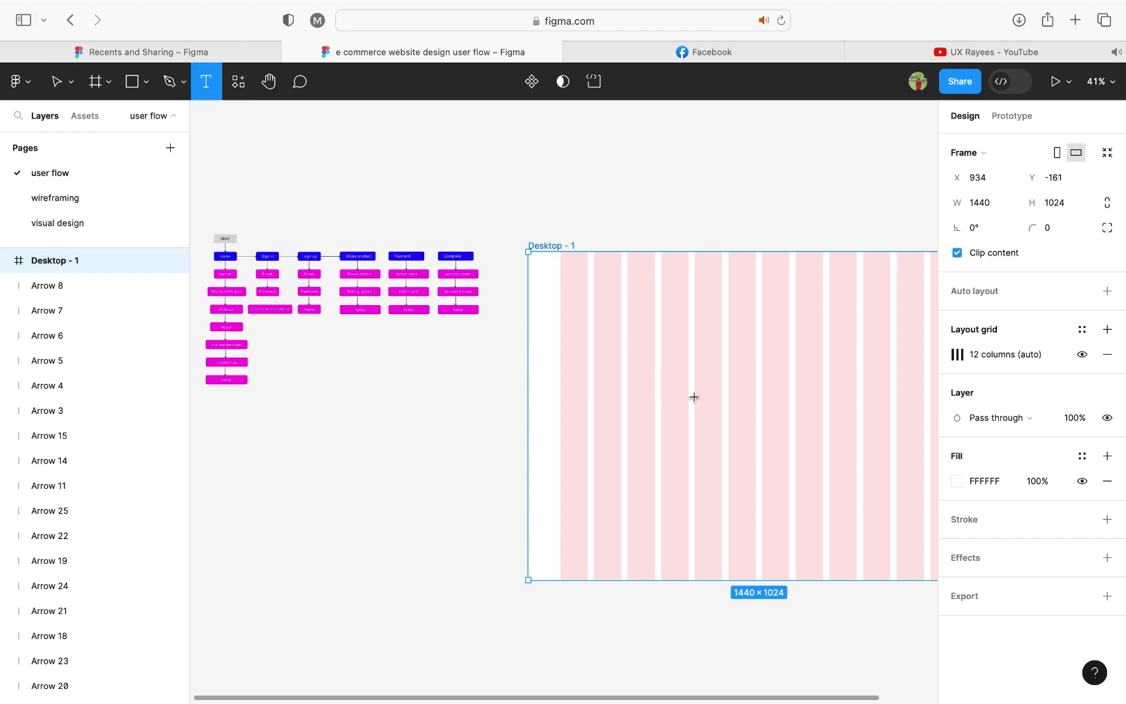
scroll(695, 398, "right", 4)
scroll(762, 273, "up", 2)
scroll(762, 273, "up", 5)
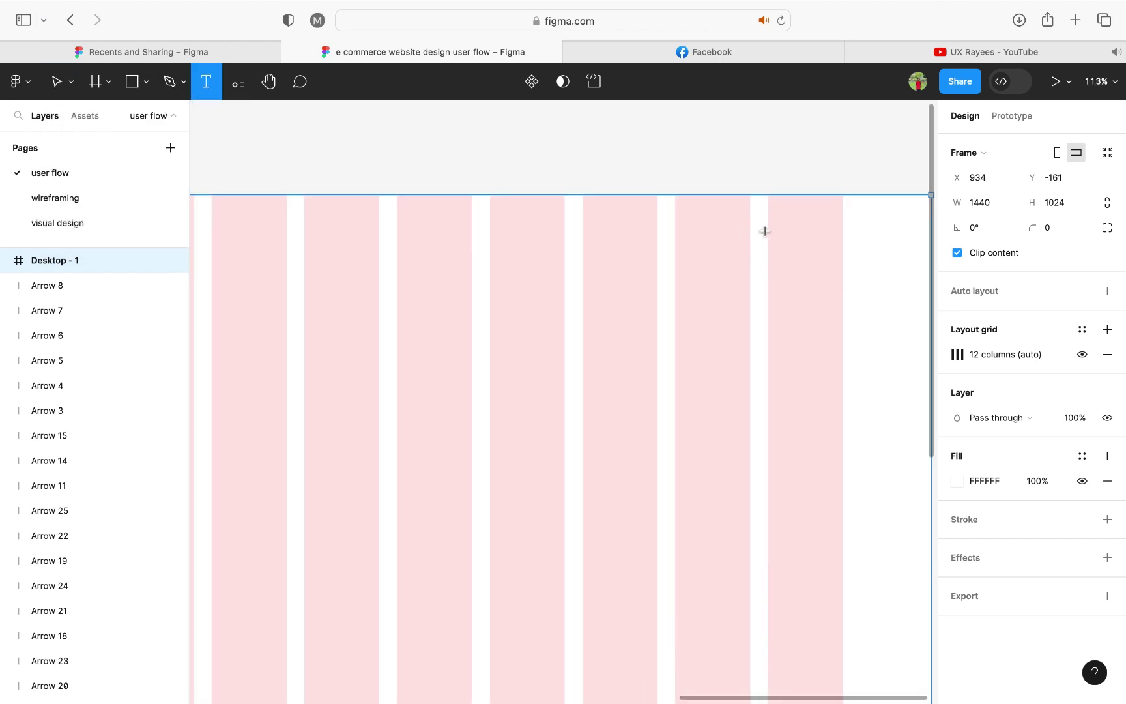
left_click(767, 236)
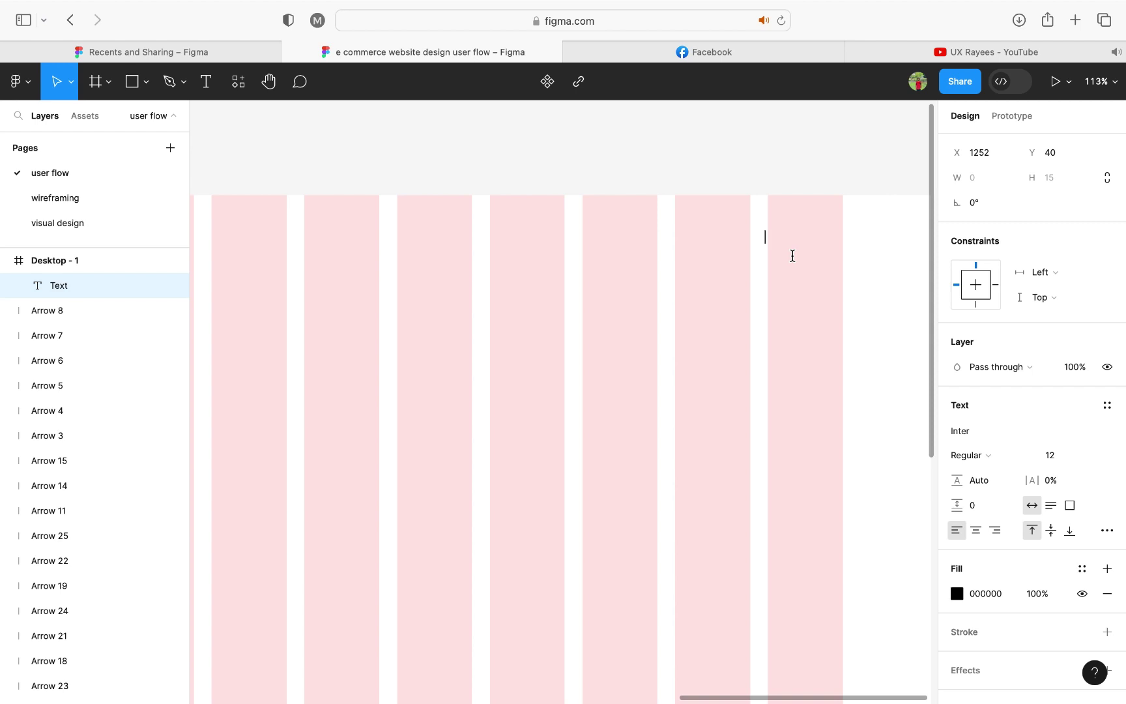
type("Sign up")
key("Escape")
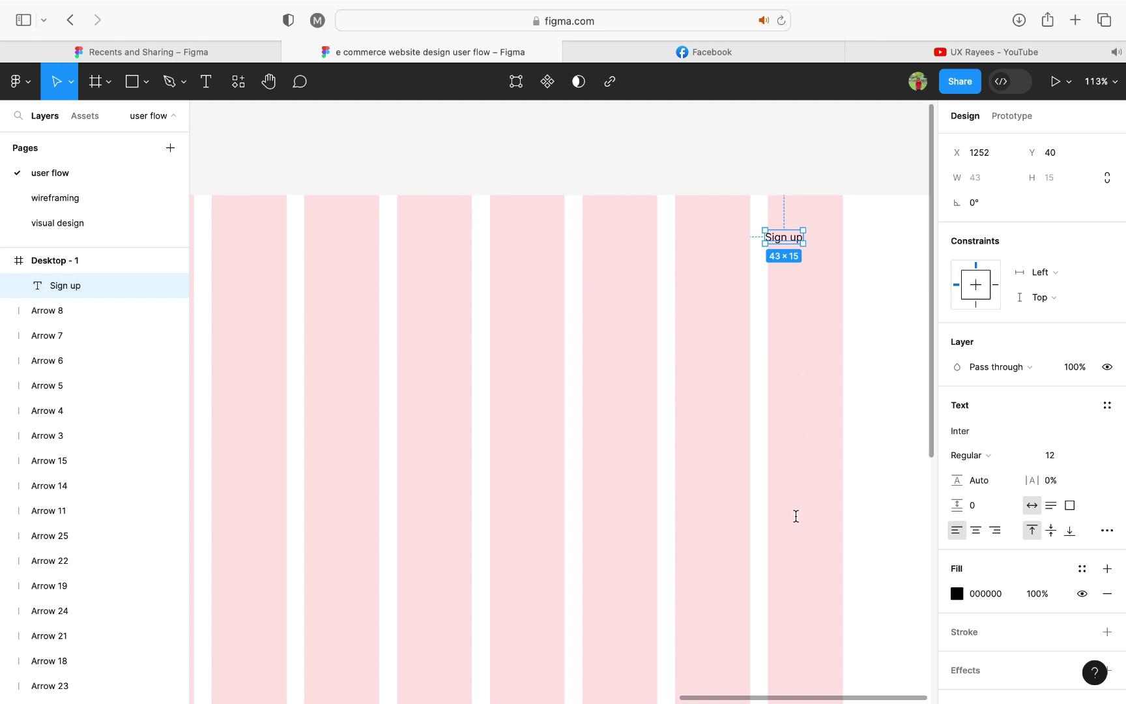
Step: Wrap the Sign up text in an auto layout frame and give it a magenta FC00E3 fill
key("shift+a")
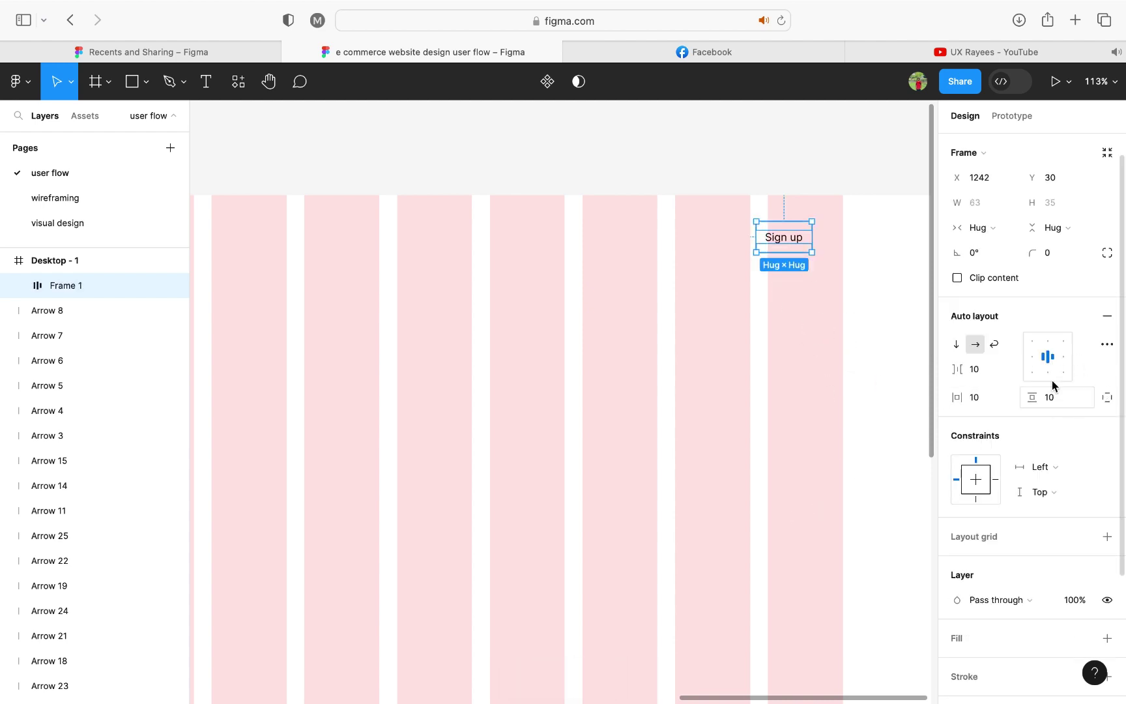
scroll(1060, 401, "down", 3)
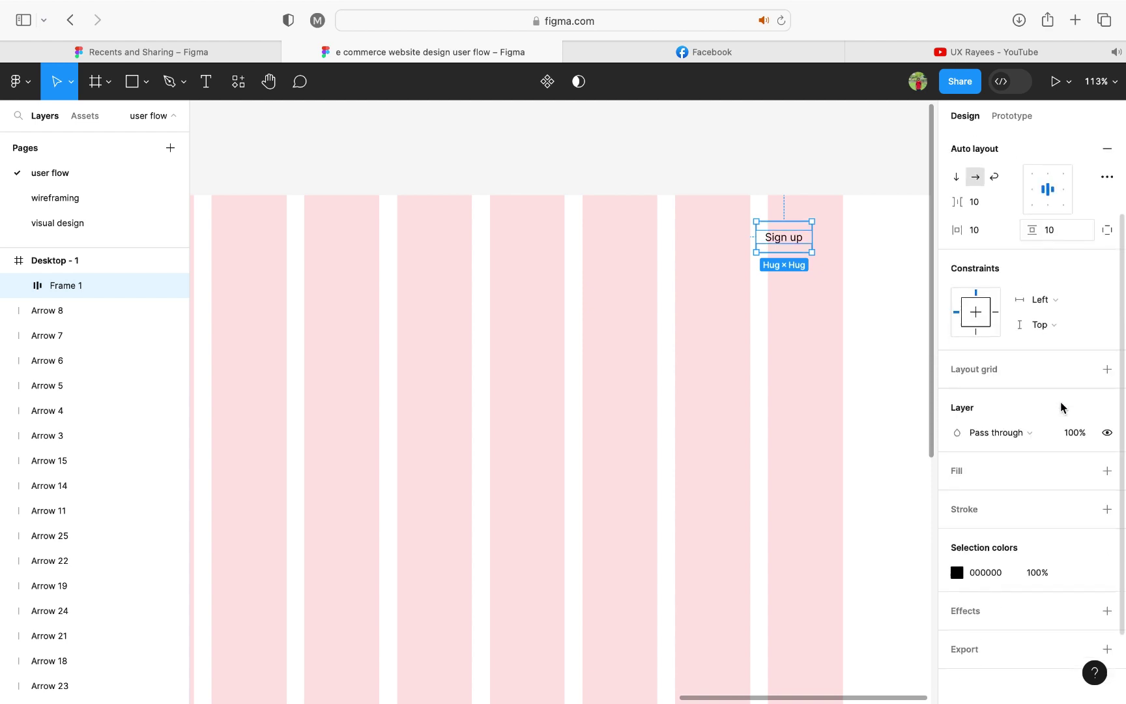
left_click(978, 471)
left_click(956, 497)
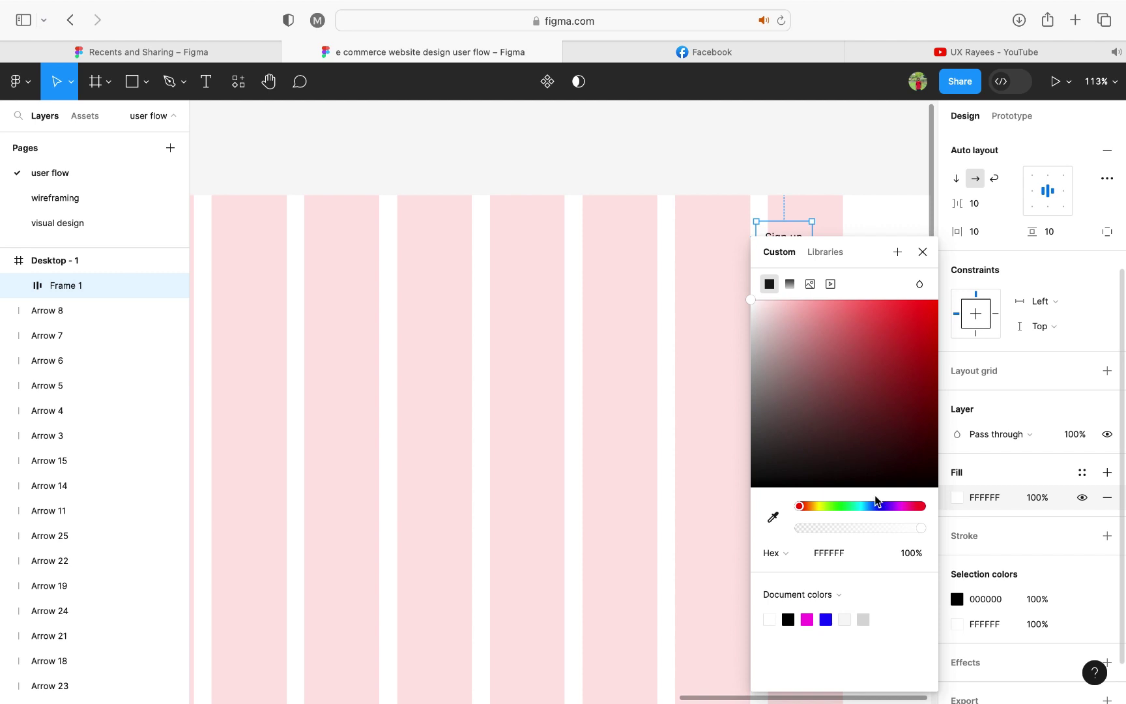
left_click(902, 507)
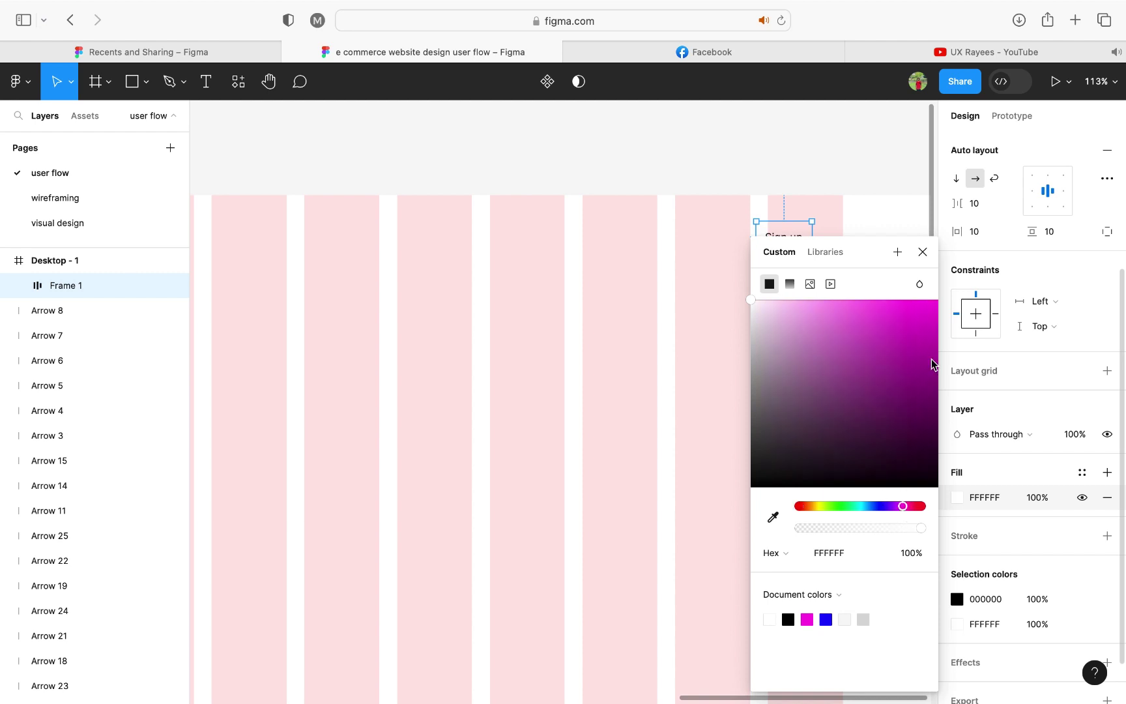
left_click_drag(938, 312, 937, 301)
left_click(922, 251)
Step: Set the Sign up button's horizontal gap between items to 24
scroll(850, 258, "up", 3)
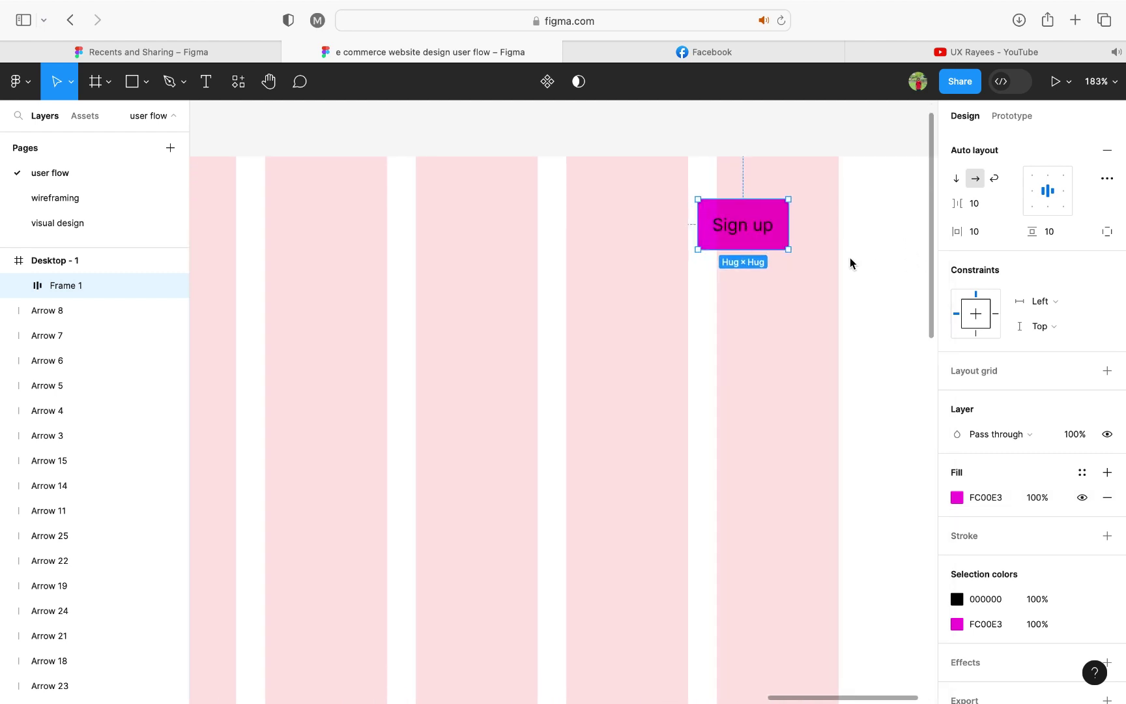
left_click(981, 214)
type("24")
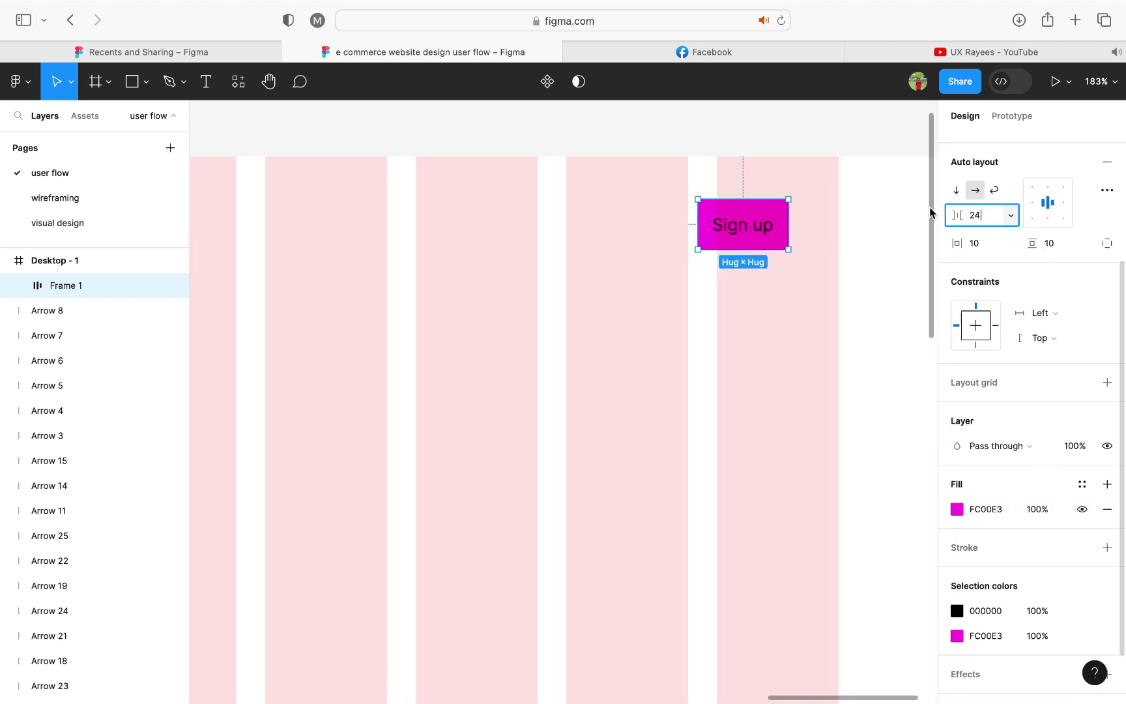
left_click(736, 142)
Step: Move the Sign up button to about X 1277, Y 22, flush with the last grid column's outer edge
scroll(736, 143, "down", 3)
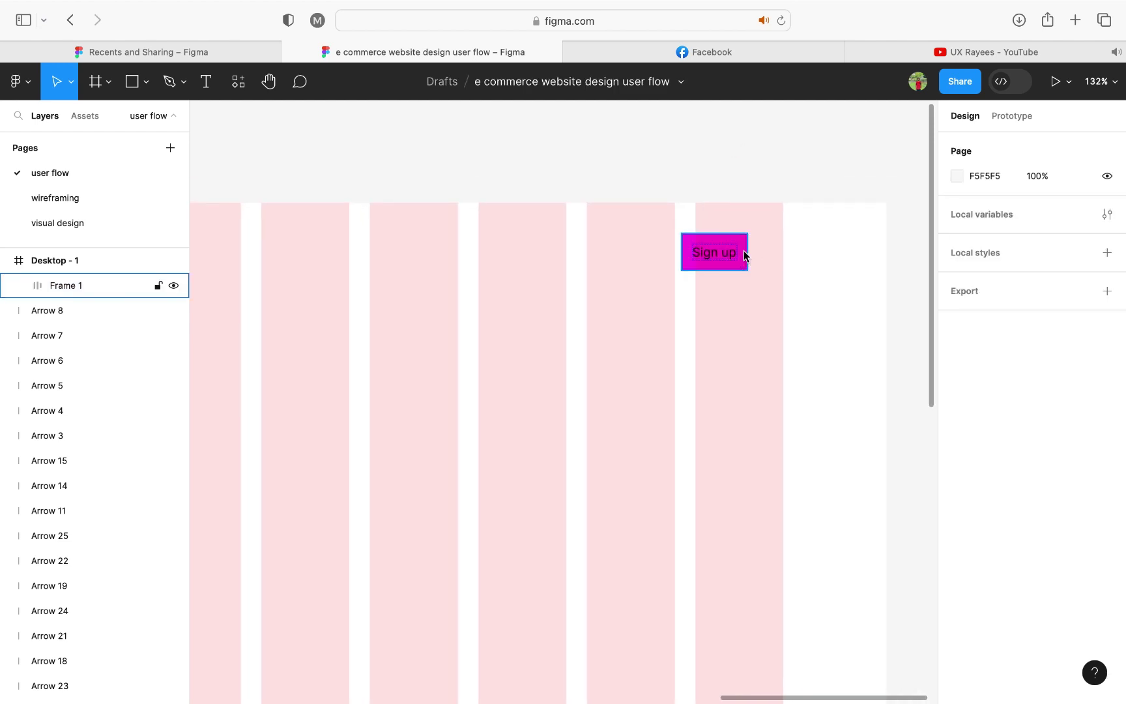
left_click(744, 252)
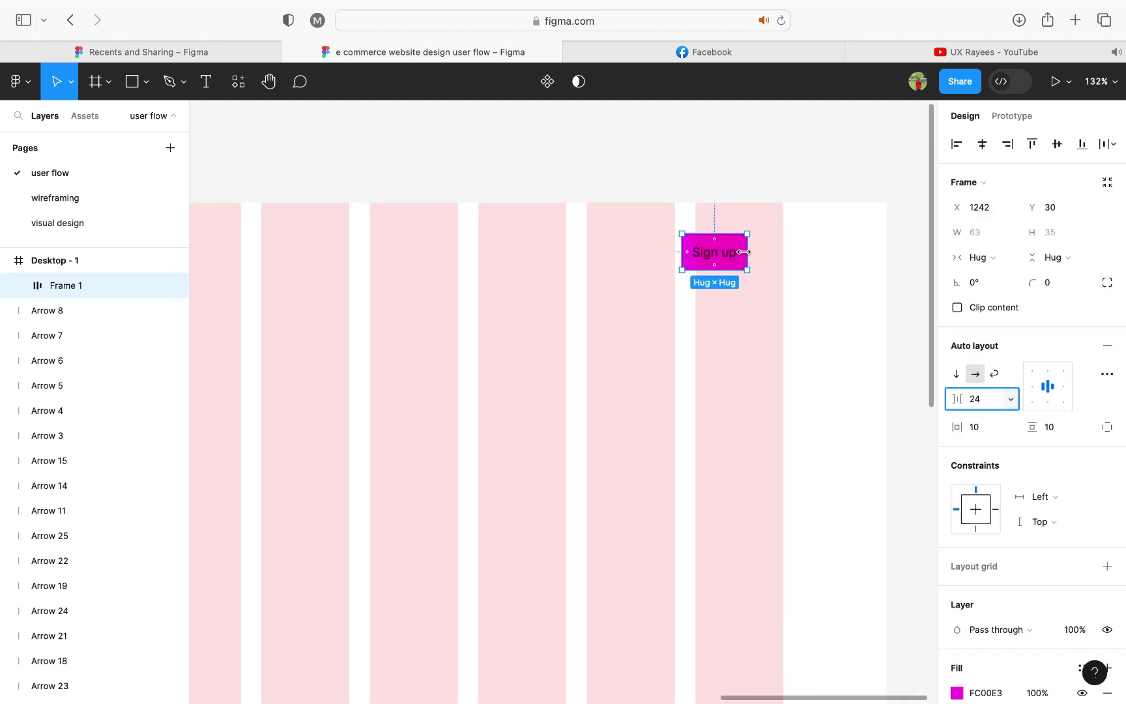
scroll(744, 252, "up", 2)
left_click_drag(744, 250, 776, 246)
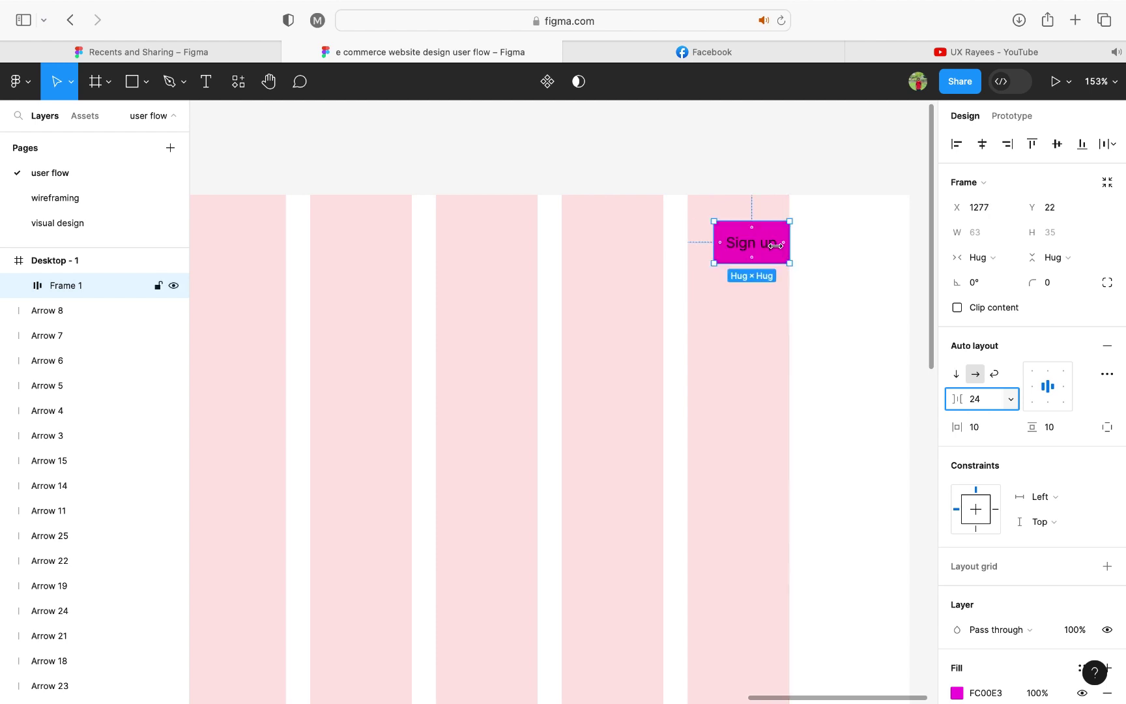
Step: Set the Sign up button's vertical padding to 16
left_click(1054, 429)
type("16")
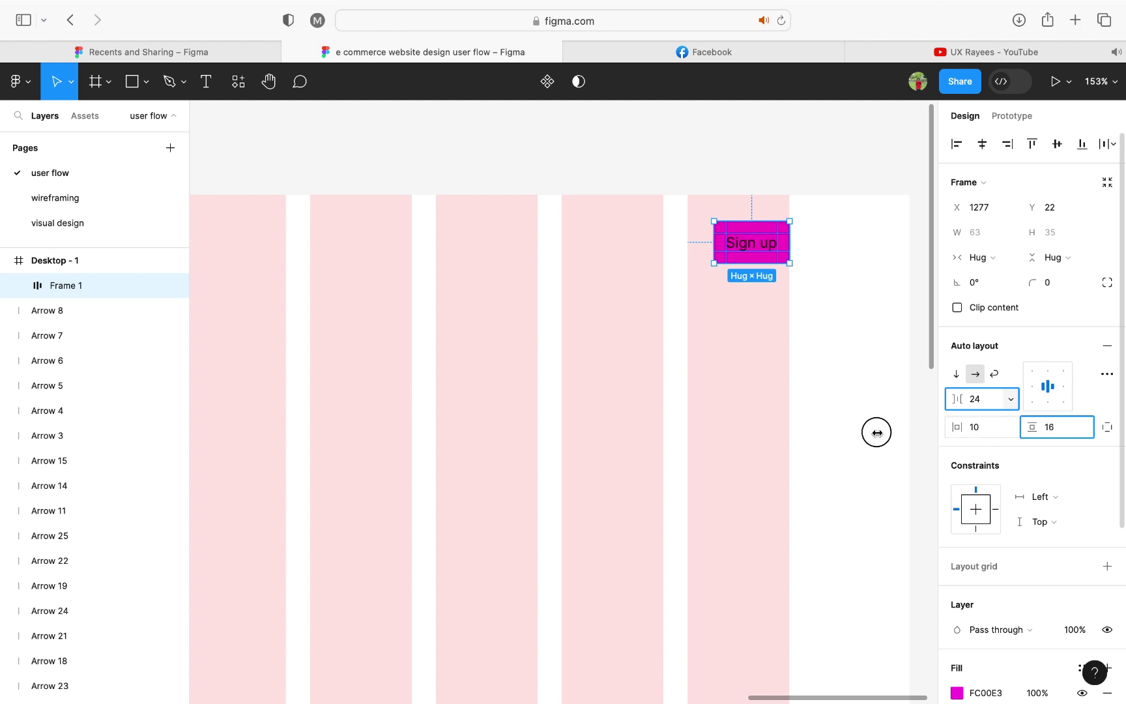
left_click(876, 432)
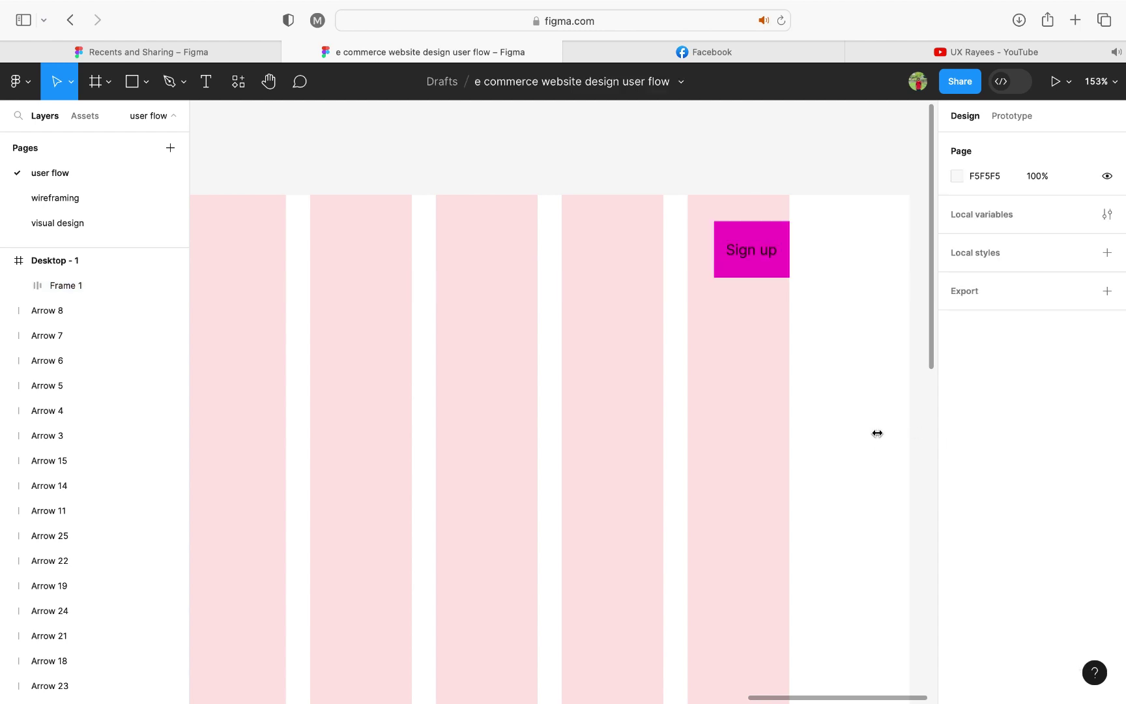
Step: Set the Sign up button's horizontal gap between items to 40
double_click(780, 273)
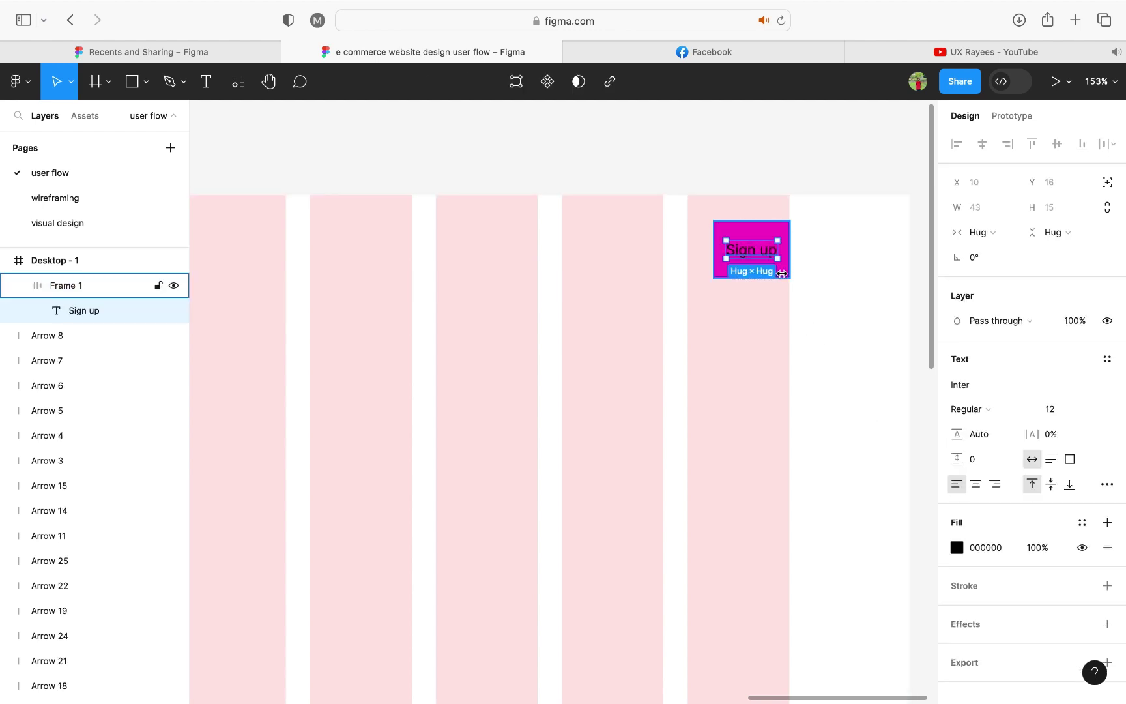
key("Escape")
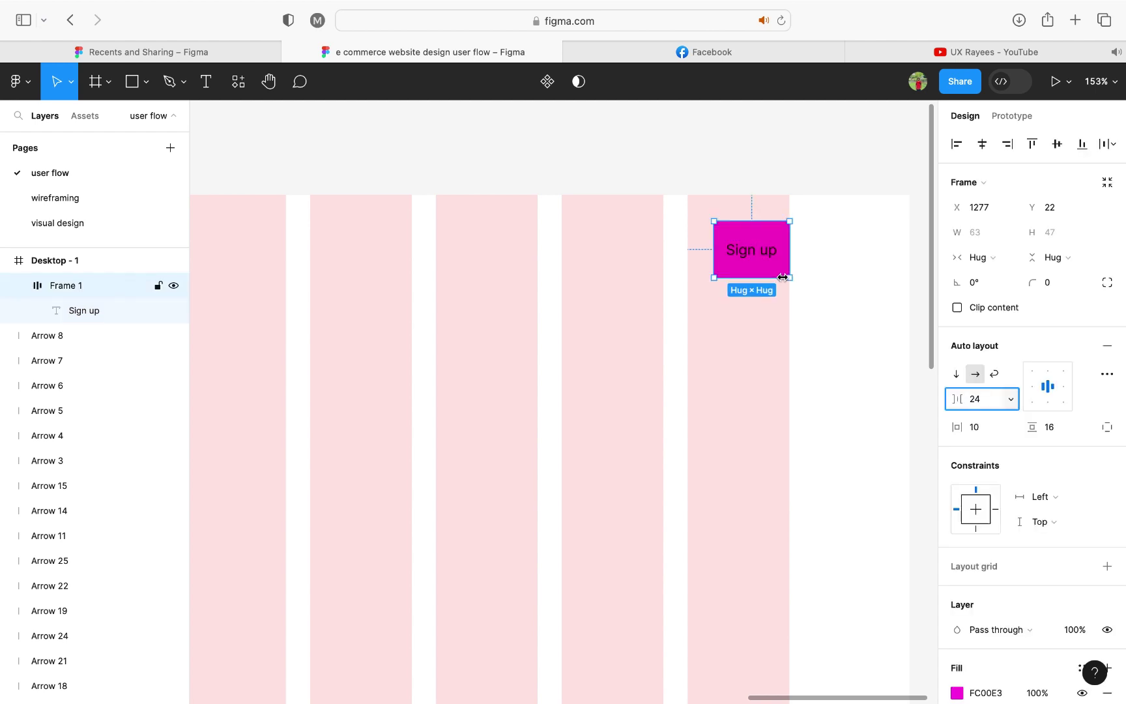
left_click(986, 400)
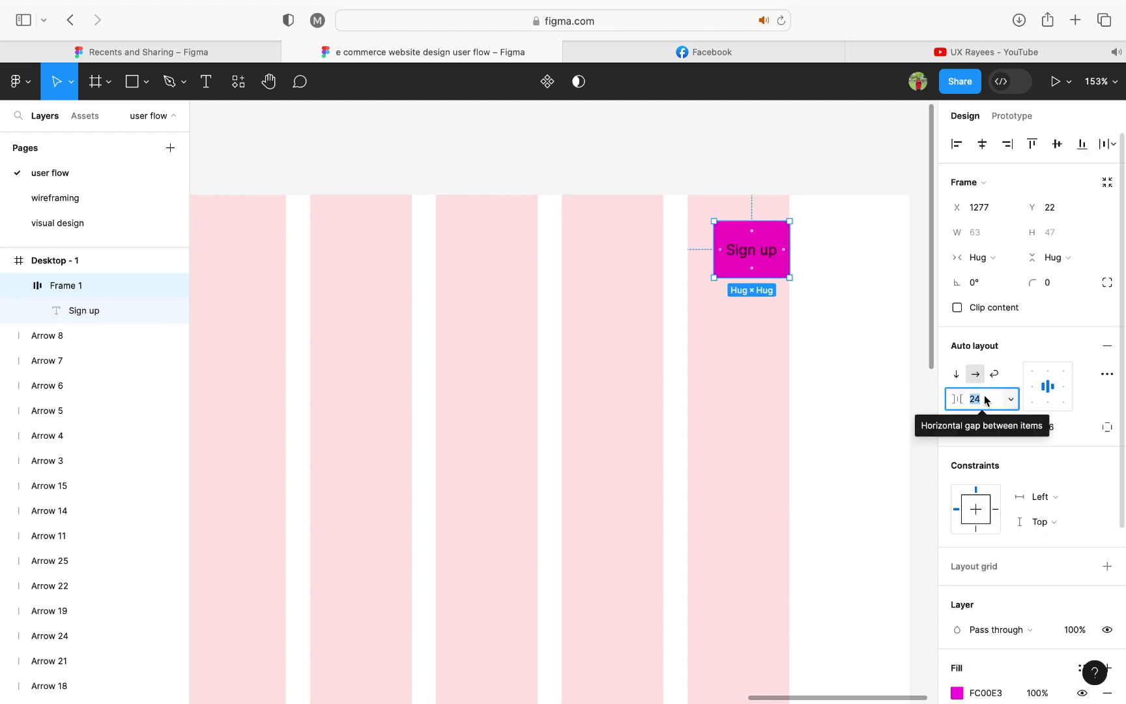
type("40")
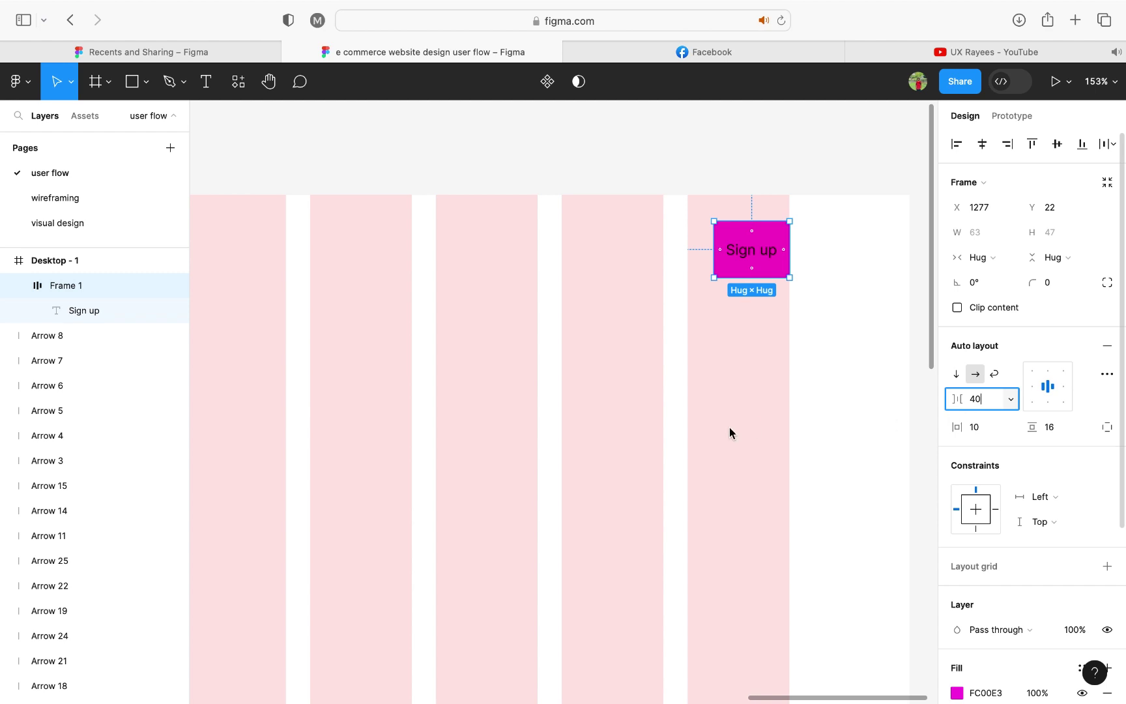
Step: Set the Sign up button's horizontal padding to 40
scroll(727, 429, "down", 3)
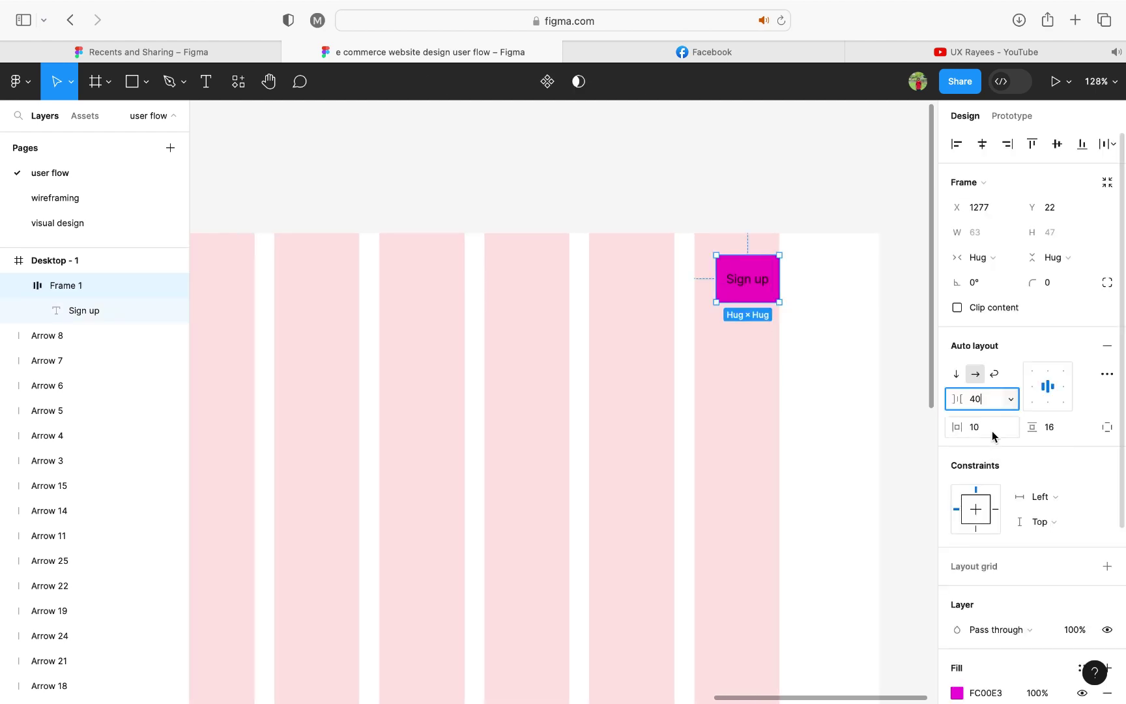
left_click(993, 432)
type("40")
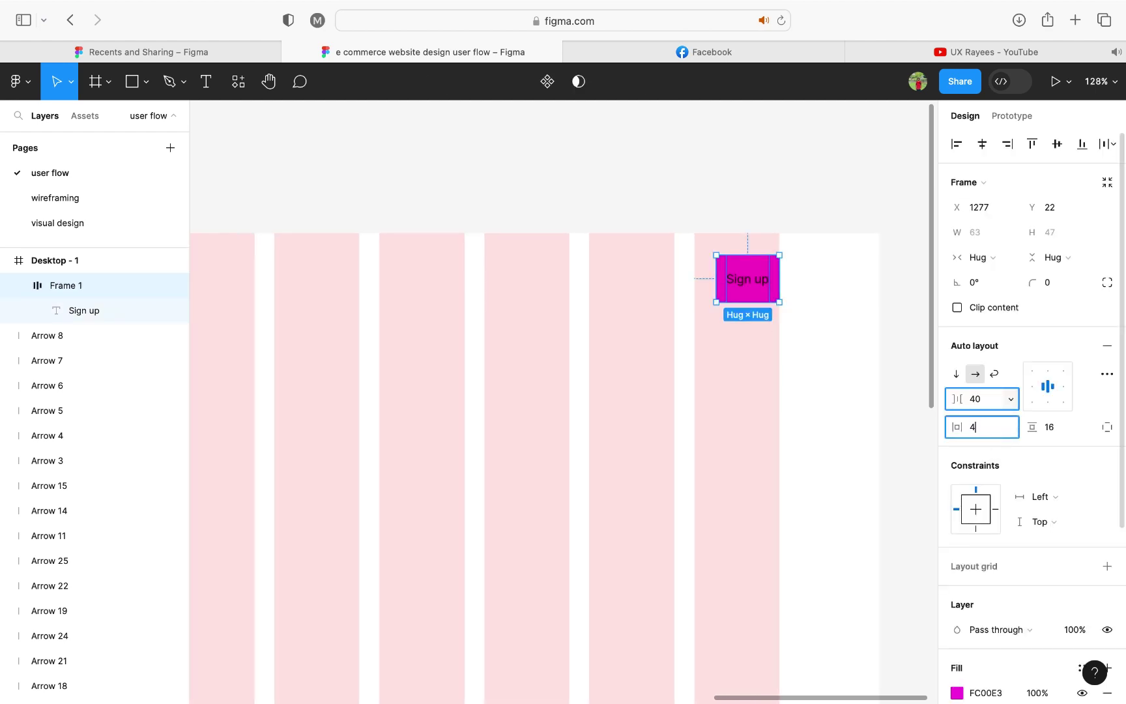
left_click(753, 418)
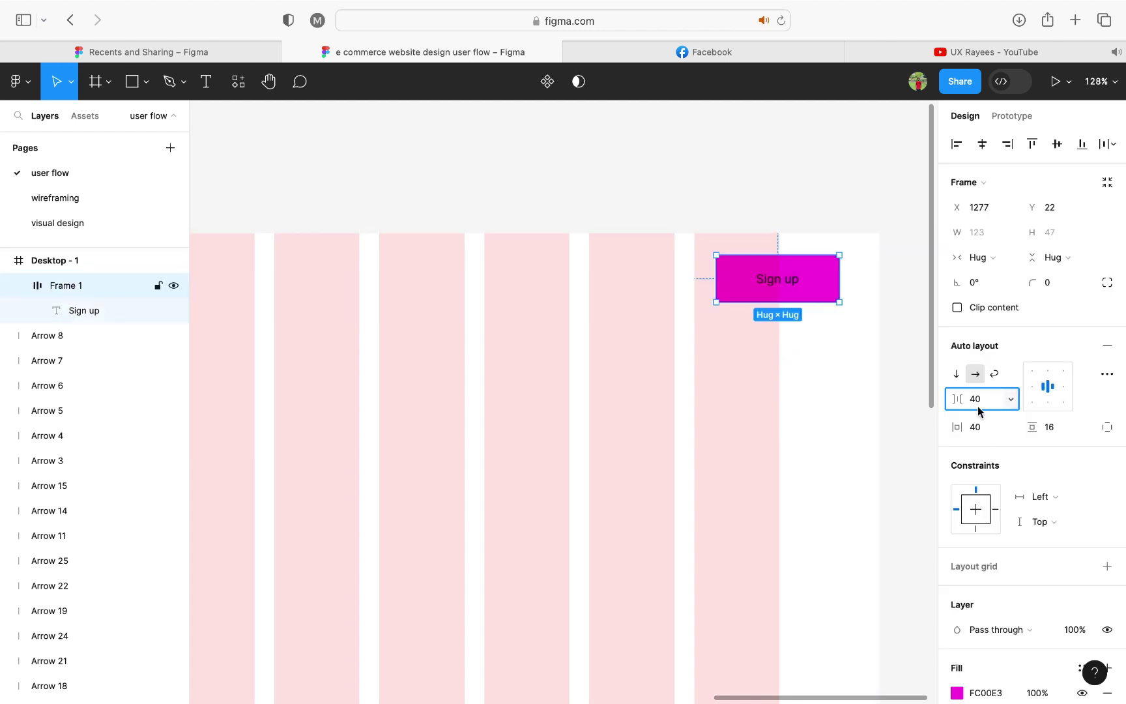
Step: Set the Sign up button's horizontal padding to 30 and move the button to about X 1216, Y 23
left_click(978, 430)
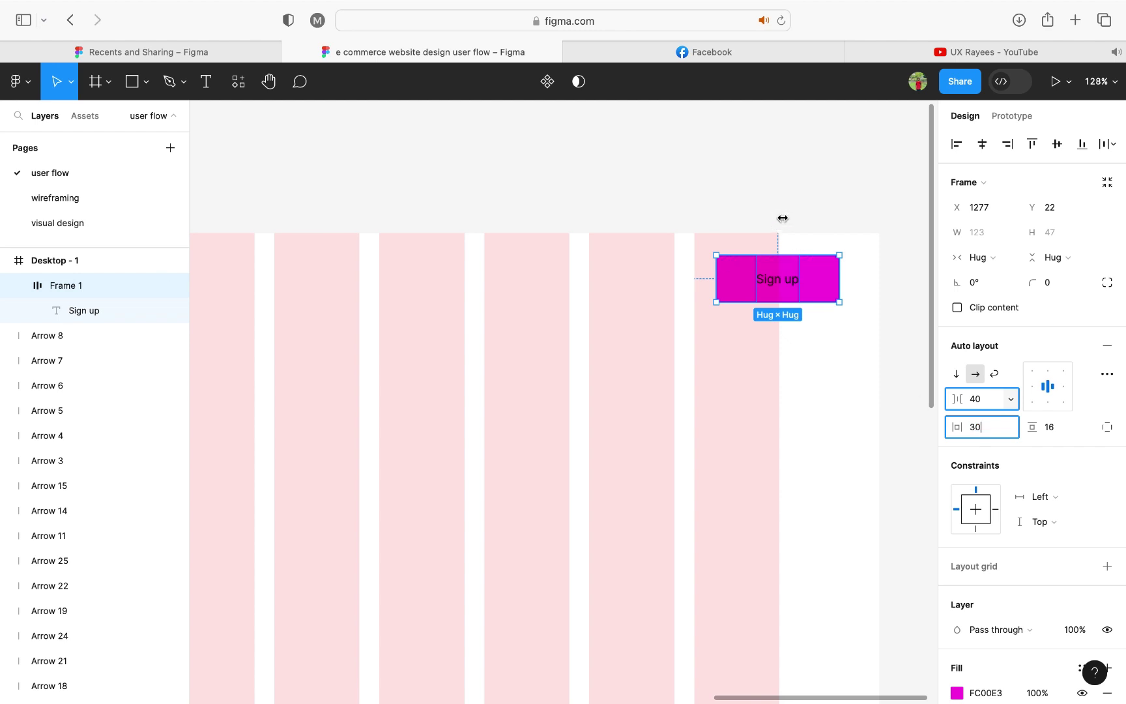
left_click(789, 242)
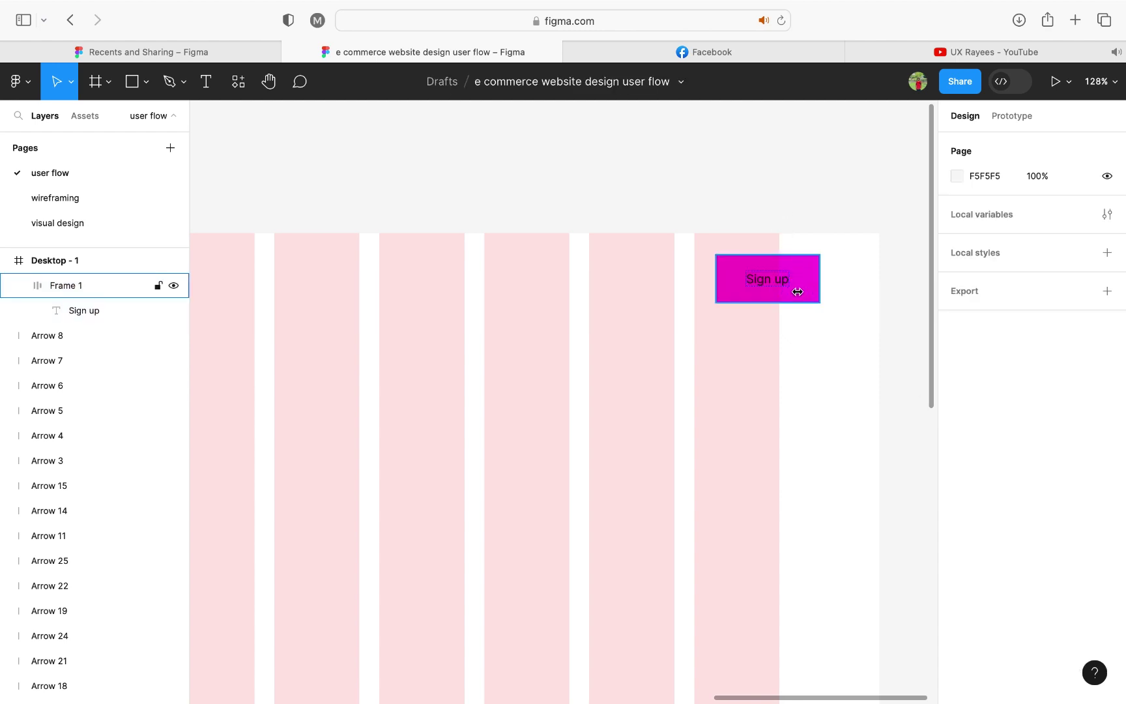
left_click(722, 294)
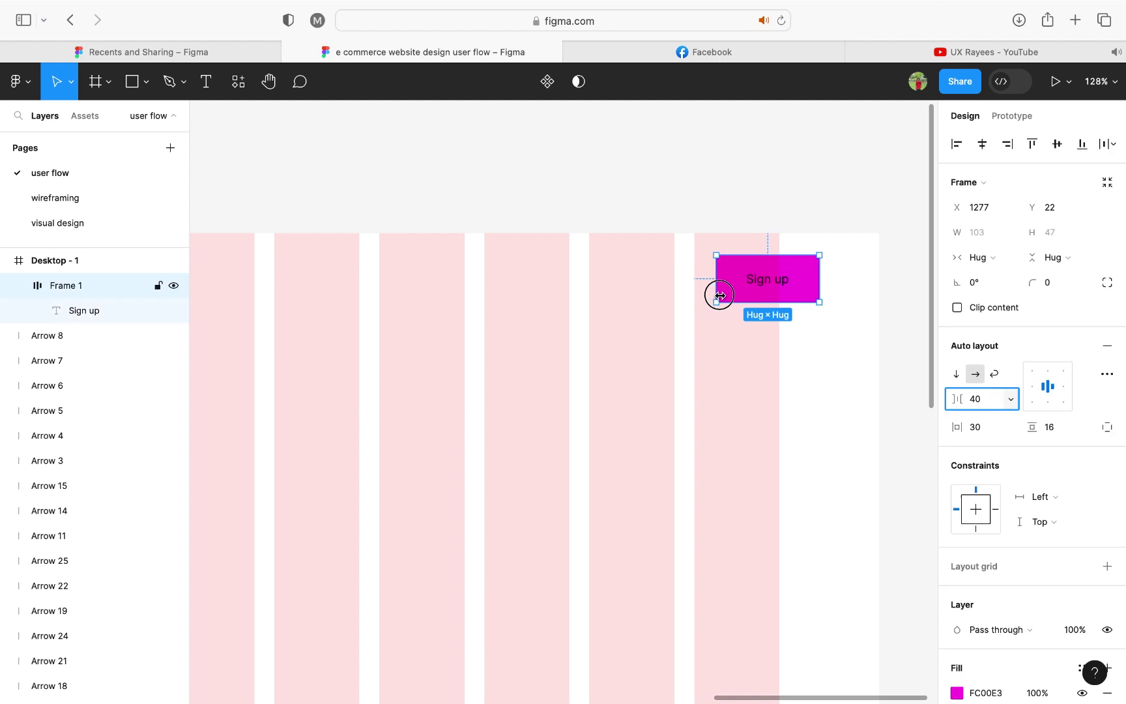
left_click_drag(770, 293, 731, 293)
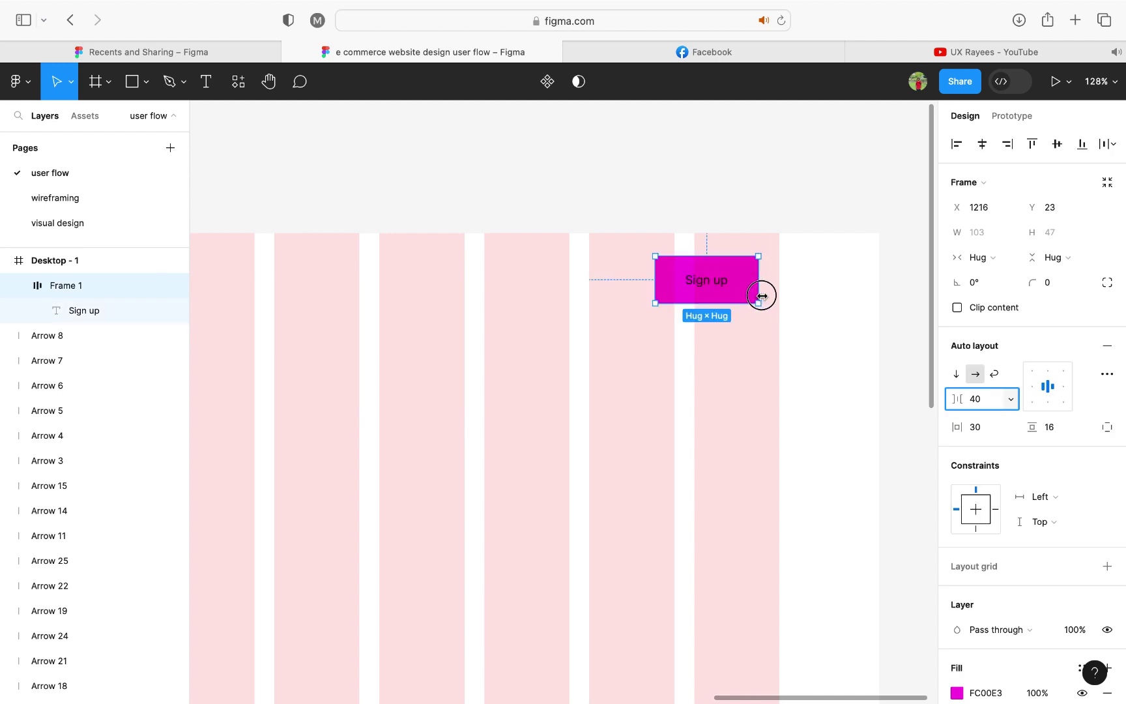
left_click(765, 296)
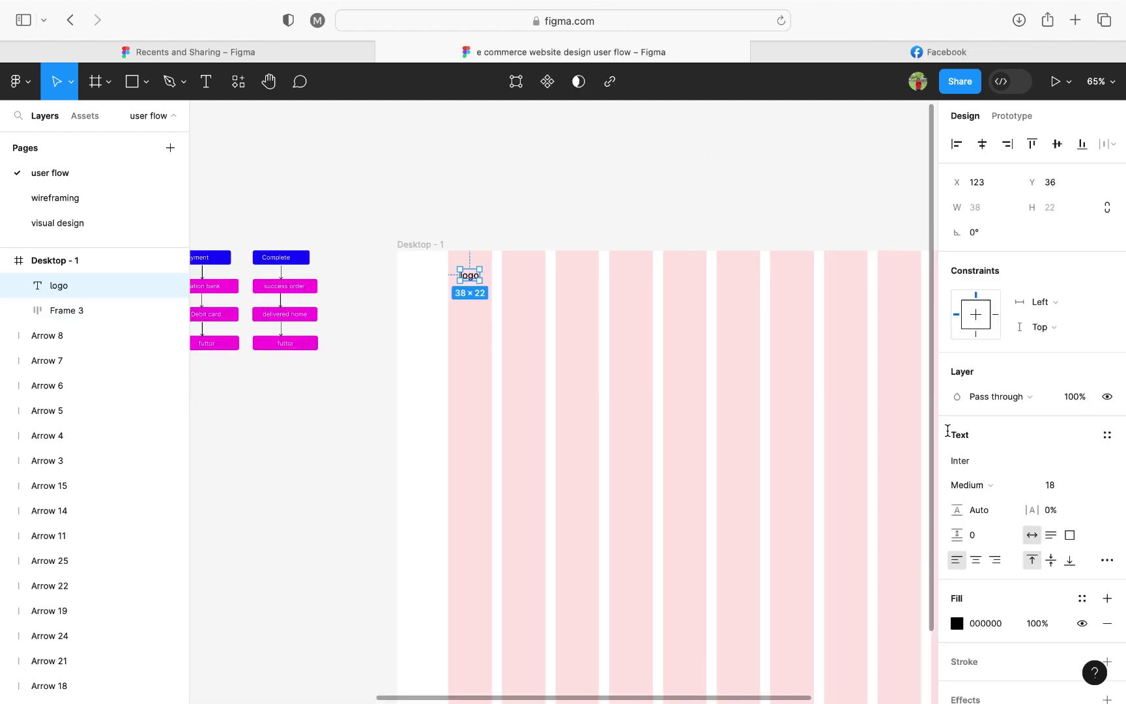
Step: Set the logo text's font size to 30
left_click(1054, 486)
type("30")
left_click(558, 166)
Step: Select the logo text together with the Sign in and Sign up button group and align their vertical centers
scroll(559, 170, "down", 2)
scroll(559, 170, "right", 2)
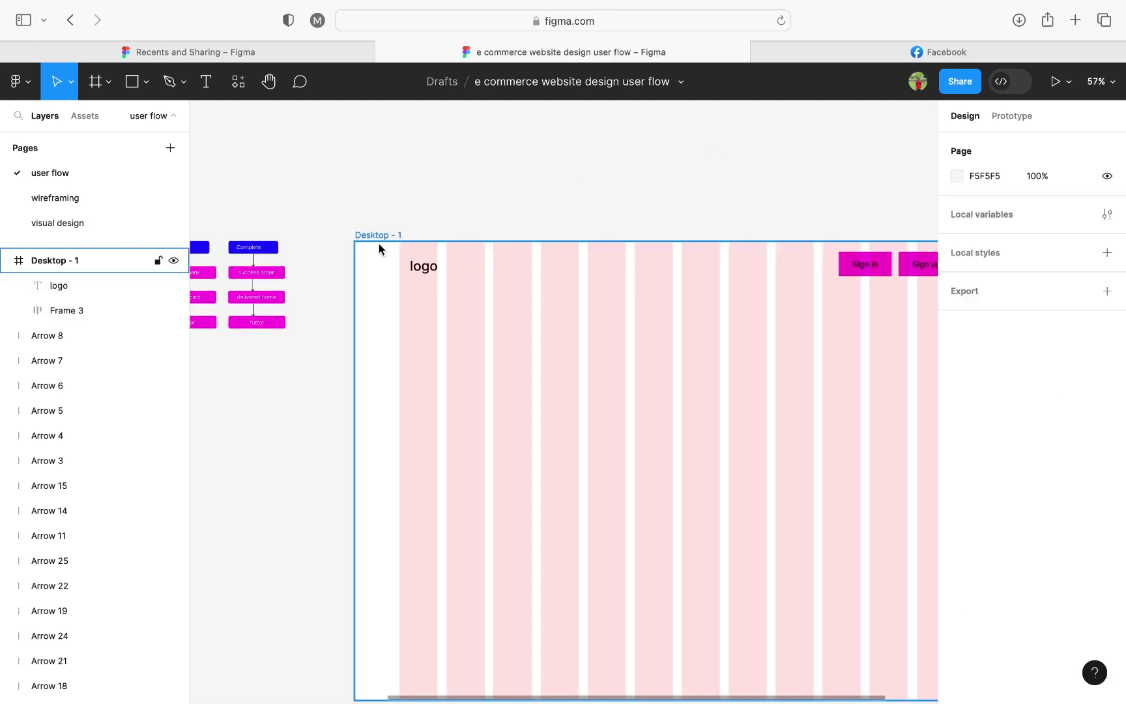
left_click(679, 282)
left_click(971, 305)
key("super+a")
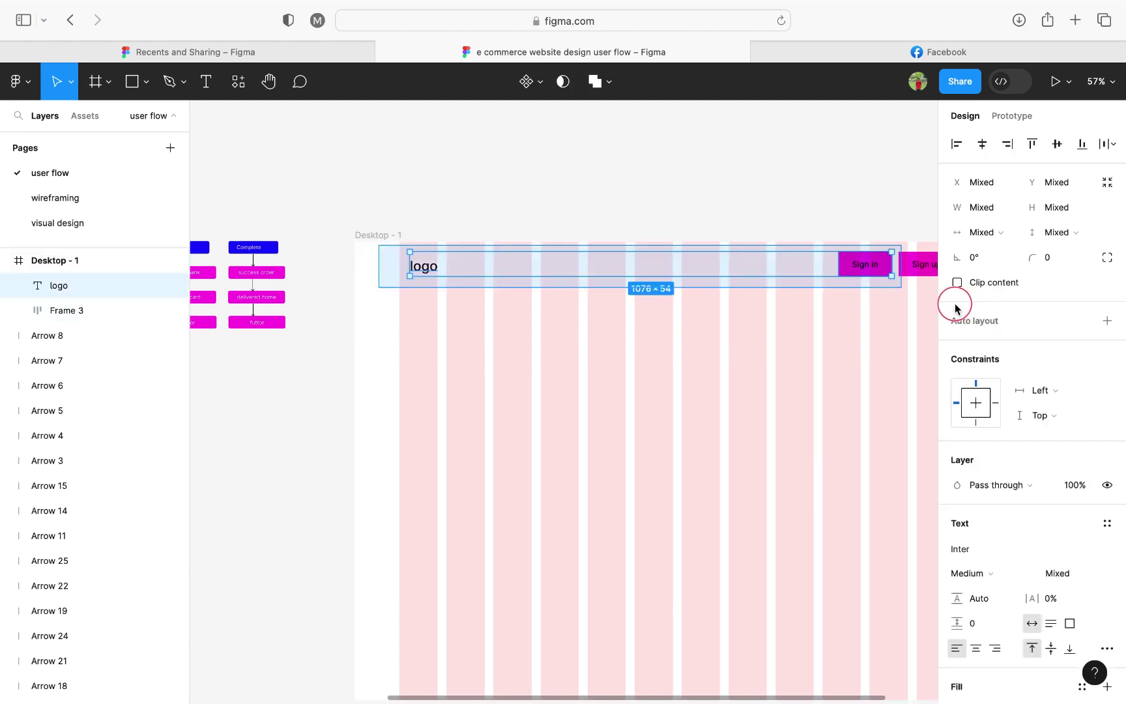
scroll(950, 304, "right", 10)
scroll(763, 325, "down", 5)
scroll(763, 325, "left", 5)
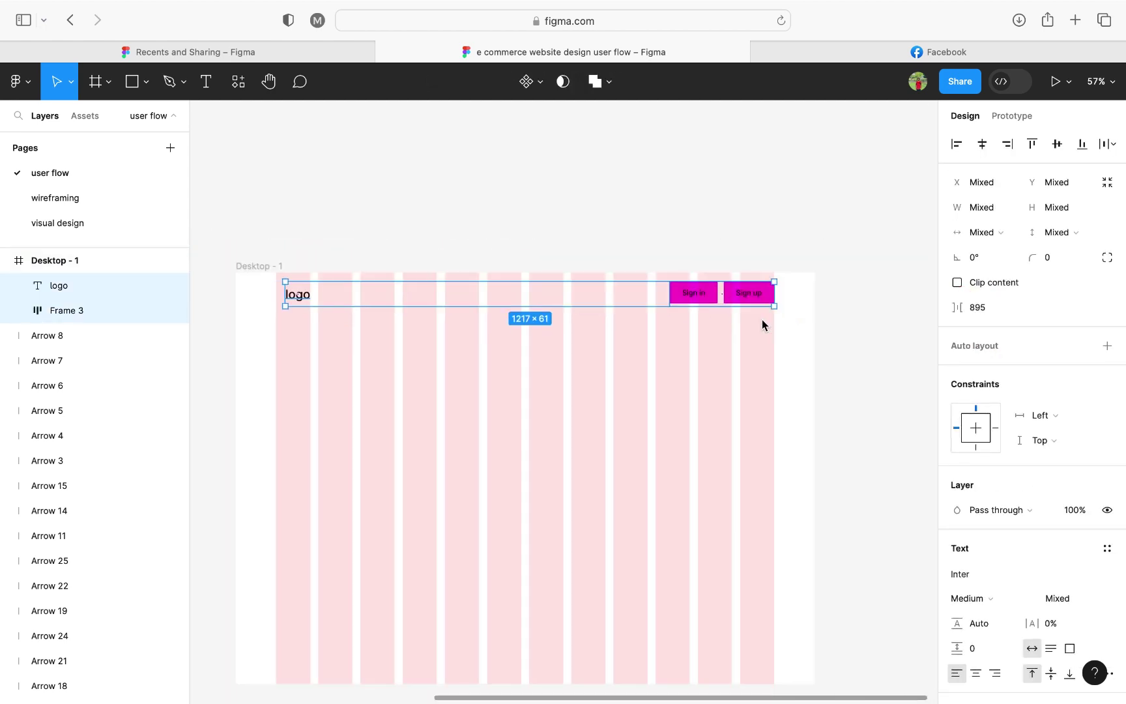
left_click(1059, 150)
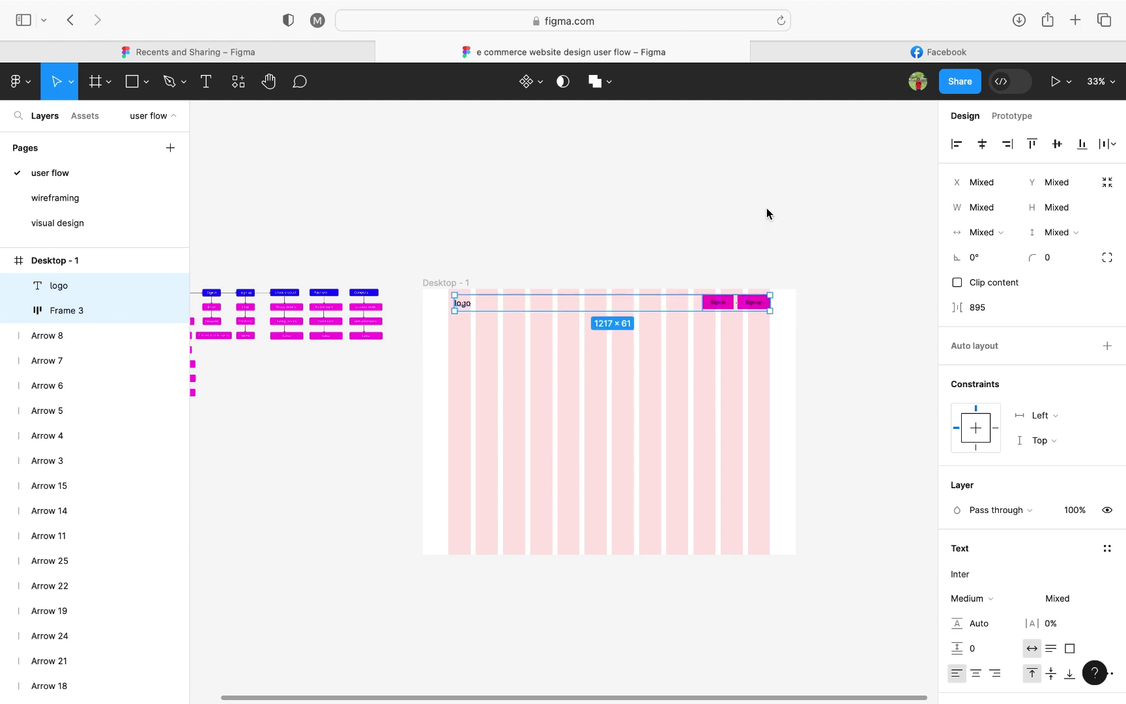
left_click(766, 208)
Step: Duplicate the logo text to about X 542, Y 39 in the header and change the copy's text to Home
scroll(553, 296, "up", 3)
left_click(436, 309)
left_click_drag(436, 311, 576, 308)
type("Hom")
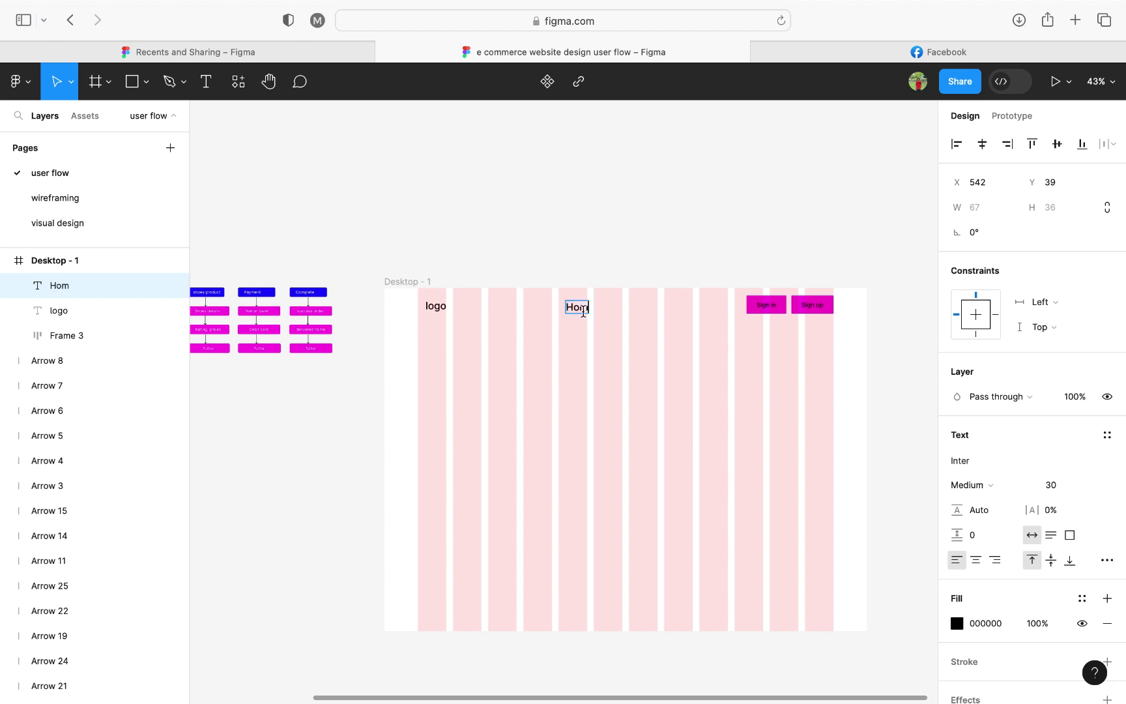
type("e")
key("Escape")
Step: Set the Home text's font size to 18
scroll(613, 330, "up", 5)
left_click(564, 296)
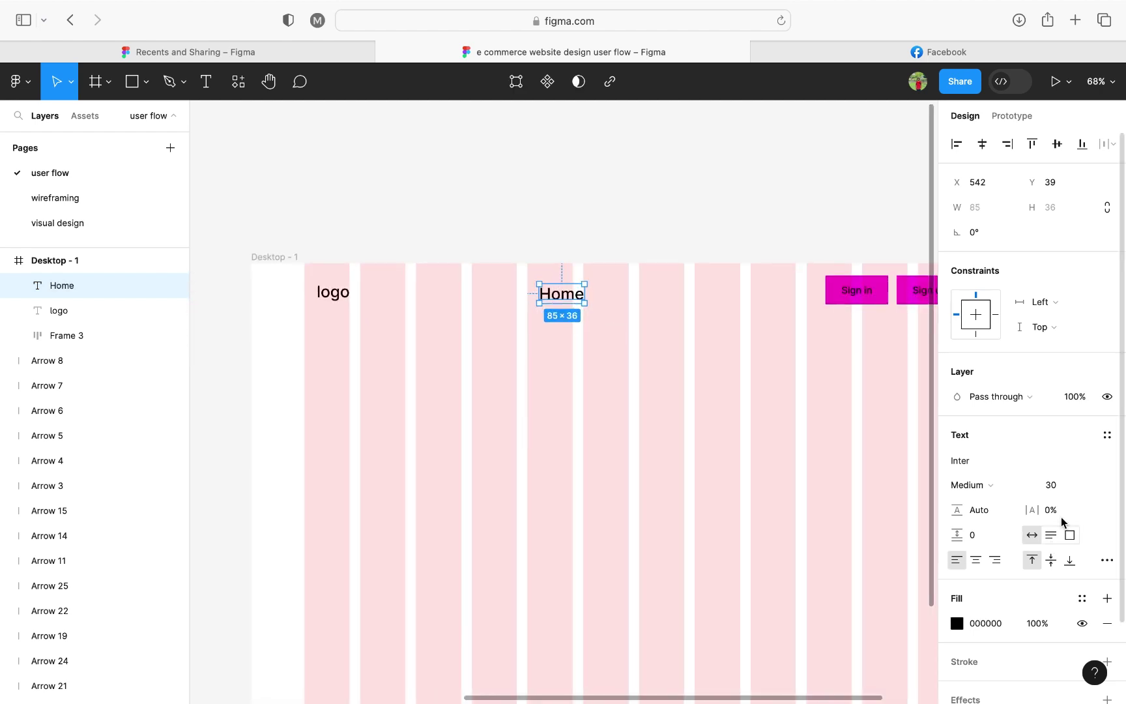
left_click(1061, 492)
type("18")
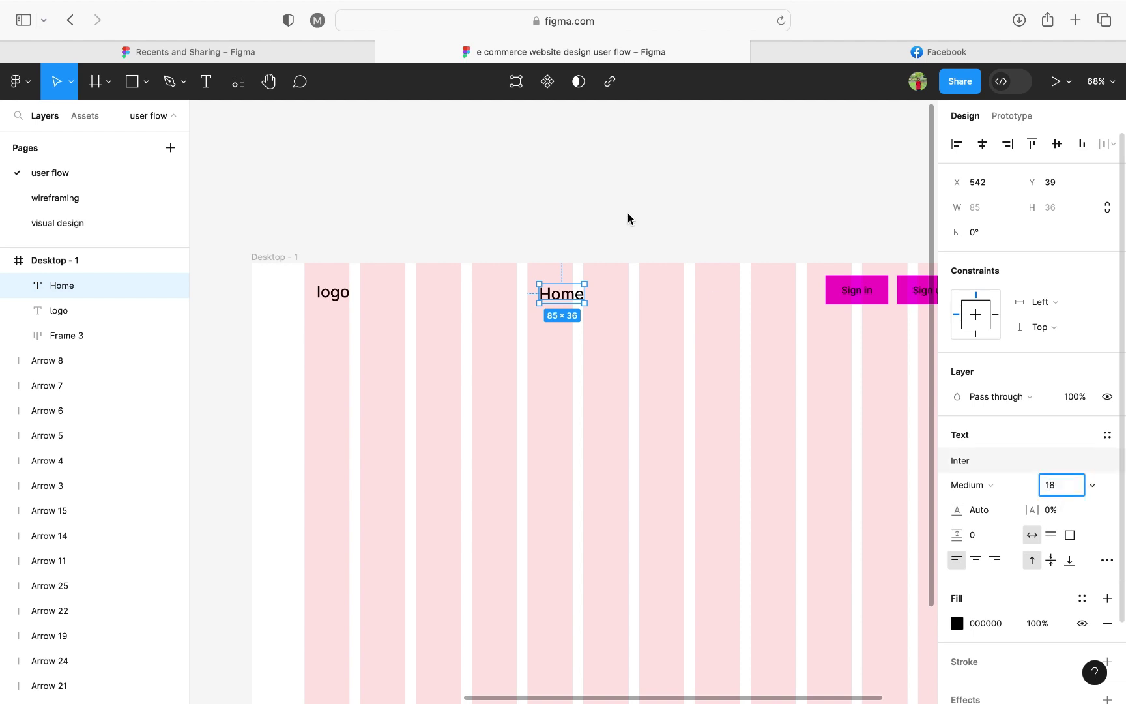
left_click(627, 215)
Step: Duplicate the Home text beside it at about X 625, Y 39 and change the copy's text to produces
left_click(564, 292)
left_click_drag(554, 290, 592, 291)
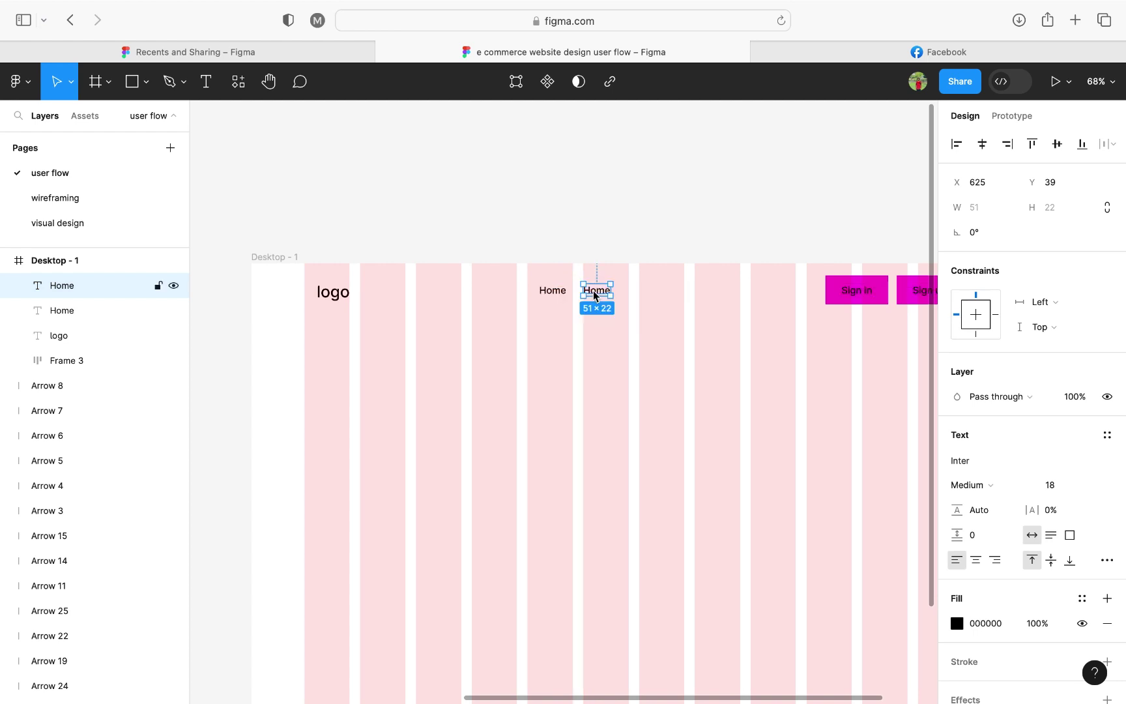
double_click(593, 291)
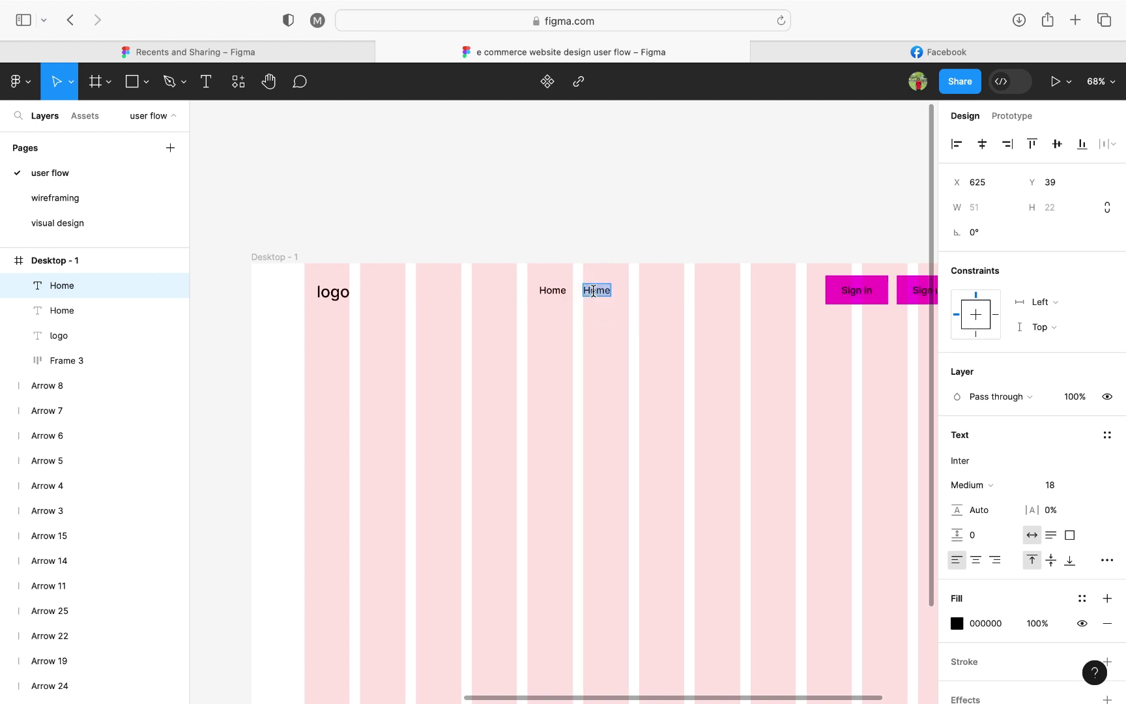
type("produces")
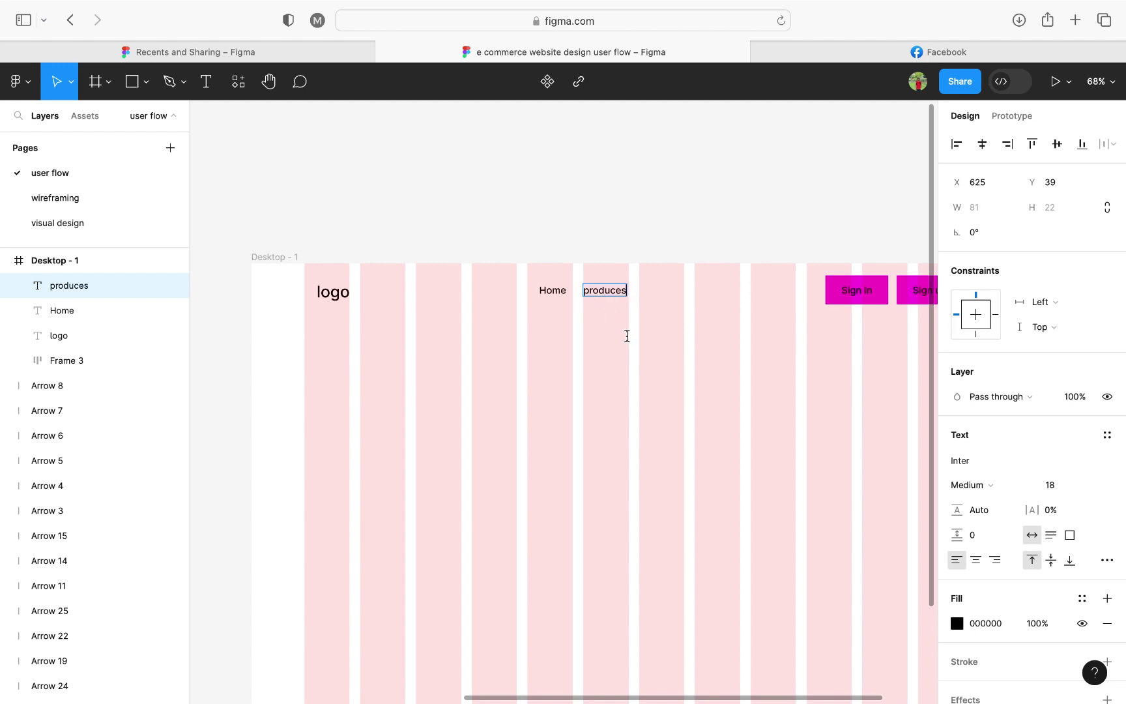
key("Escape")
Step: Duplicate the produces text beside it at about X 720, Y 39 and change the copy's text to About
left_click_drag(612, 293, 663, 292)
double_click(663, 291)
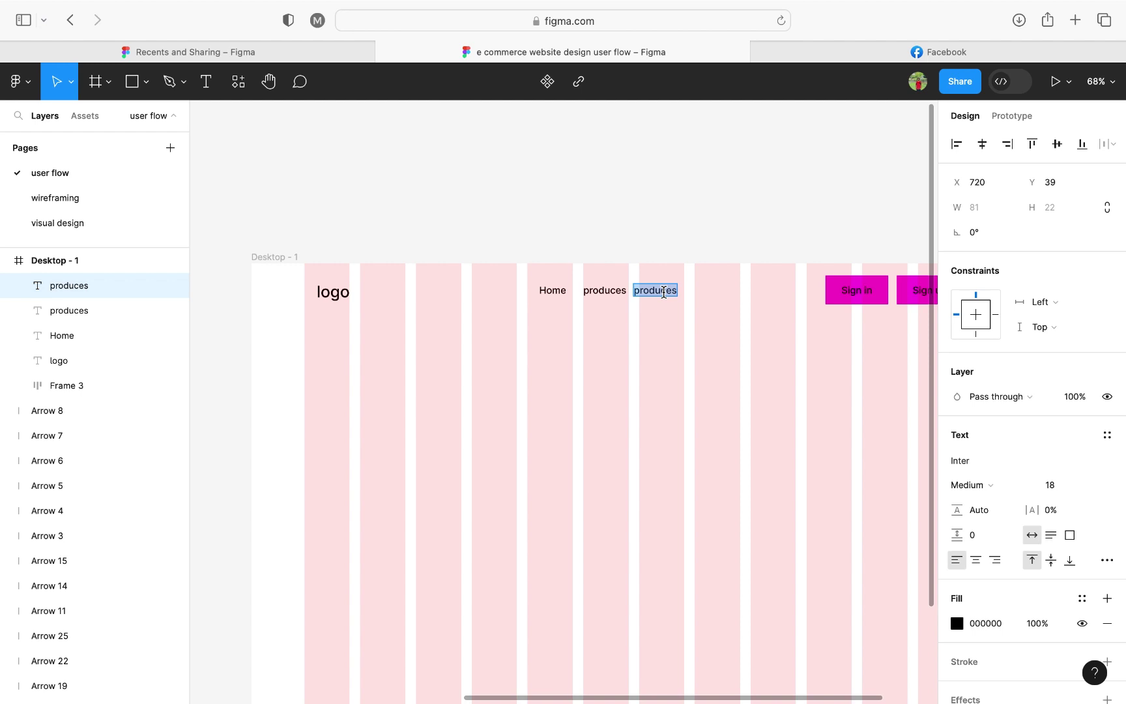
type("About")
key("Escape")
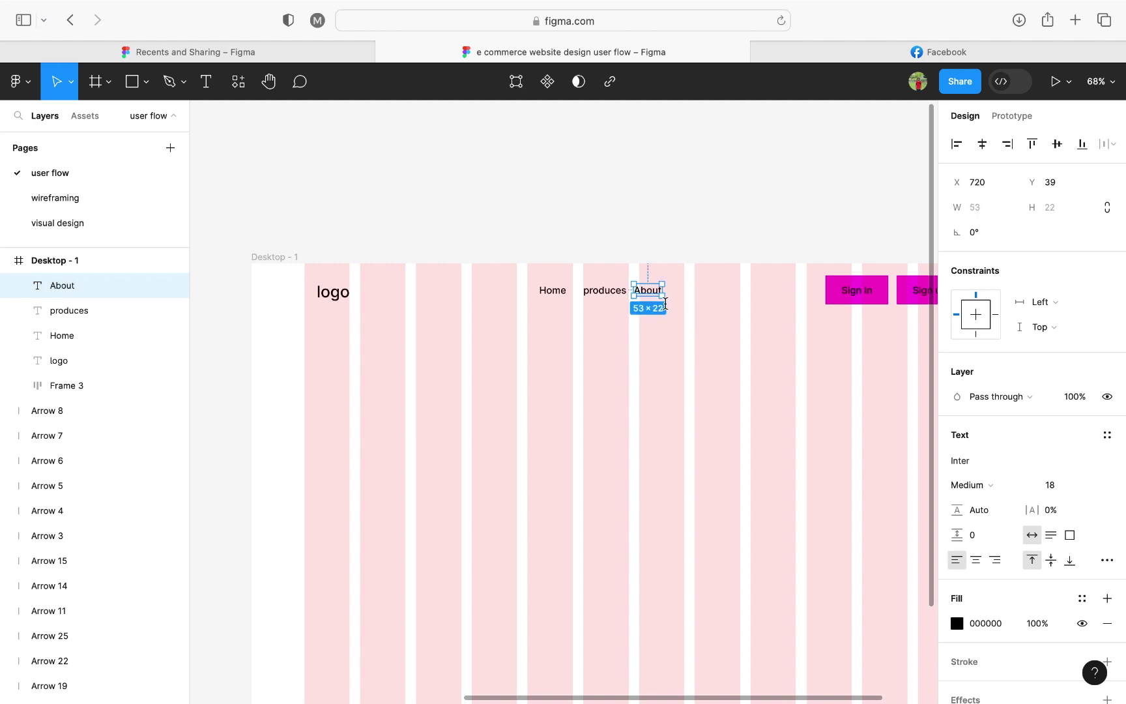
Step: Duplicate the About text to about X 797, Y 43, check the user flow's section names, and change the copy's text to Our testomoliam
left_click_drag(650, 290, 691, 293)
double_click(691, 293)
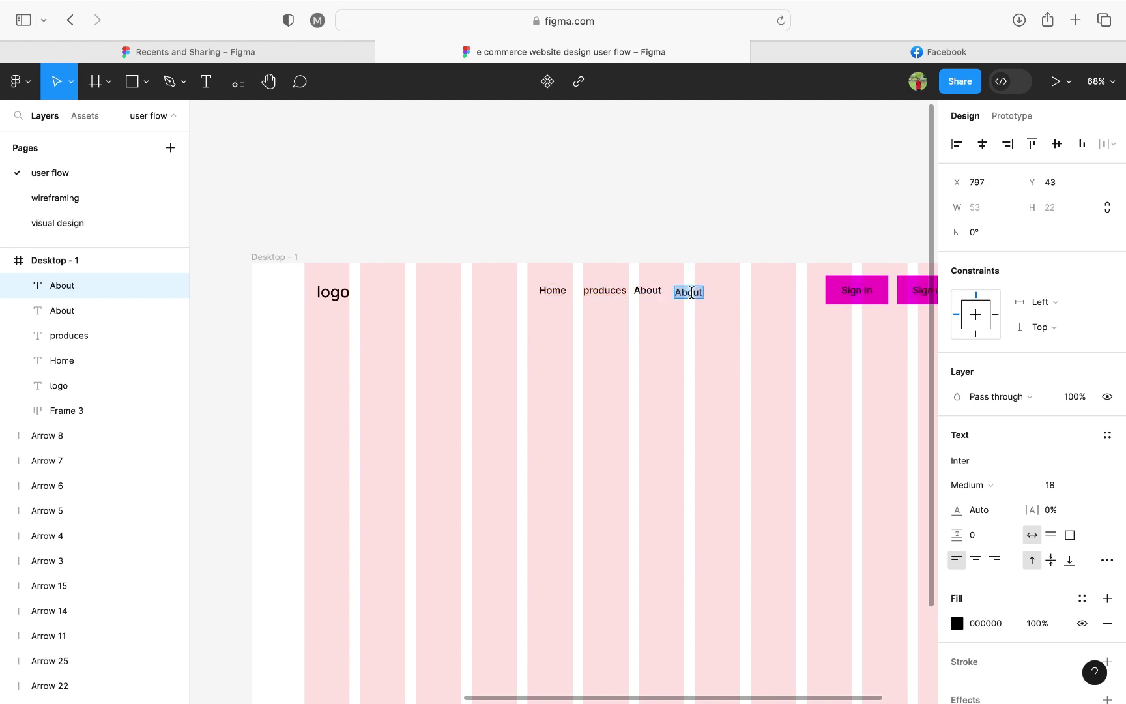
scroll(691, 293, "left", 10)
scroll(691, 291, "down", 5)
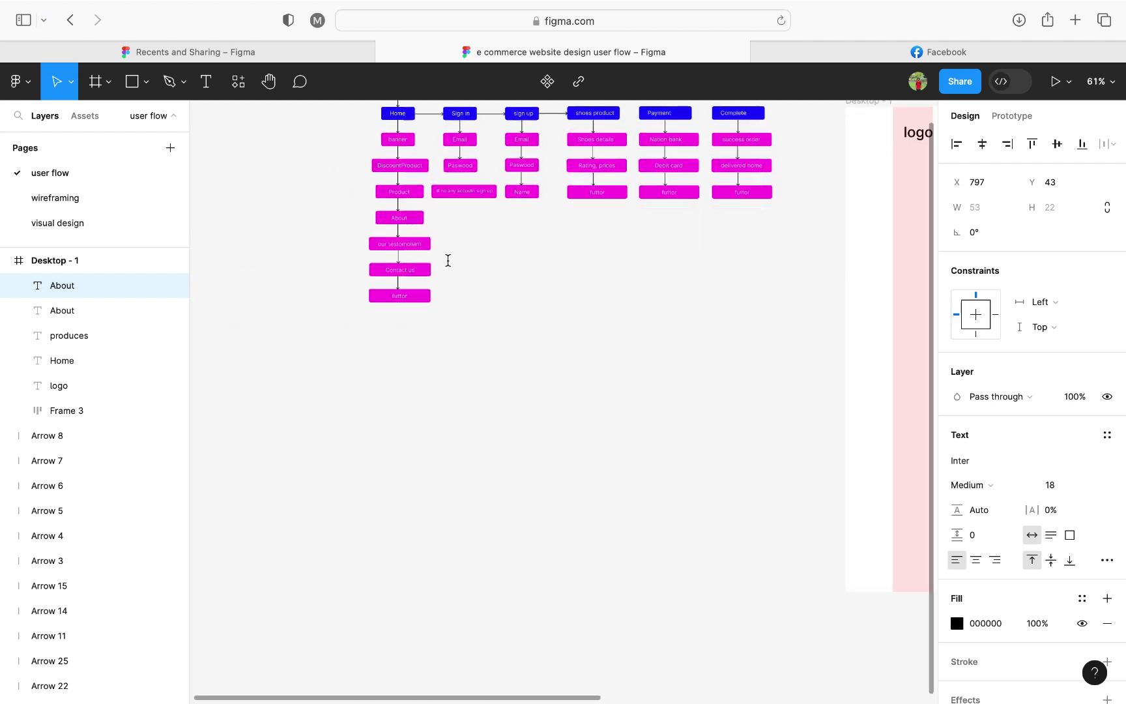
scroll(447, 260, "right", 10)
scroll(806, 234, "up", 5)
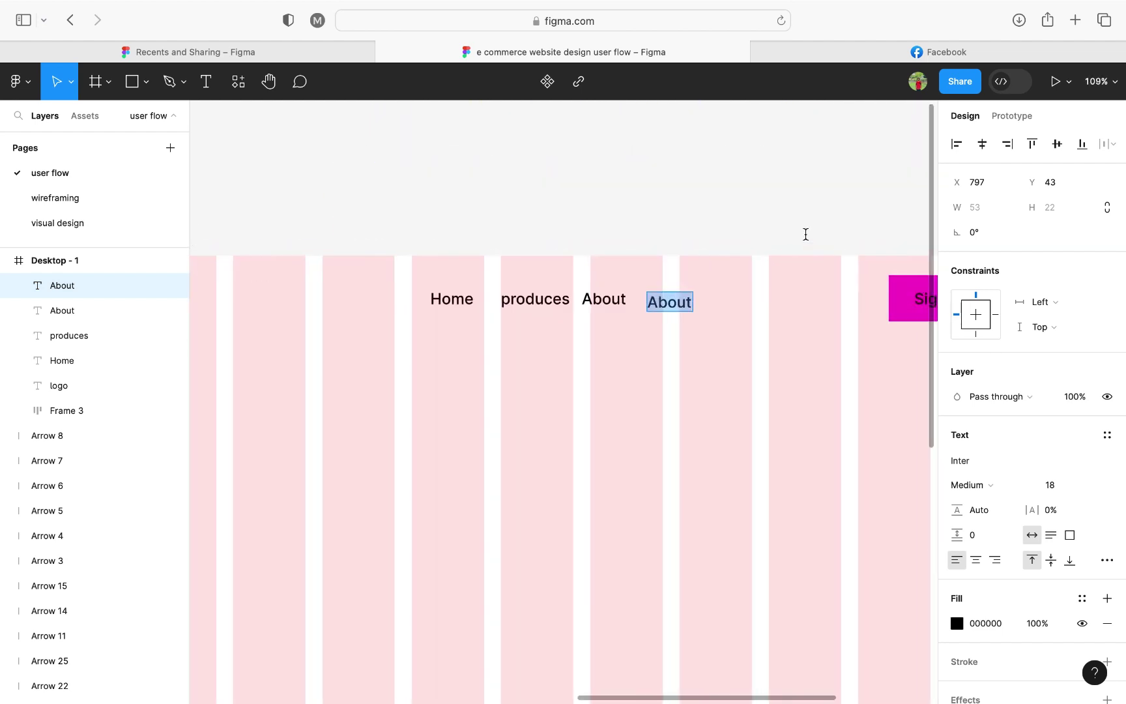
type("Our testom")
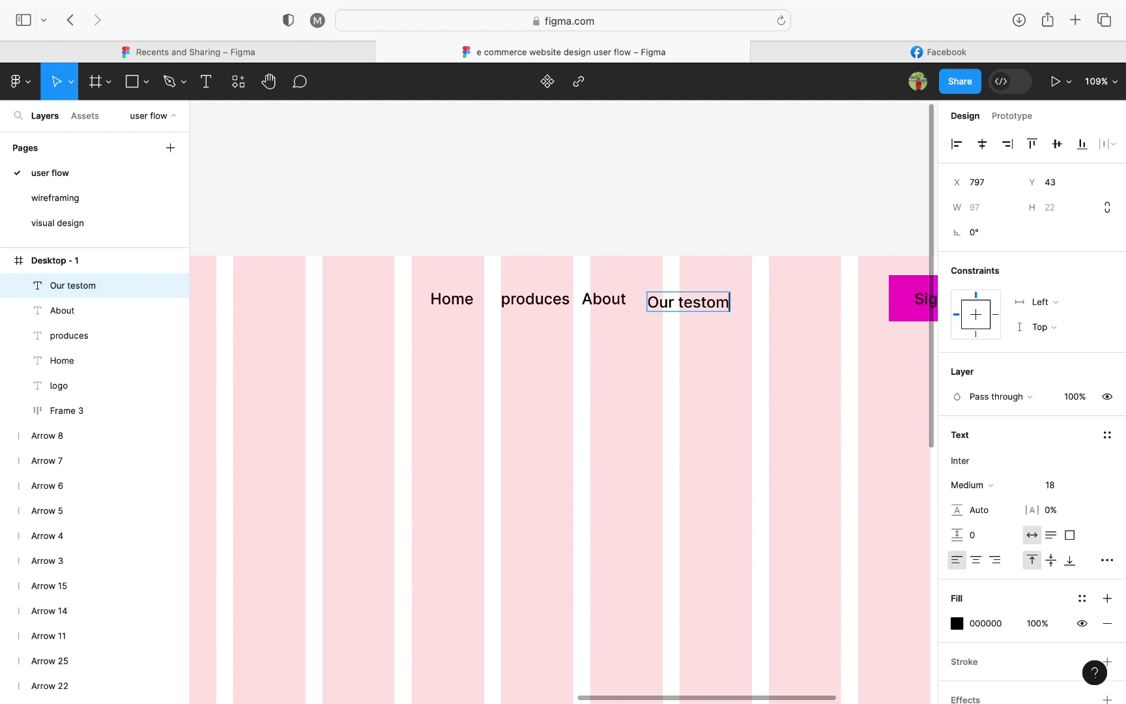
type("oliam")
key("Escape")
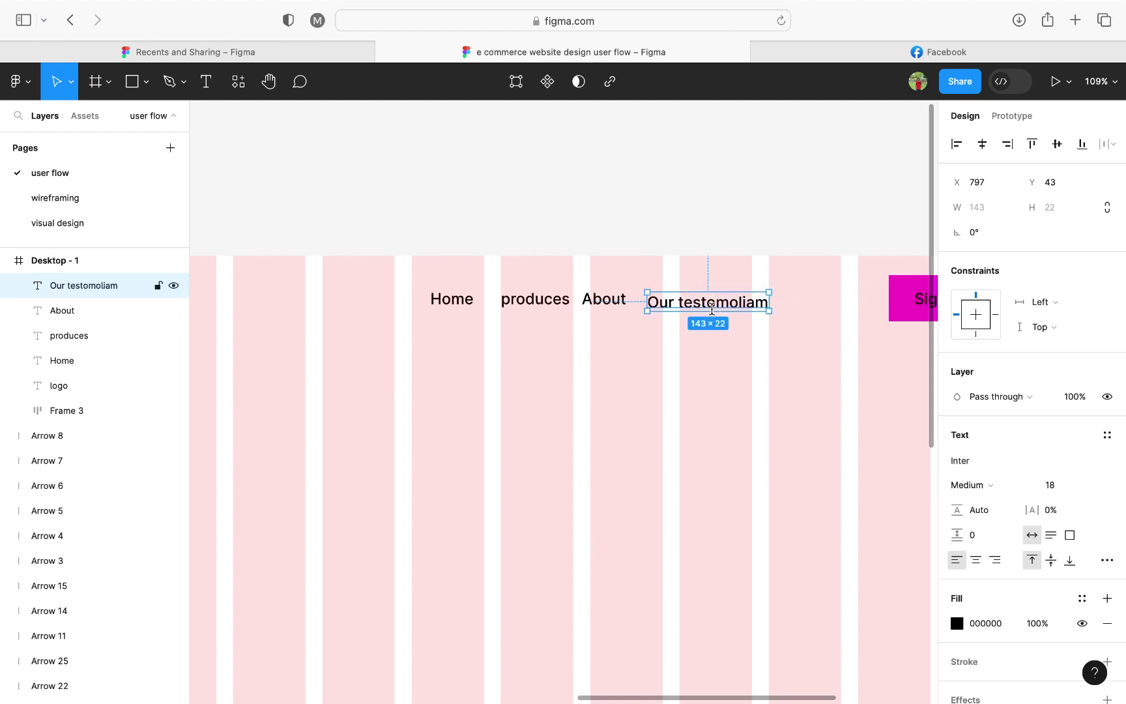
Step: Duplicate the Our testomoliam text to about X 920, Y 46 and change the copy's text to Contact us
left_click_drag(712, 303, 817, 305)
double_click(817, 305)
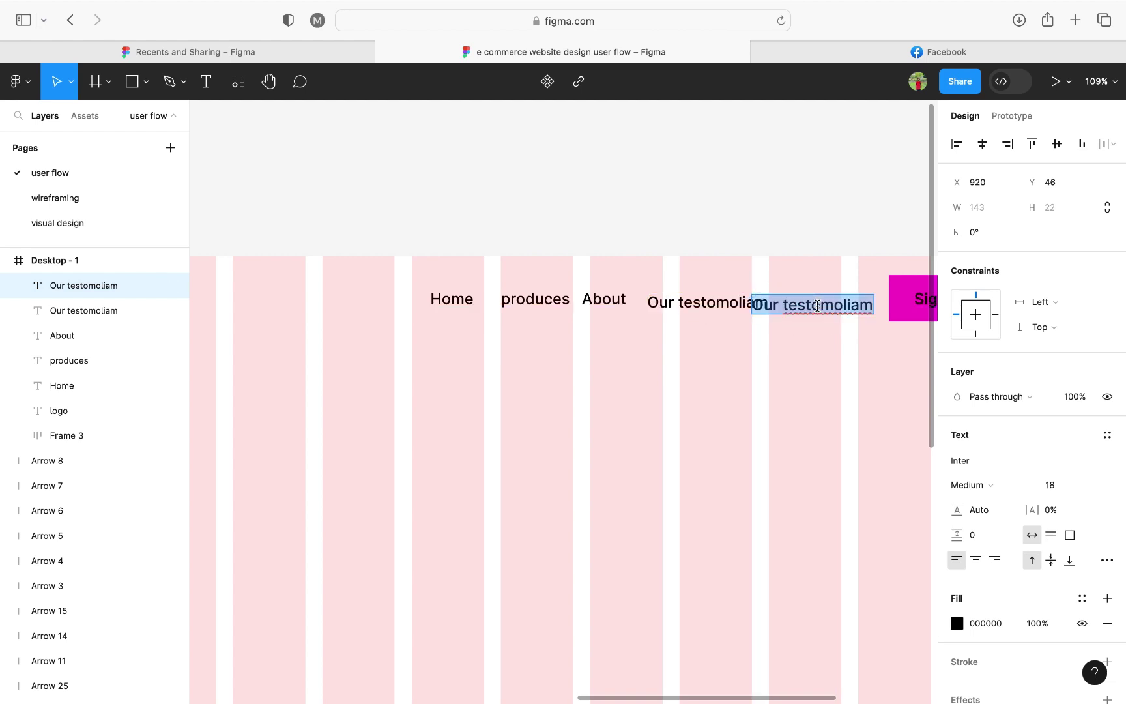
type("Contact us")
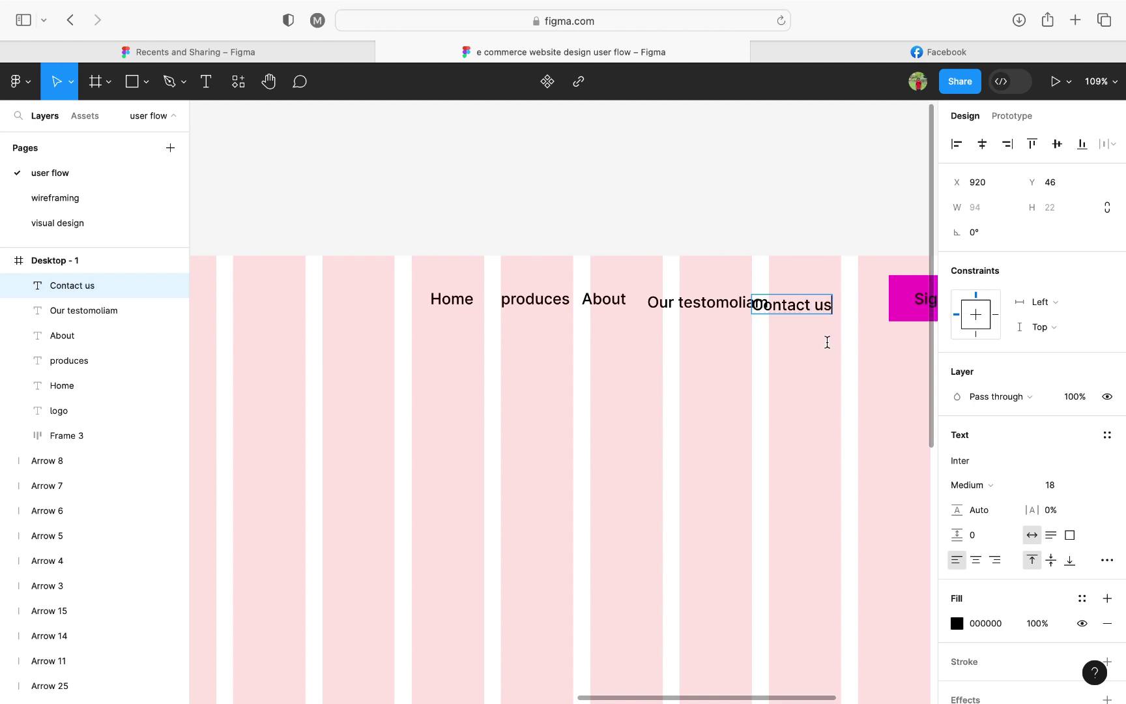
key("Escape")
Step: Wrap the five navigation texts, Home through Contact us, in a horizontal auto layout frame with a gap of 24 between items
left_click(731, 304, "shift")
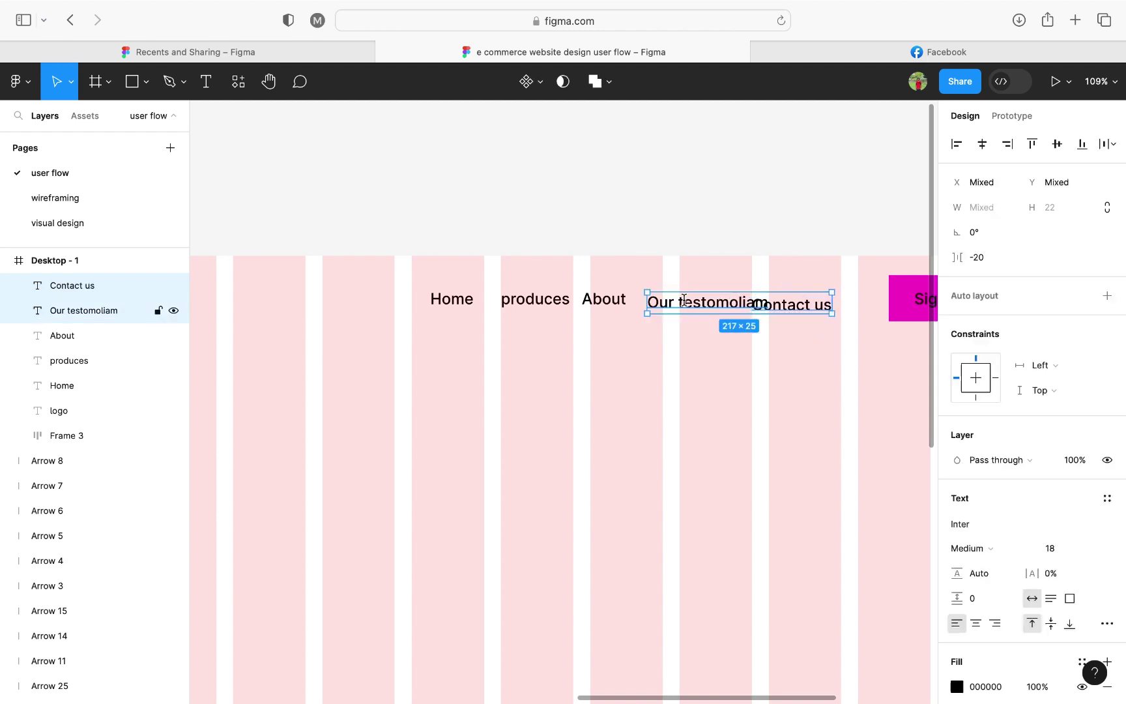
left_click(598, 301, "shift")
left_click(512, 300, "shift")
left_click(443, 303, "shift")
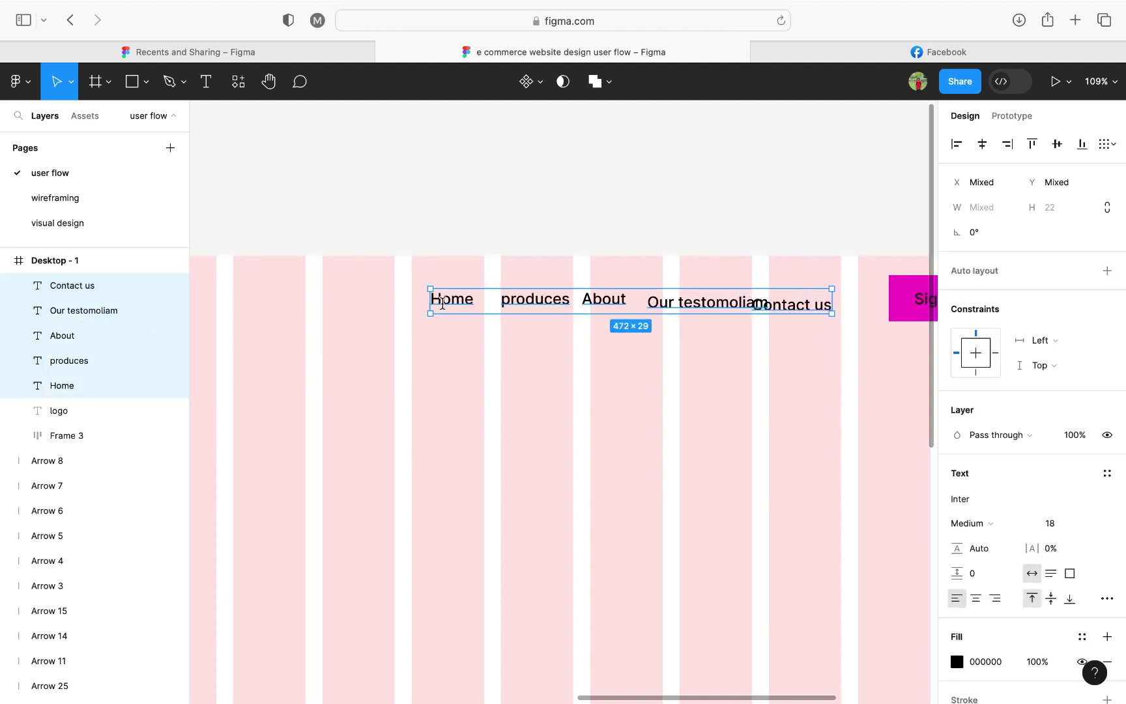
key("shift+a")
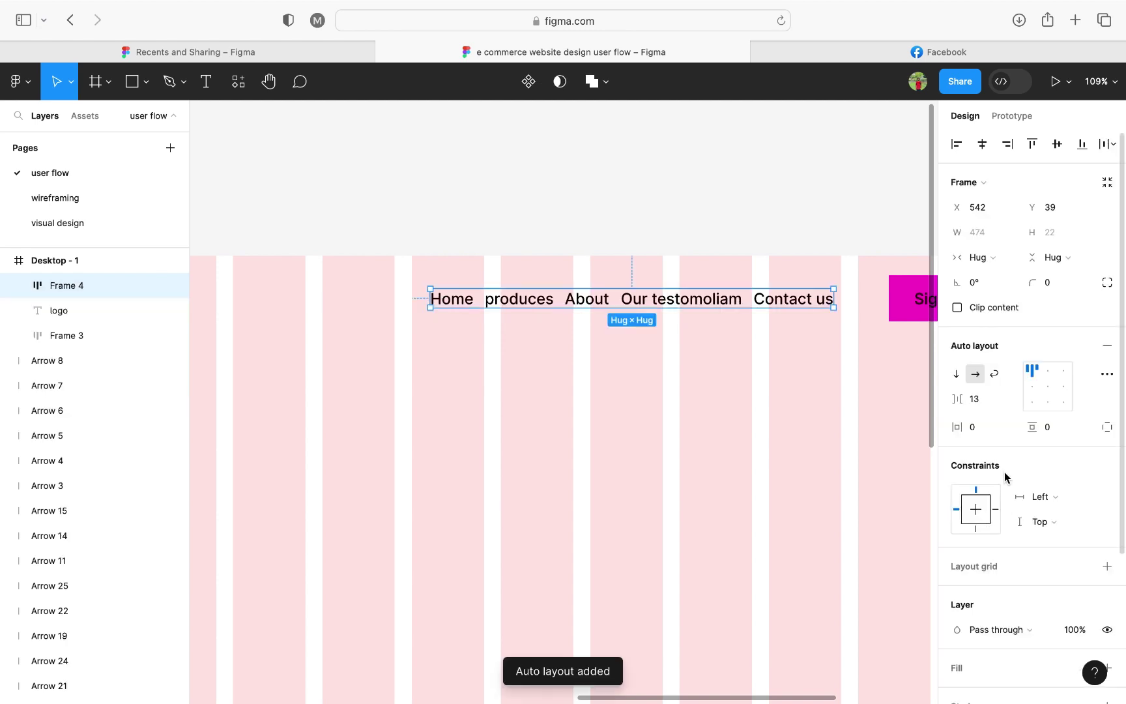
type("32")
key("Return")
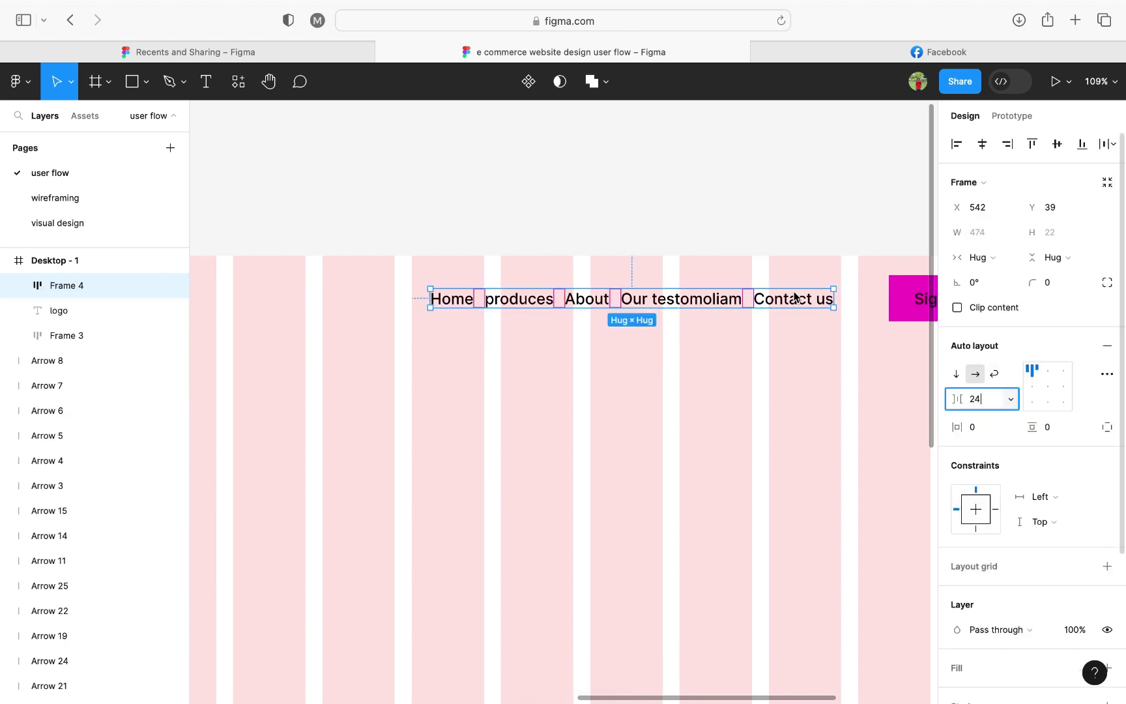
Step: Move the navigation links frame toward the logo, to about X 507, Y 42
left_click(724, 219)
scroll(724, 219, "down", 3)
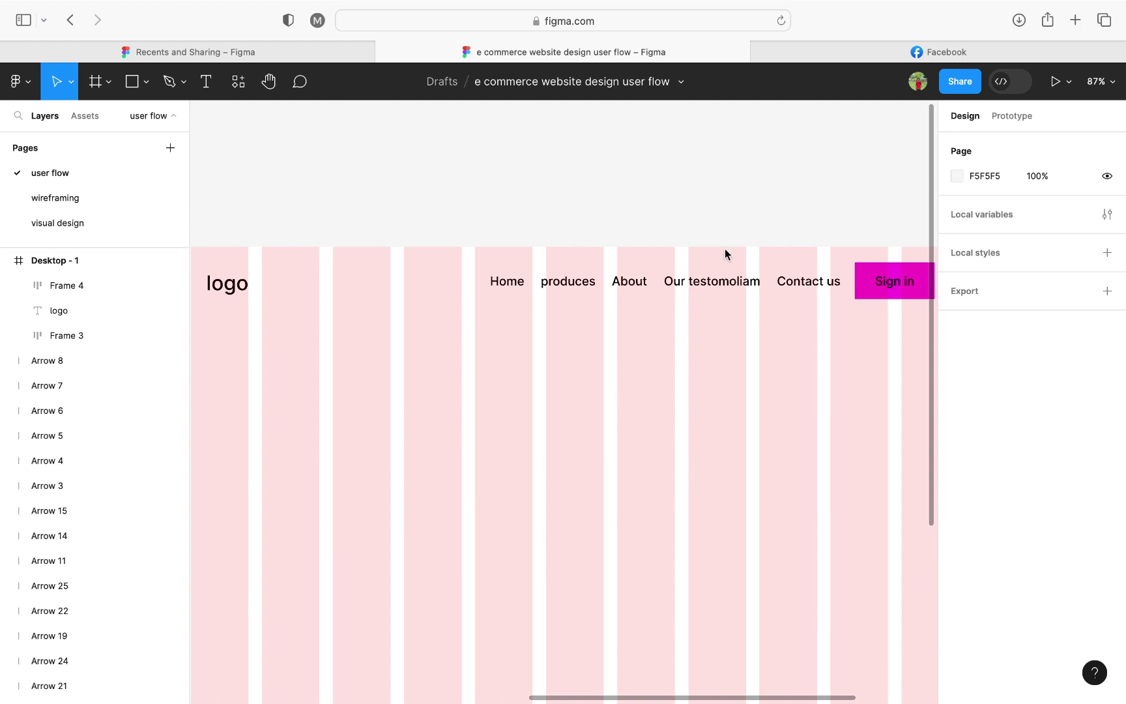
left_click(713, 281)
left_click_drag(710, 281, 685, 287)
scroll(685, 288, "up", 5)
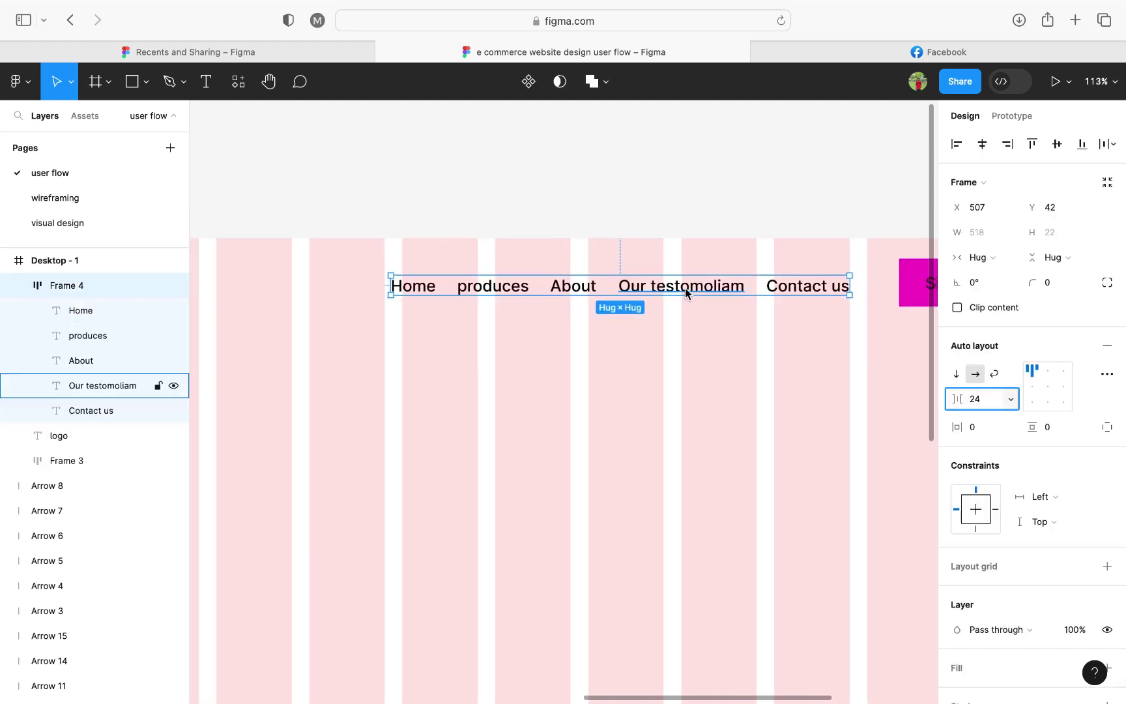
Step: Change the fourth navigation link's text to client testomoliam
left_click(686, 287)
double_click(647, 286)
left_click(646, 287)
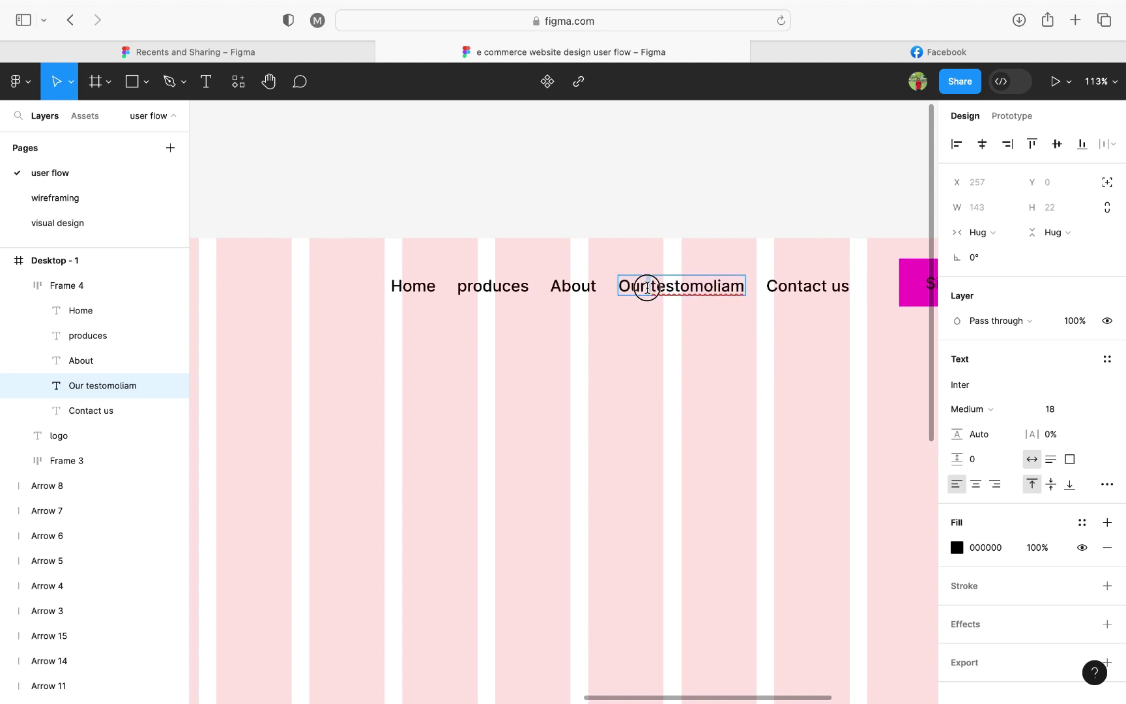
key("BackSpace")
key("BackSpace")
key("BackSpace")
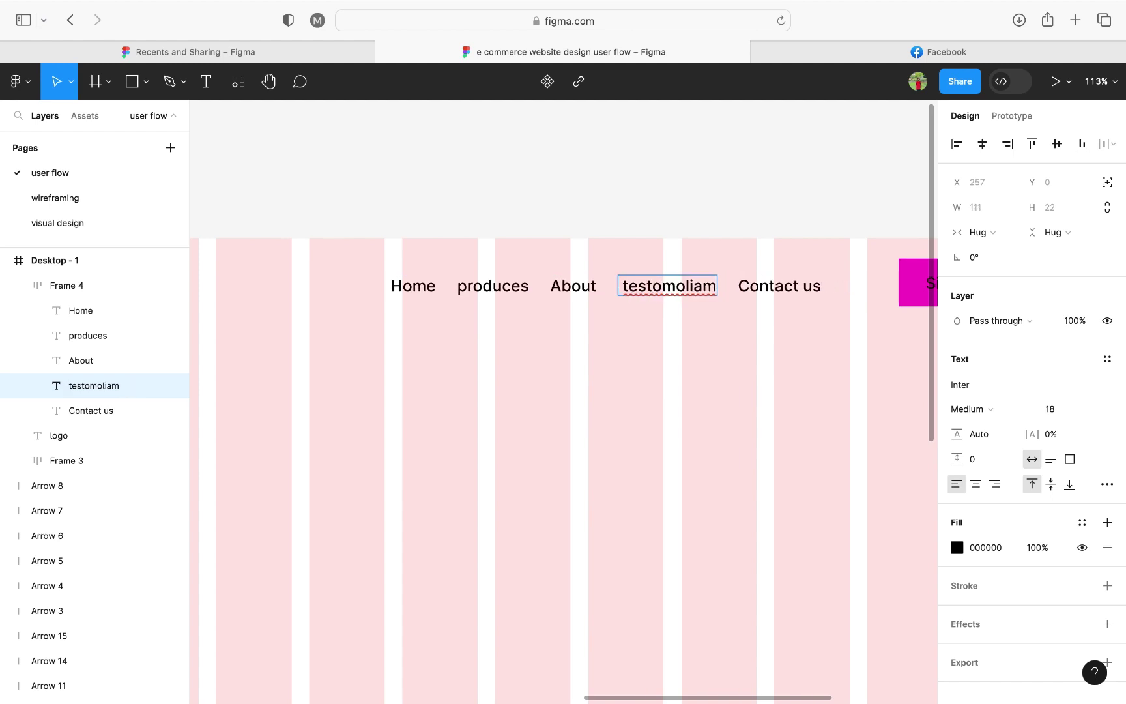
type("c")
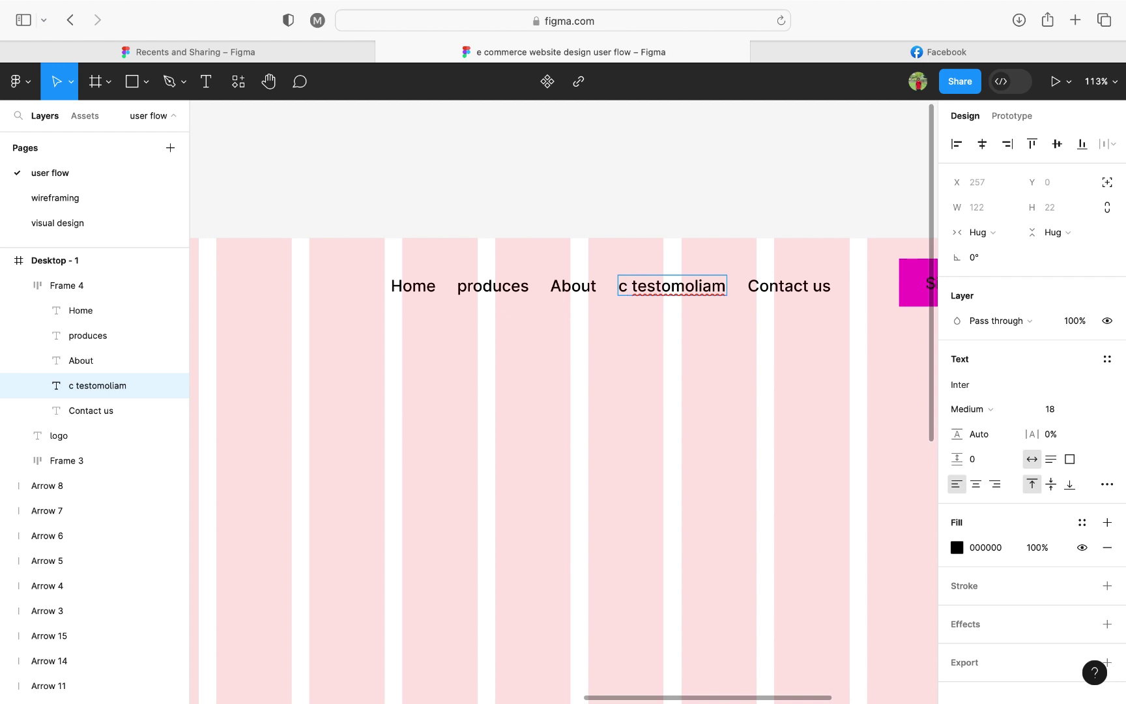
type("lint")
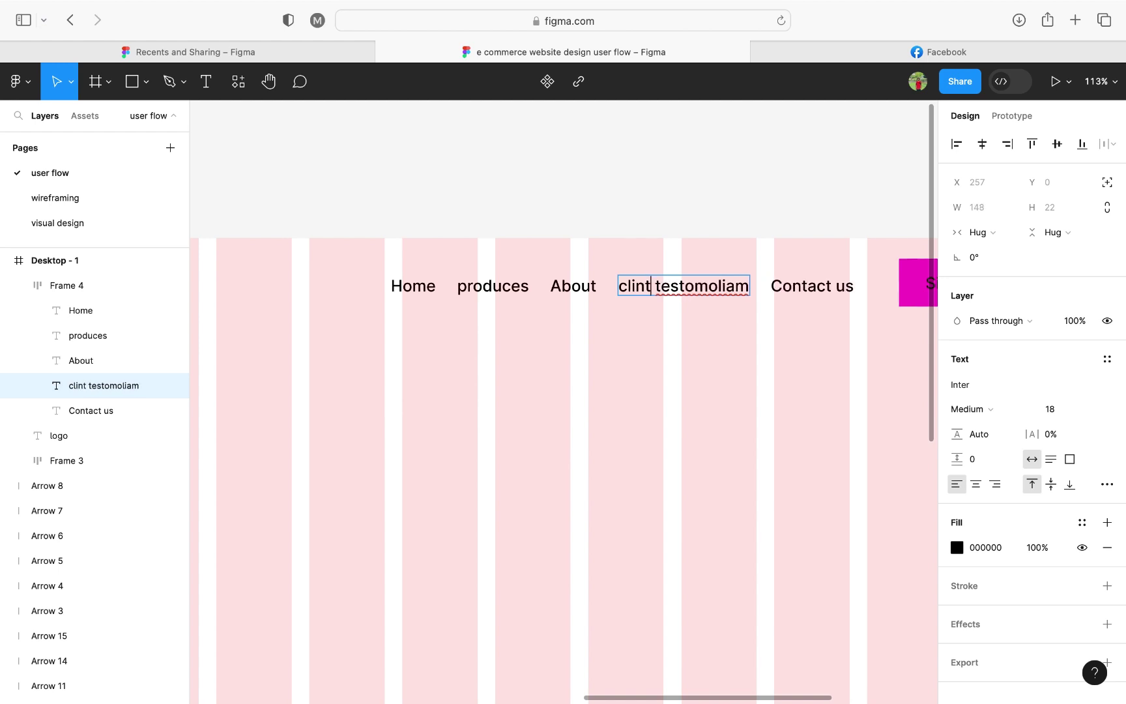
key("BackSpace")
key("BackSpace")
type("en")
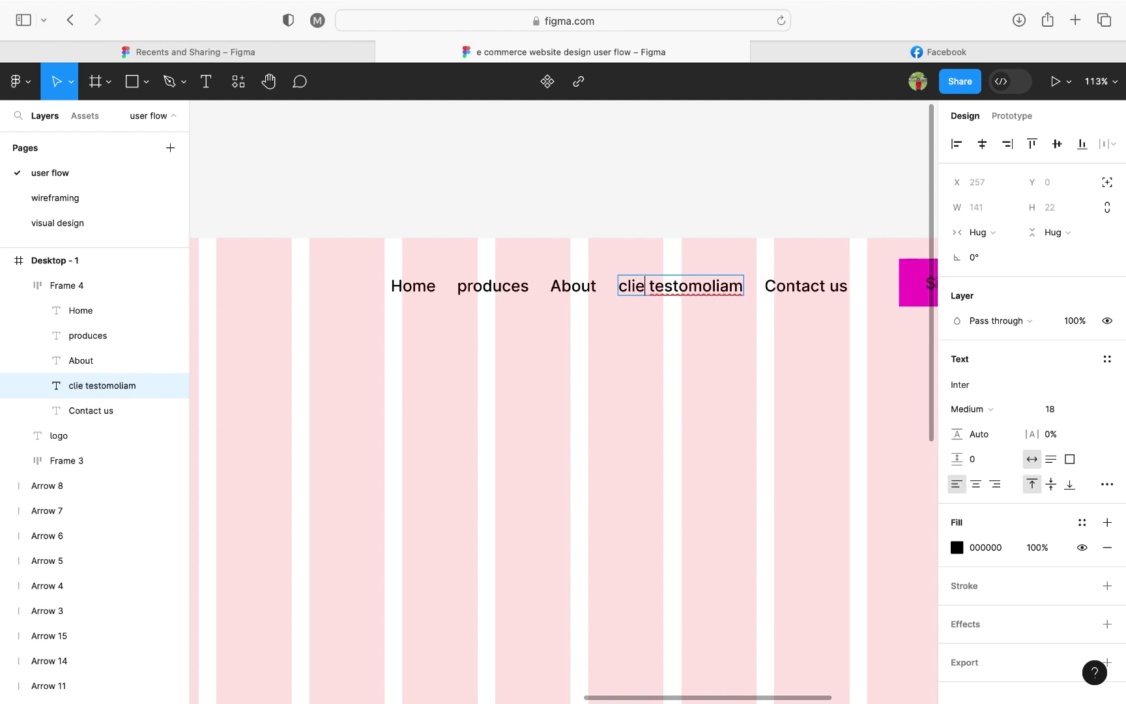
type("t")
key("Escape")
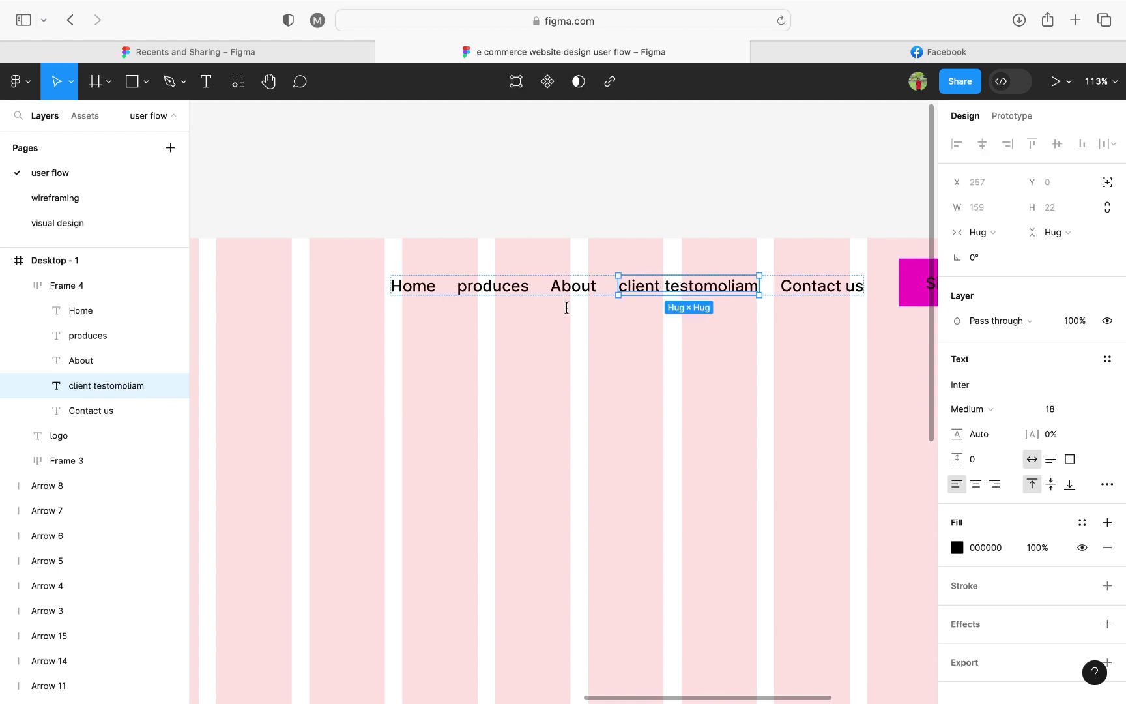
left_click(597, 334)
scroll(597, 334, "down", 3)
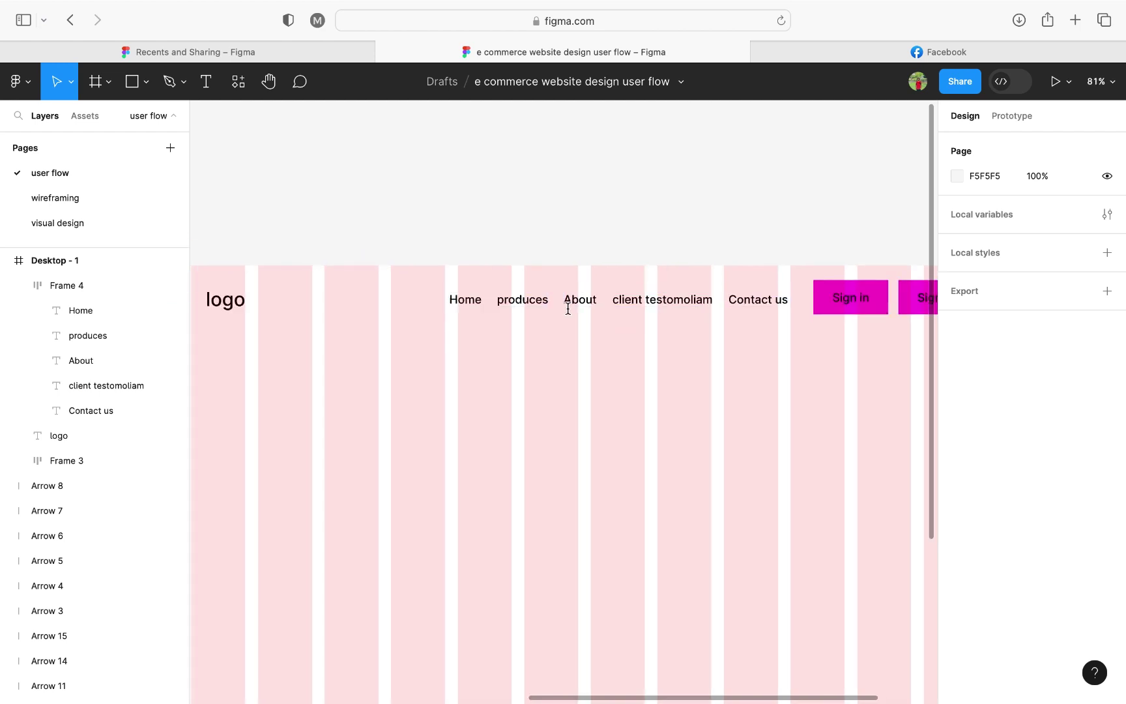
Step: Nudge the navigation links frame horizontally toward the logo to X 412, keeping it at Y 42
key("ctrl+z")
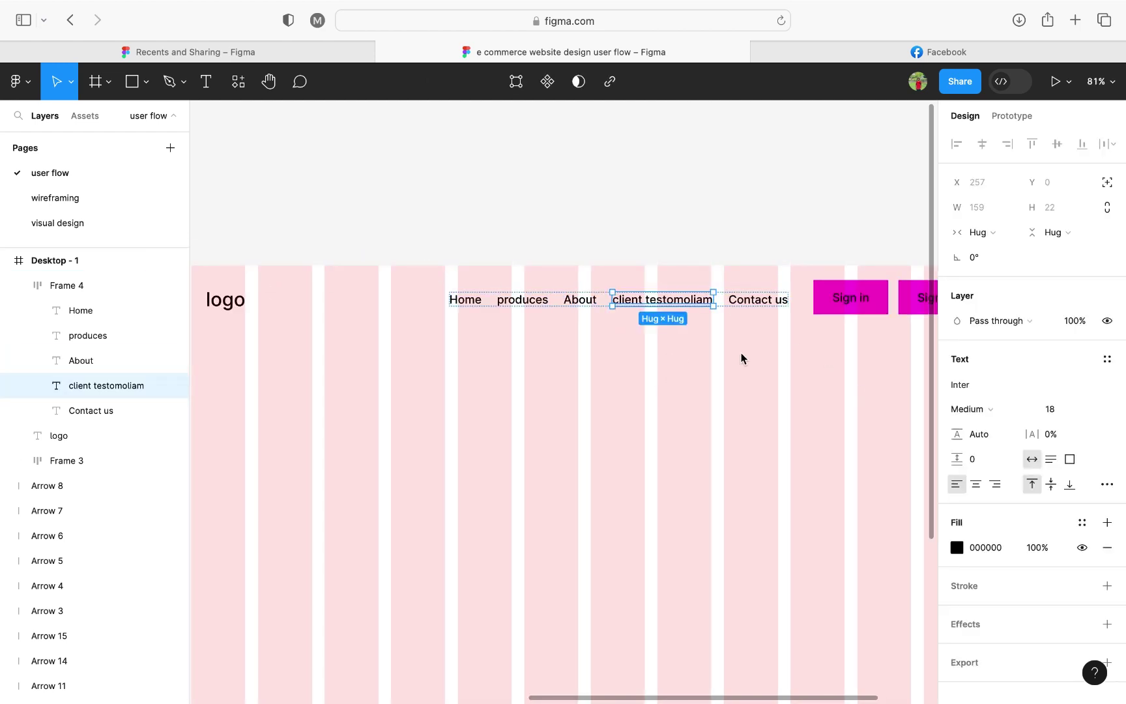
left_click(777, 307)
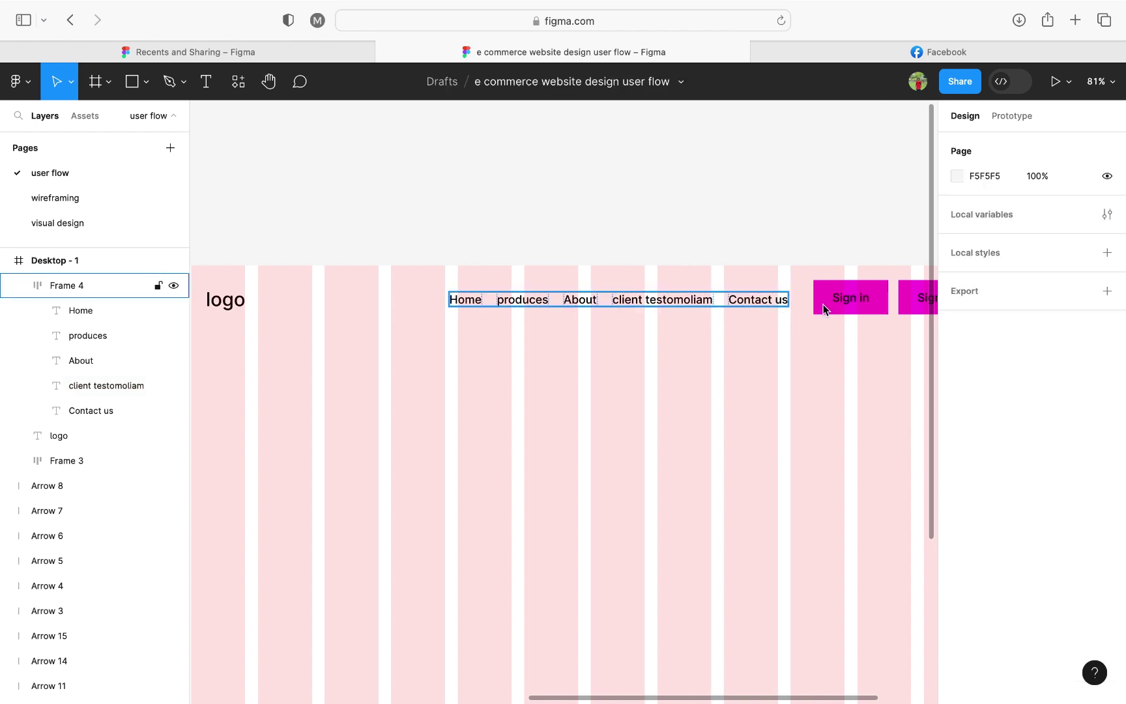
left_click(782, 301)
key("Left")
key("Left")
key("Left")
key("Left")
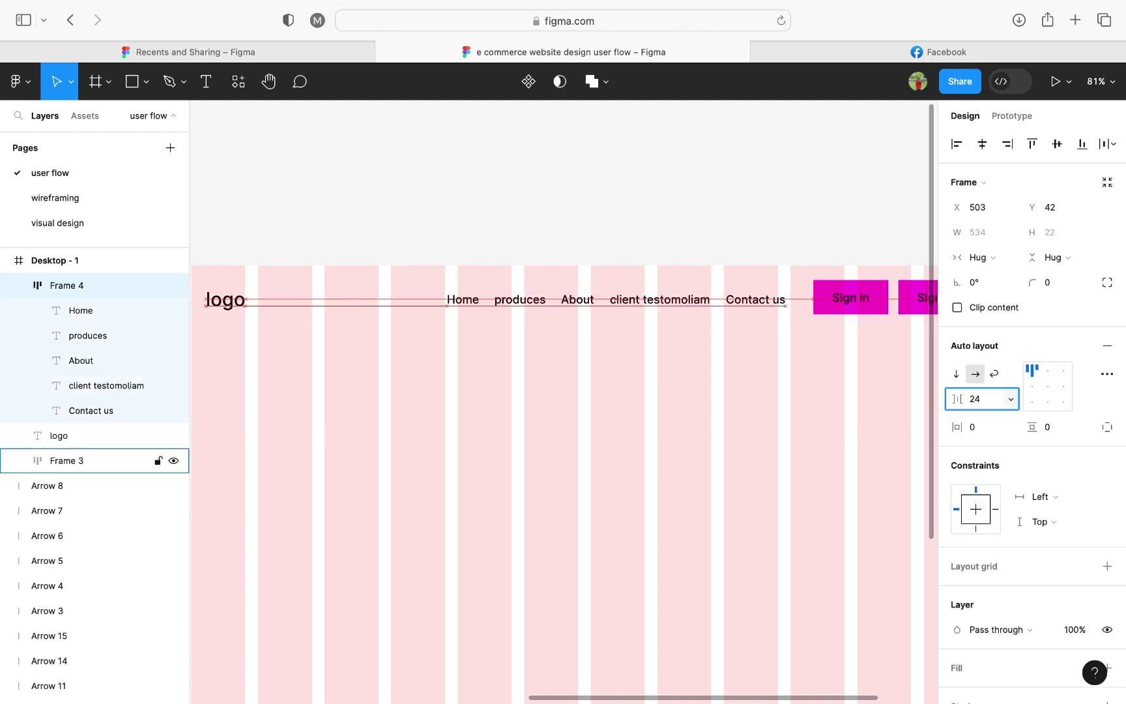
key("Left")
key("Left")
key("Left")
key("Left")
key("Left")
key("Left")
key("Left")
key("Left")
key("Left")
key("Left")
key("Left")
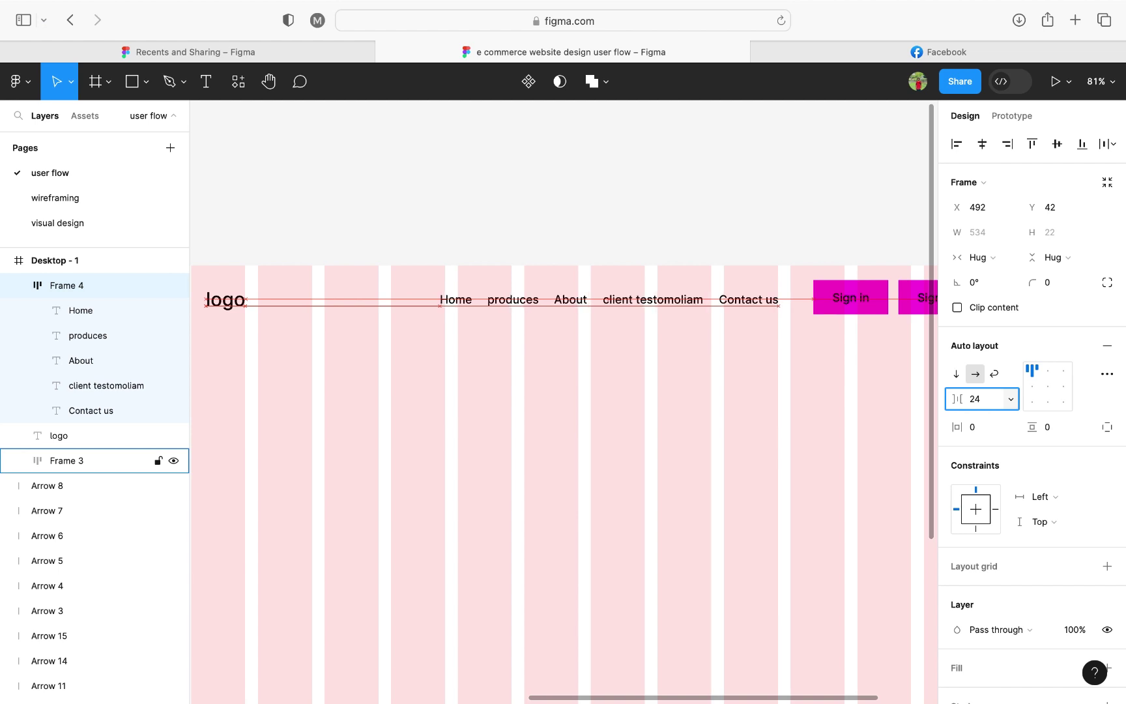
key("Left")
key("Left")
key("Left")
key("Left")
key("Left")
key("Left")
key("Left")
key("Left")
key("Left")
key("Left")
key("Left")
key("Left")
key("Left")
key("Left")
key("Left")
key("Left")
key("Left")
key("Left")
key("Left")
key("Left")
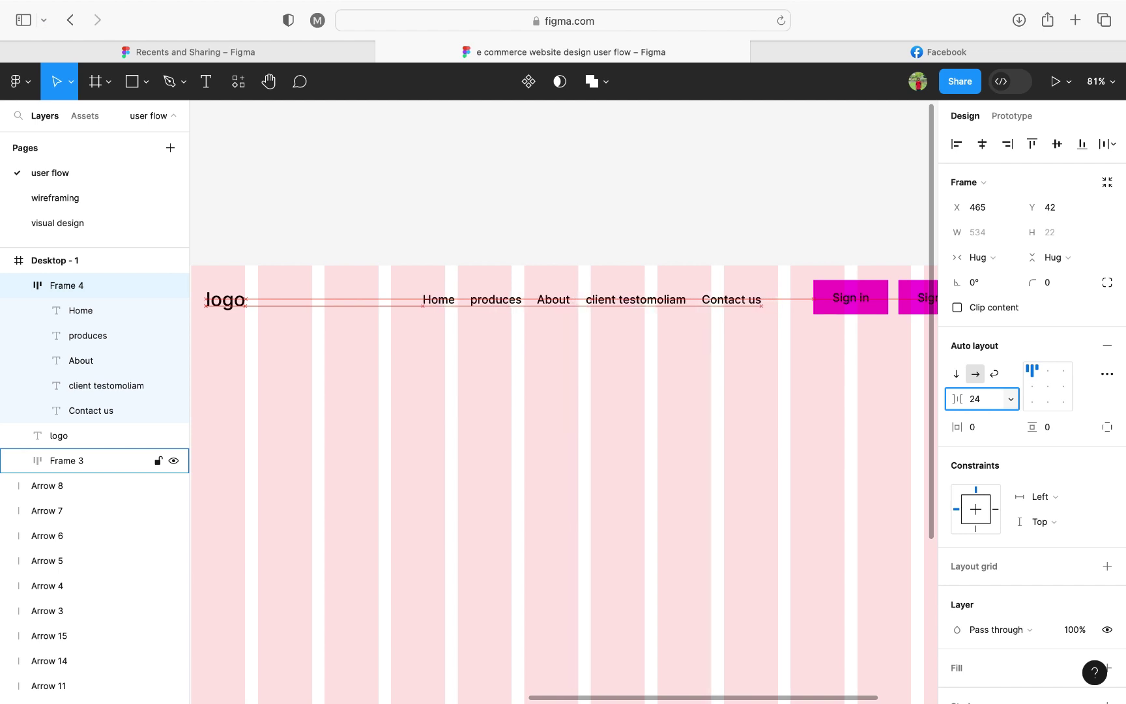
key("Left")
key("Left")
key("Left")
key("Left")
key("Left")
key("Left")
key("Left")
key("Left")
key("Left")
key("Left")
key("Left")
key("Left")
key("Left")
key("Left")
key("Left")
key("Left")
key("Left")
key("Left")
key("Left")
key("Left")
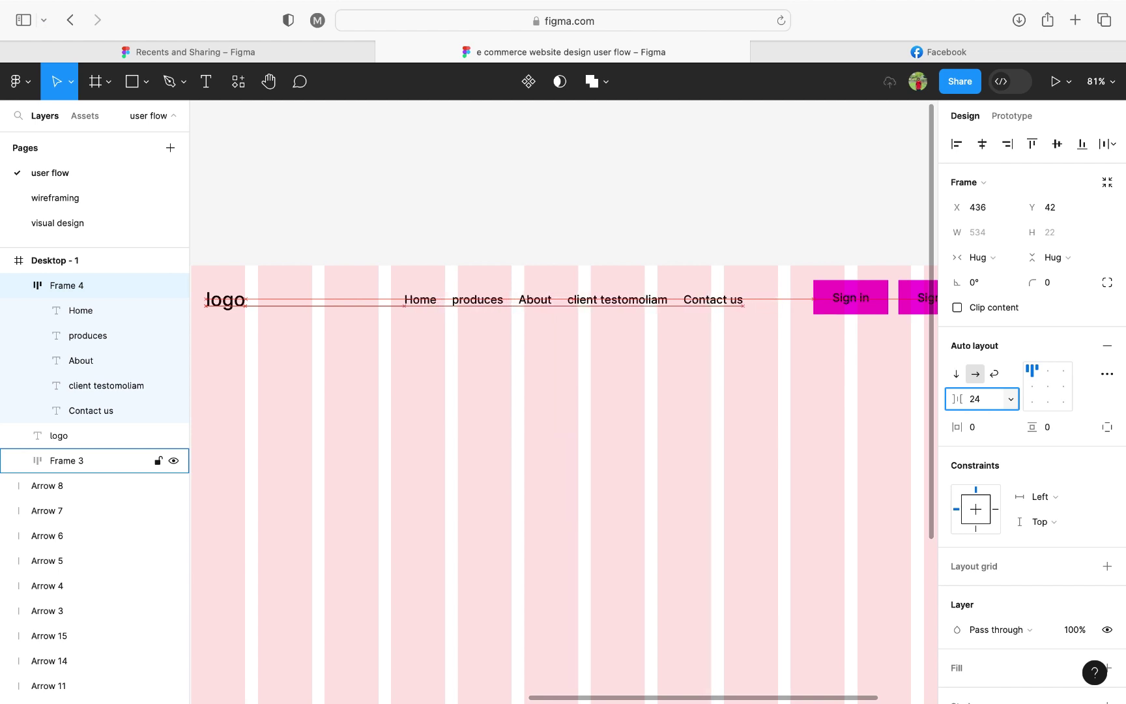
key("Left")
key("Left")
key("Left")
key("Left")
key("Left")
key("Left")
key("Left")
key("Left")
key("Left")
key("Left")
key("Left")
key("Left")
key("Left")
key("Left")
key("Left")
key("Left")
key("Left")
key("Left")
key("Left")
key("Left")
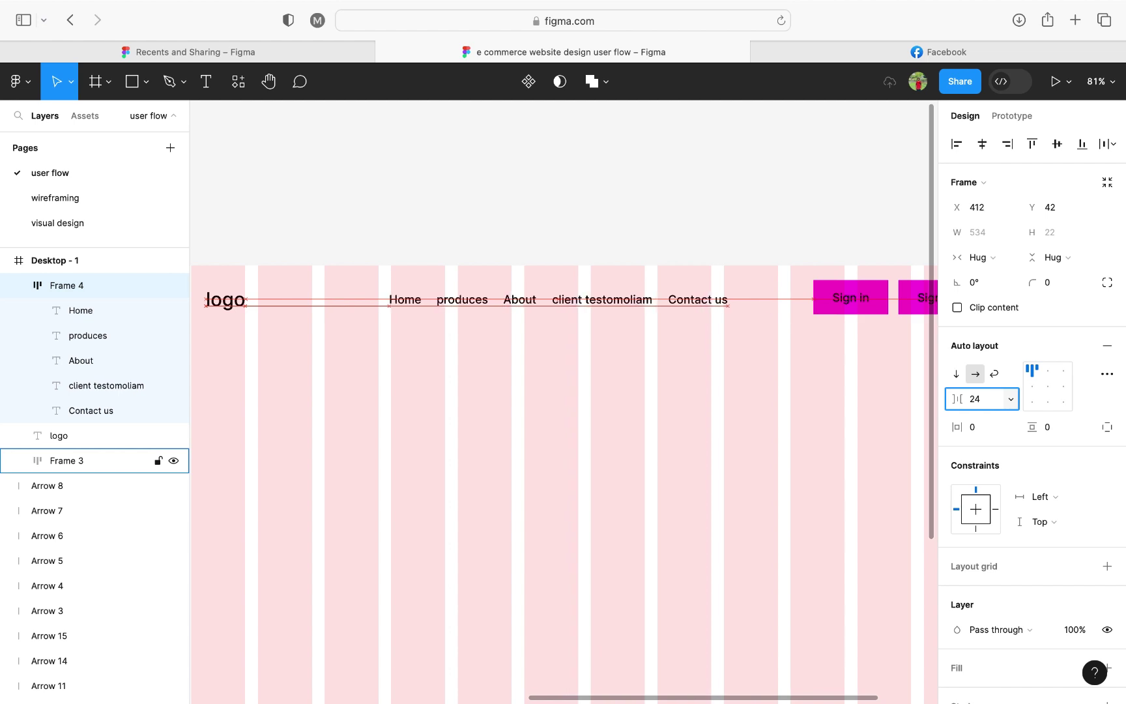
left_click(711, 229)
Step: Draw a full-width rectangle of about 1440 × 533 from the desktop frame's upper-left corner at X 0, Y 0
scroll(712, 229, "down", 3)
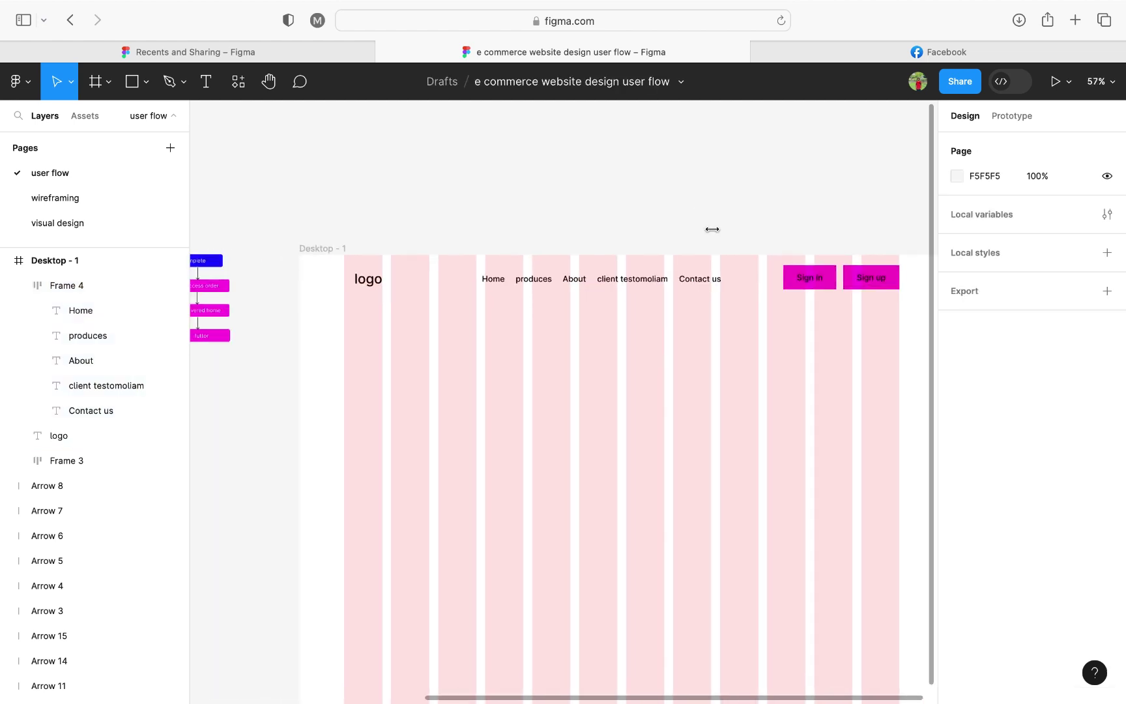
scroll(712, 230, "right", 2)
left_click(146, 82)
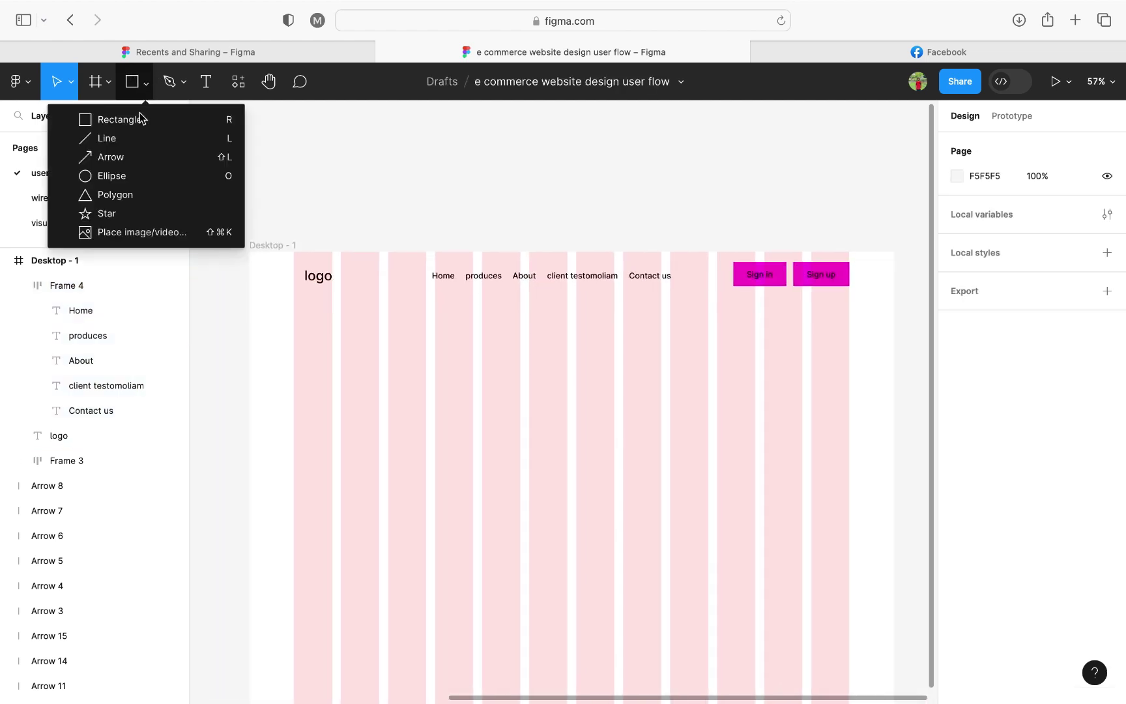
key("r")
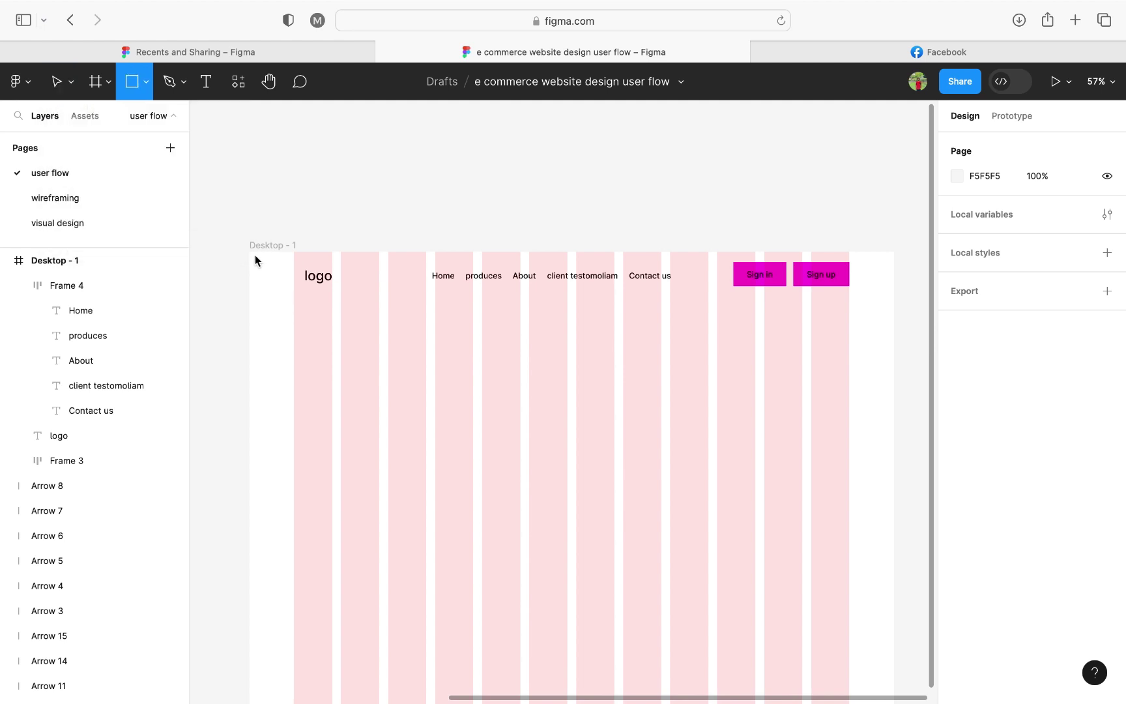
left_click_drag(255, 255, 251, 253)
left_click_drag(809, 389, 895, 494)
scroll(561, 462, "left", 3)
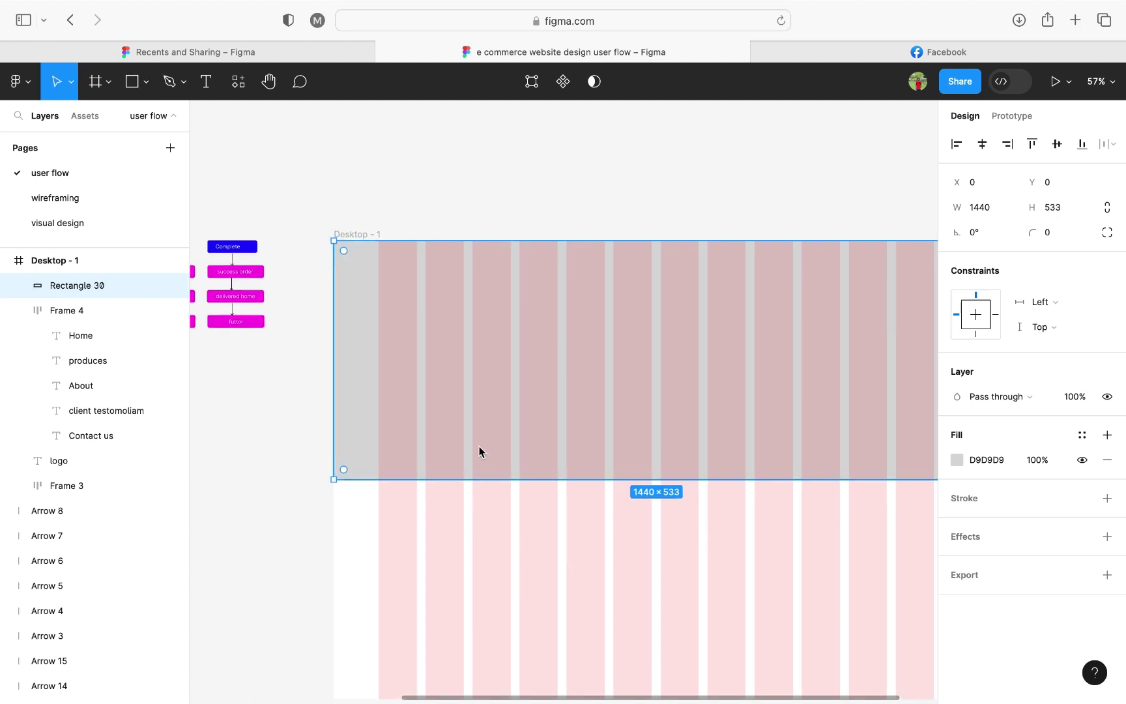
Step: Send the large grey rectangle to the back, behind the header's logo, links and buttons
scroll(477, 452, "up", 5)
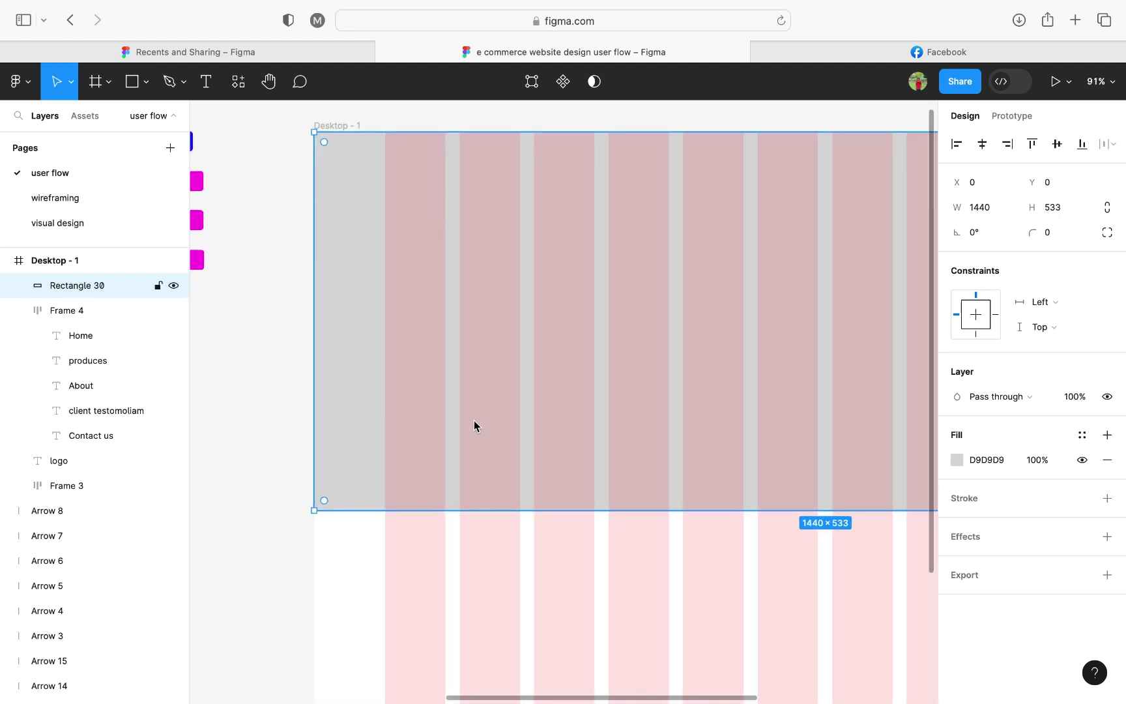
scroll(349, 440, "up", 5)
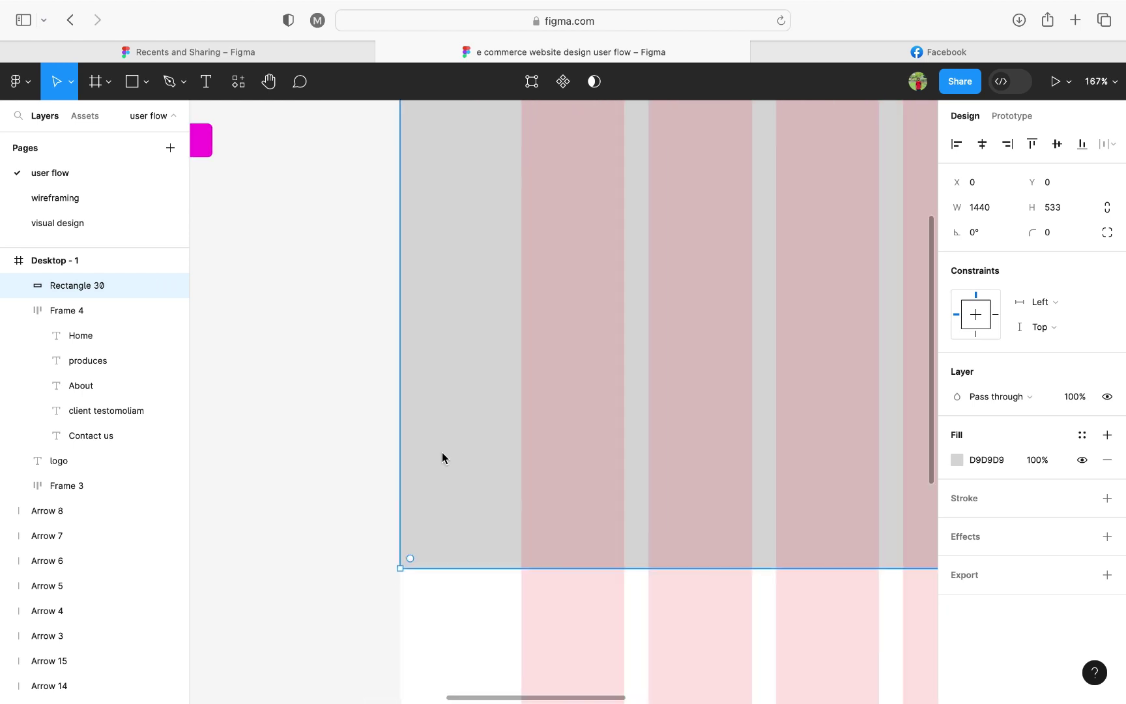
scroll(443, 458, "down", 5)
scroll(589, 319, "down", 5)
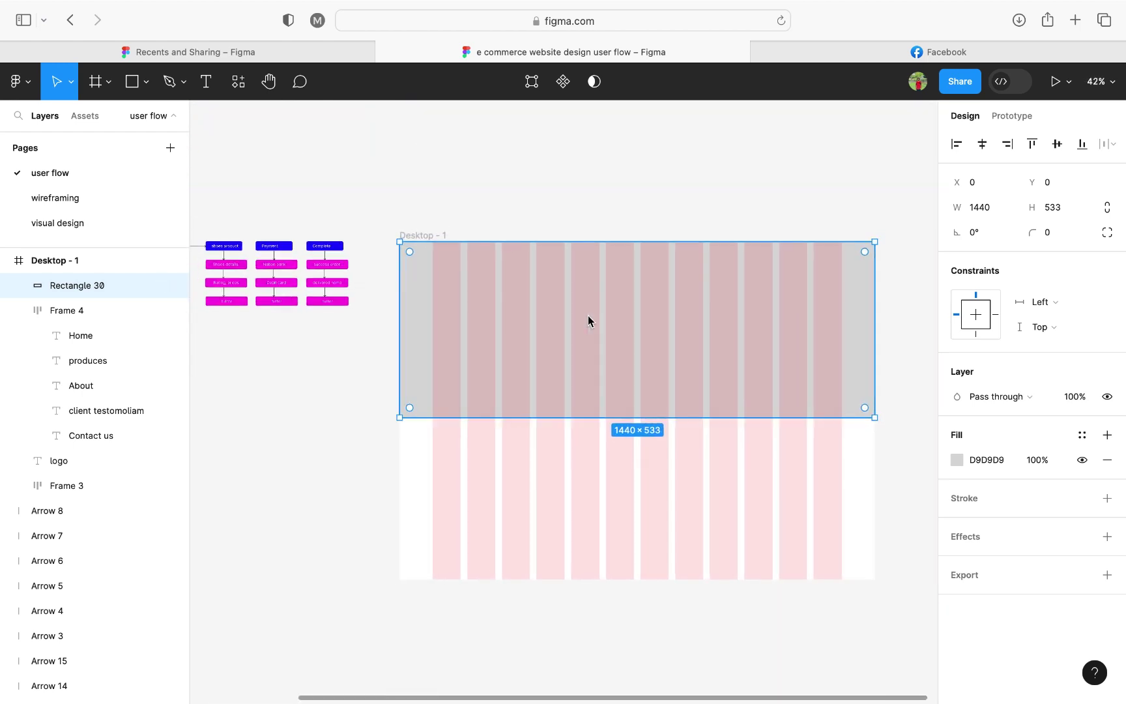
right_click(625, 330)
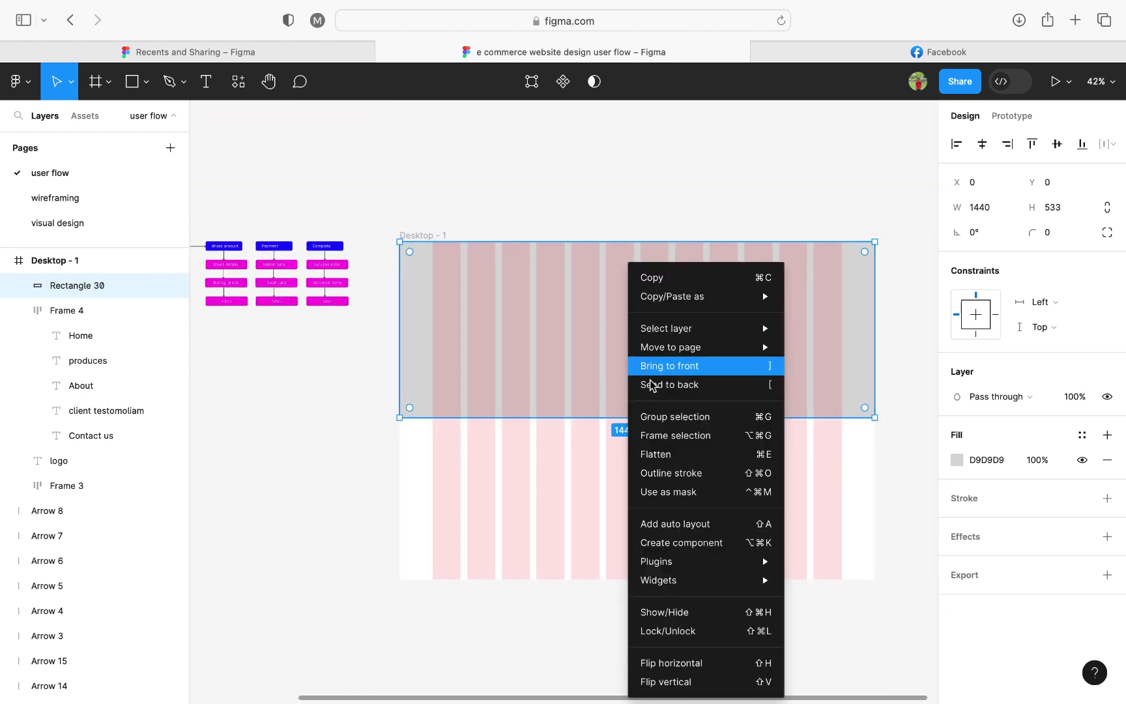
left_click(655, 385)
left_click(884, 217)
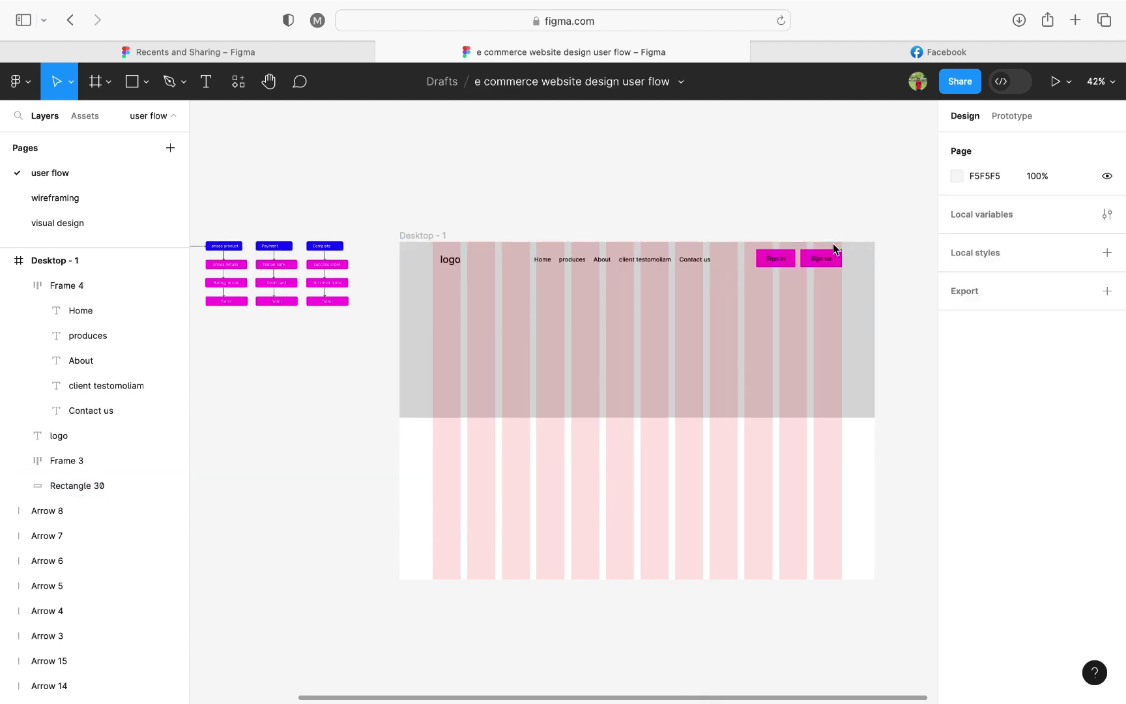
Step: Change the Sign in button's fill color to dark grey 252525
scroll(831, 244, "up", 4)
double_click(733, 270)
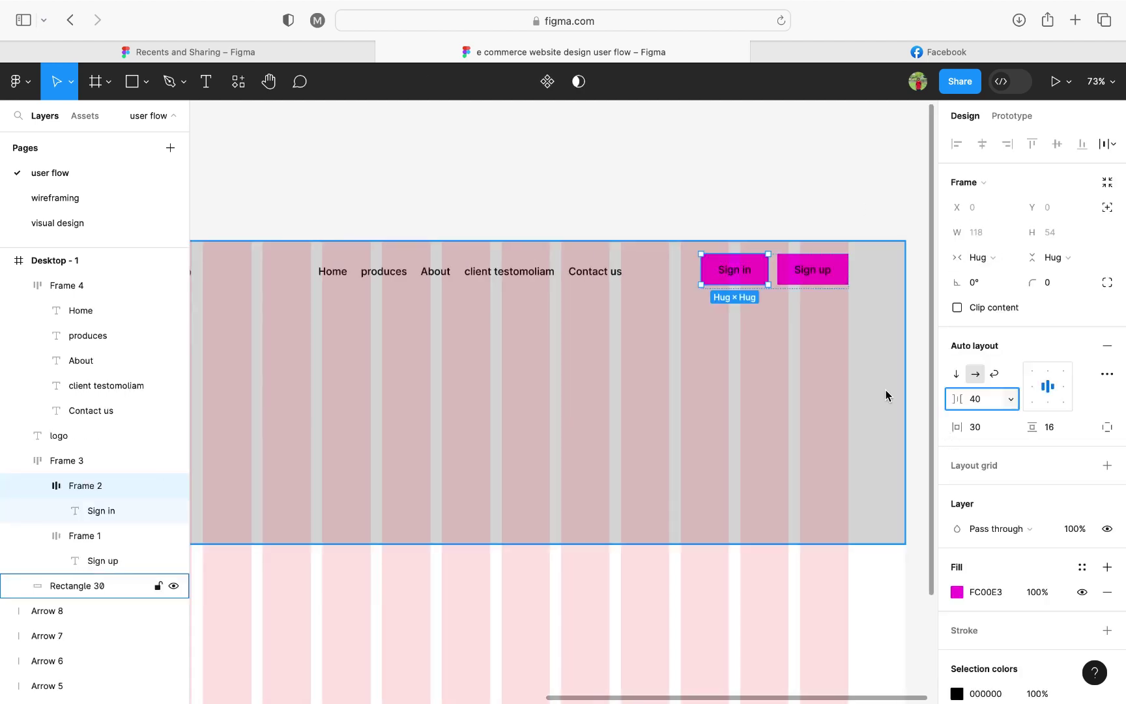
left_click(956, 592)
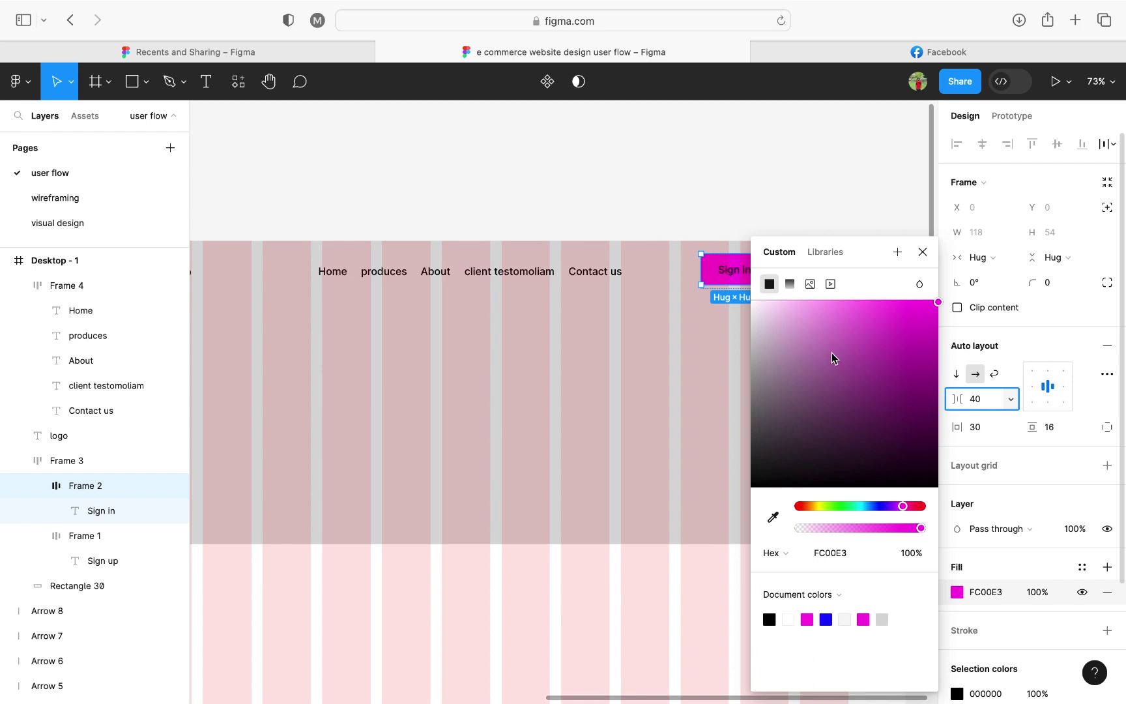
left_click_drag(830, 357, 728, 362)
mouse_move(713, 452)
left_mouse_down()
mouse_move(711, 473)
mouse_move(711, 459)
left_mouse_up()
left_click(923, 254)
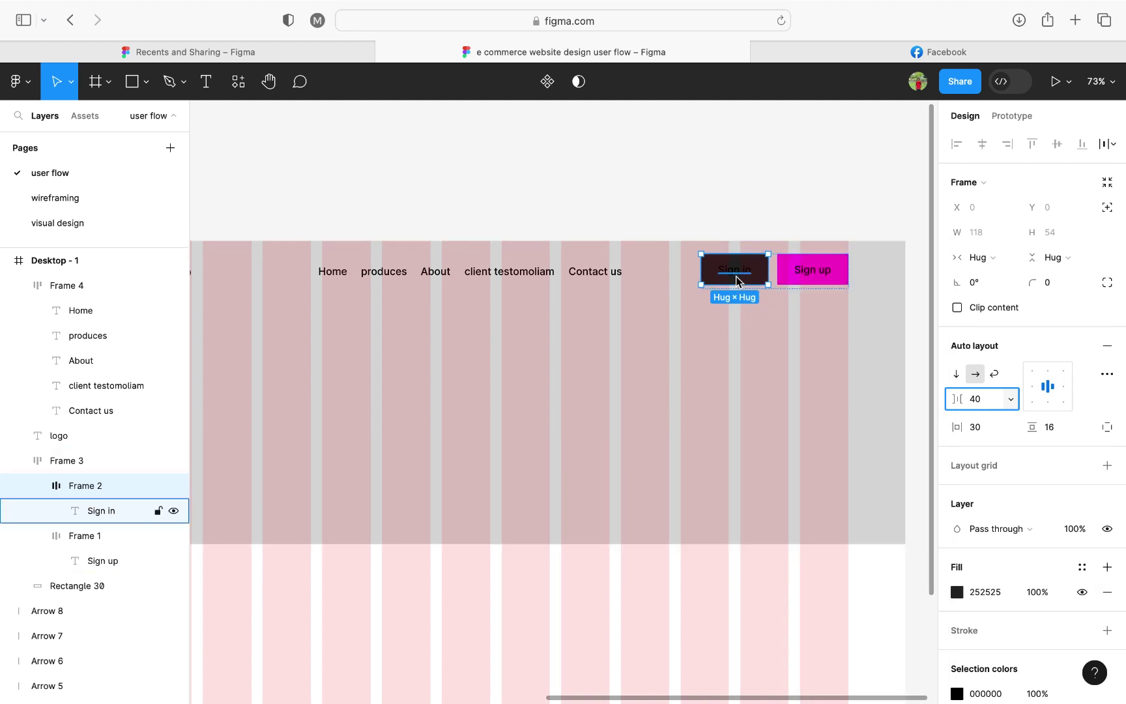
Step: Try a white FFFFFF fill on the Sign in button's frame
scroll(1045, 482, "down", 2)
left_click(998, 525)
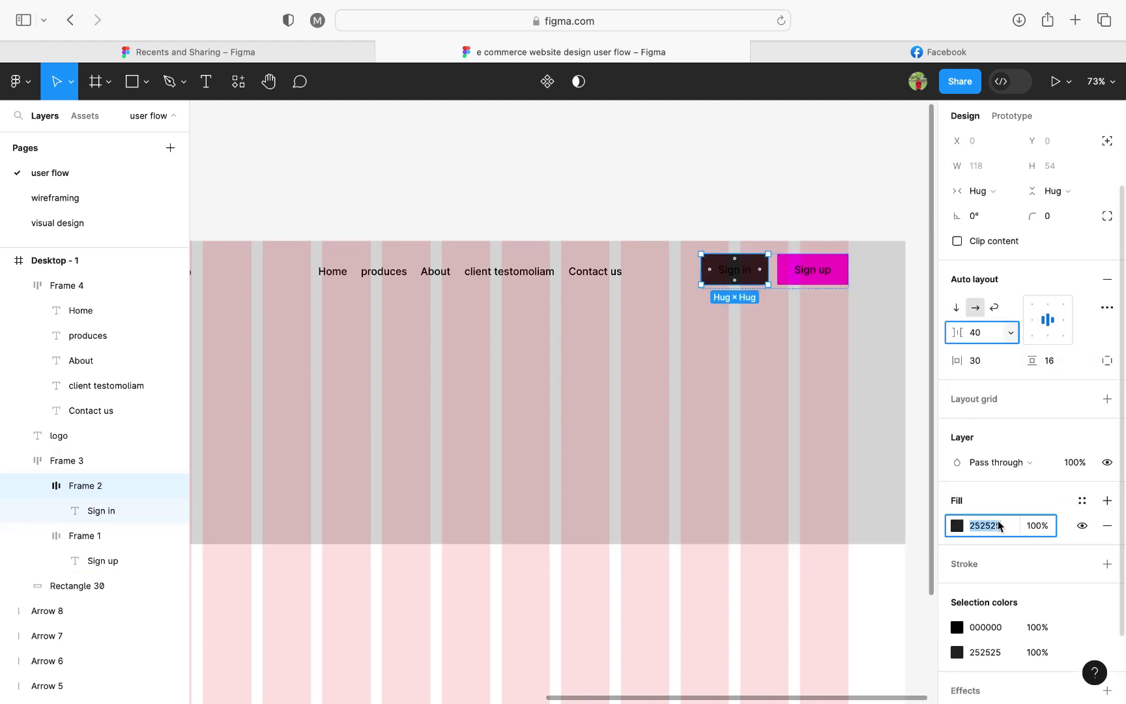
left_click(804, 183)
key("ctrl+shift+z")
key("ctrl+shift+z")
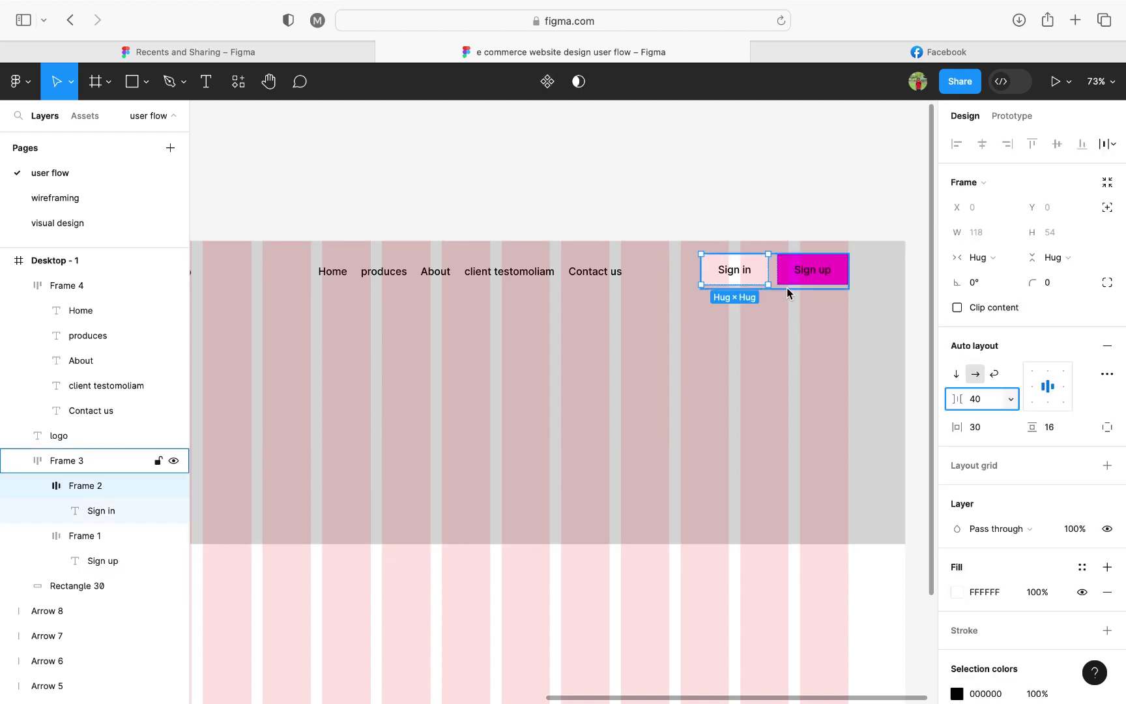
scroll(1020, 432, "down", 2)
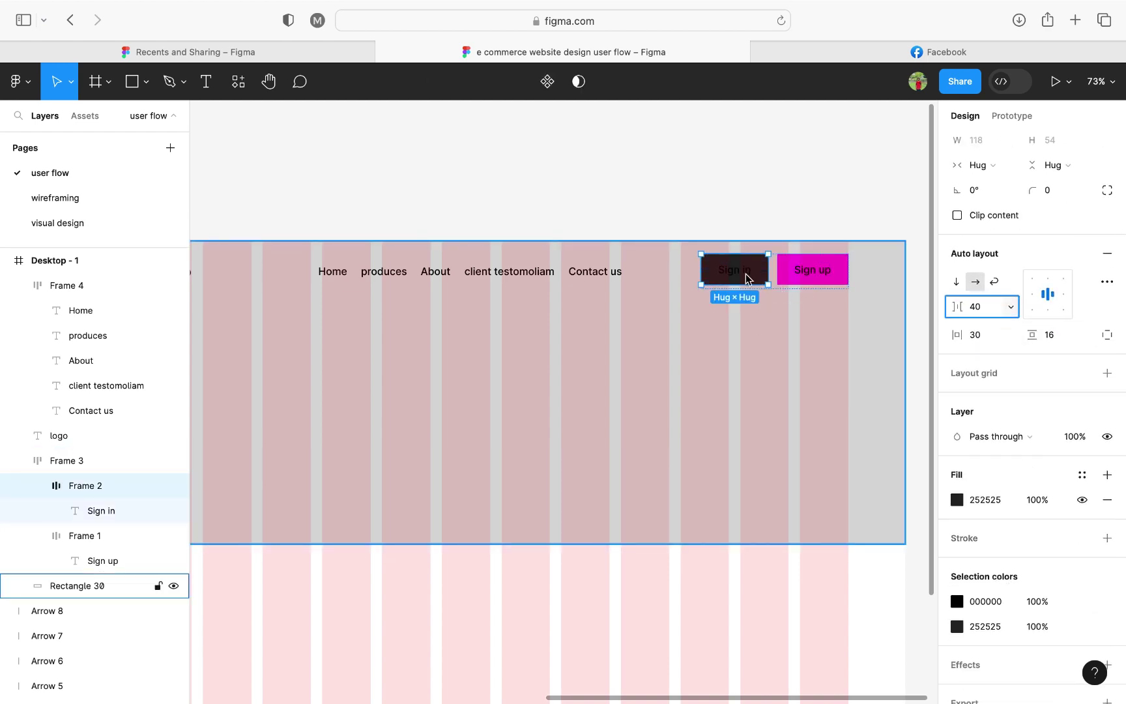
Step: Set the fill color of the Sign in button's text to white, entering ff
left_click(101, 510)
left_click(989, 530)
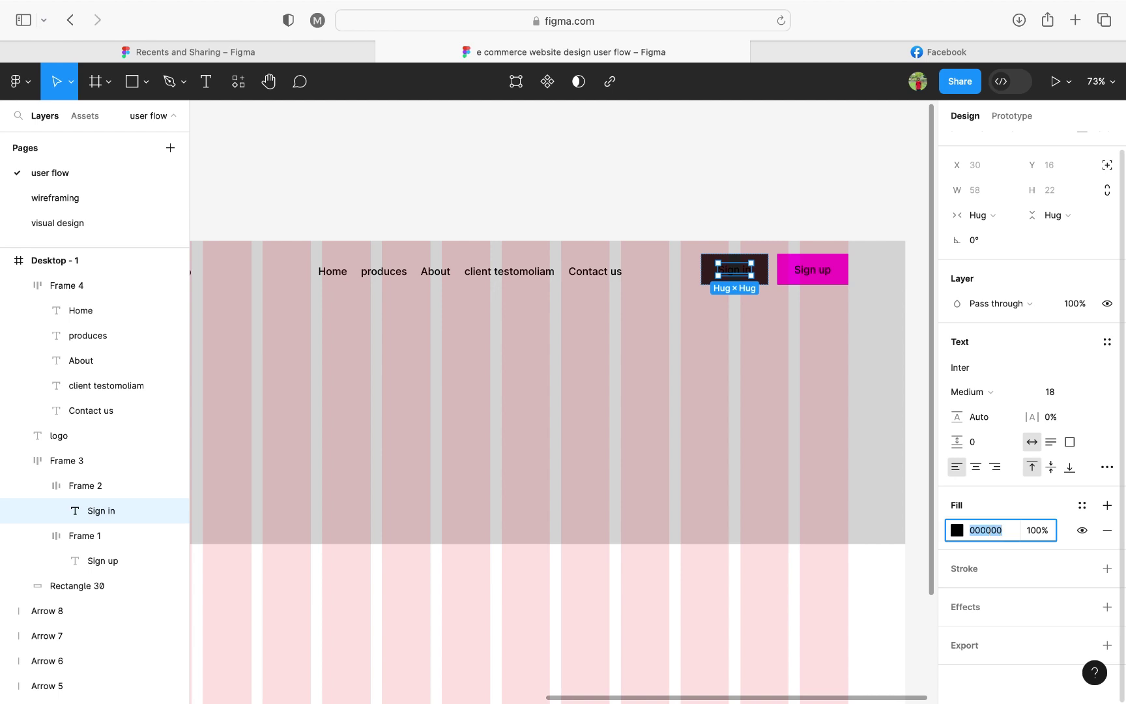
type("ff")
left_click(744, 168)
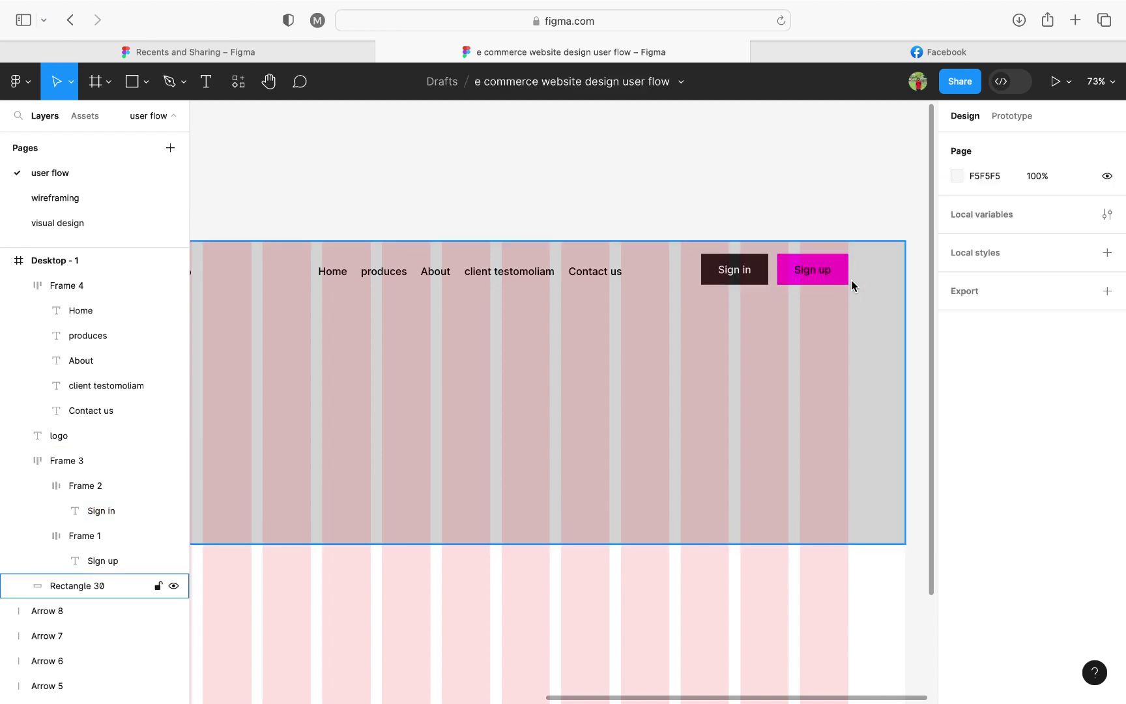
Step: Change the Sign up button's fill to dark grey 252525, sampled from the Sign in button
left_click(850, 280)
left_click(845, 284)
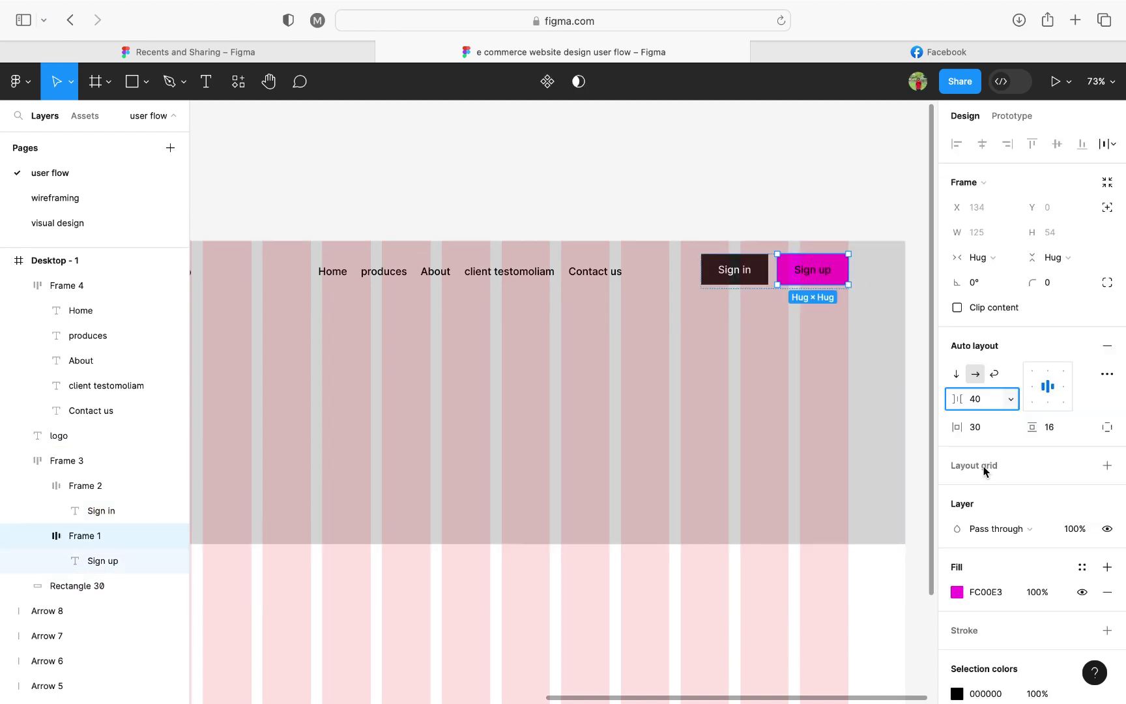
left_click(958, 592)
left_click(774, 522)
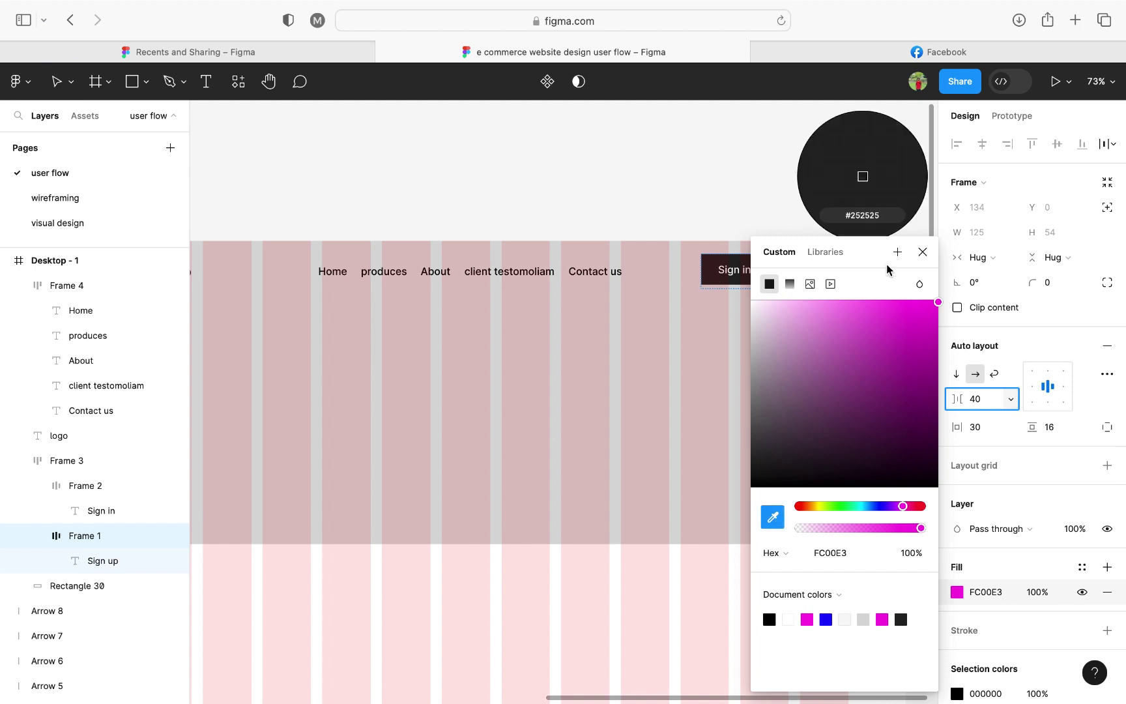
left_click(714, 277)
left_click(922, 251)
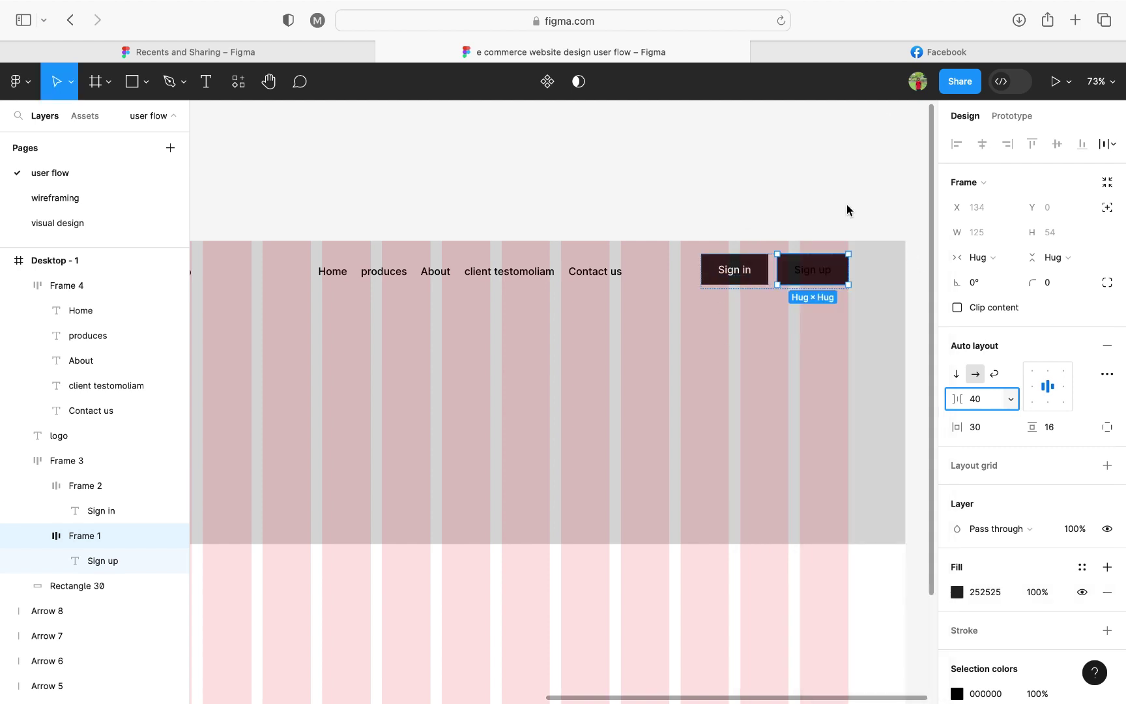
Step: Set the fill color of the Sign up button's text to white FFFFFF
double_click(815, 269)
scroll(1086, 460, "down", 1)
left_click(985, 530)
type("ffffff")
key("Return")
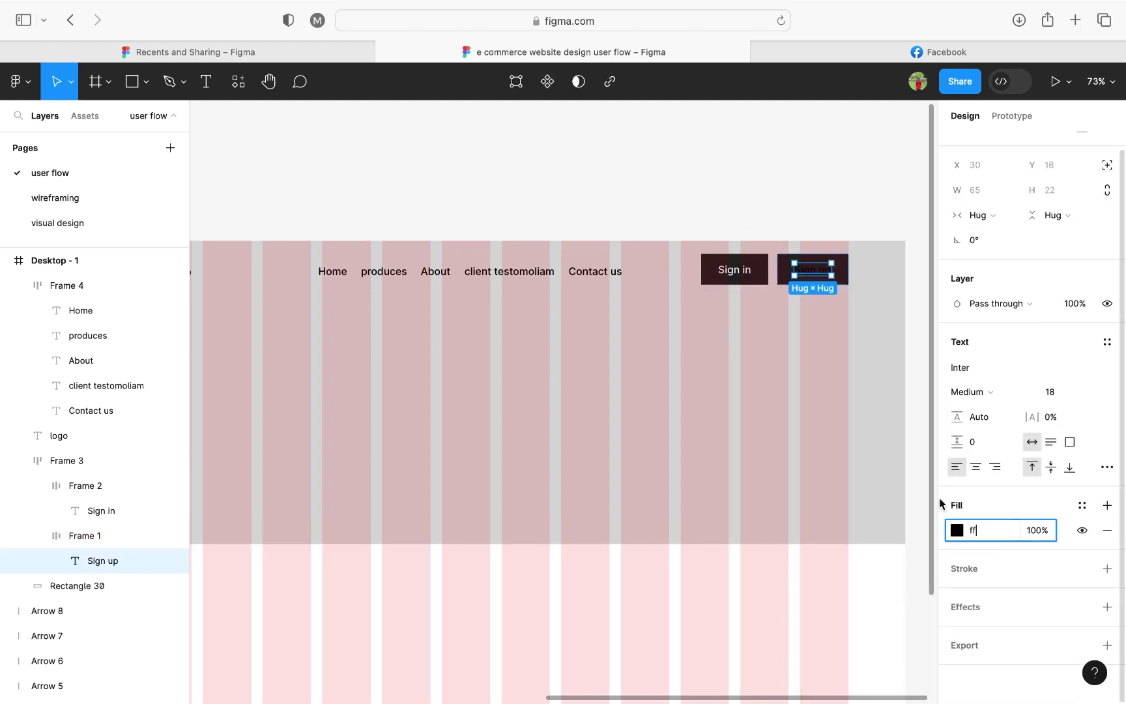
left_click(683, 190)
Step: Extend the grey hero rectangle downward to a height of about 561
scroll(683, 191, "down", 2)
scroll(683, 190, "left", 3)
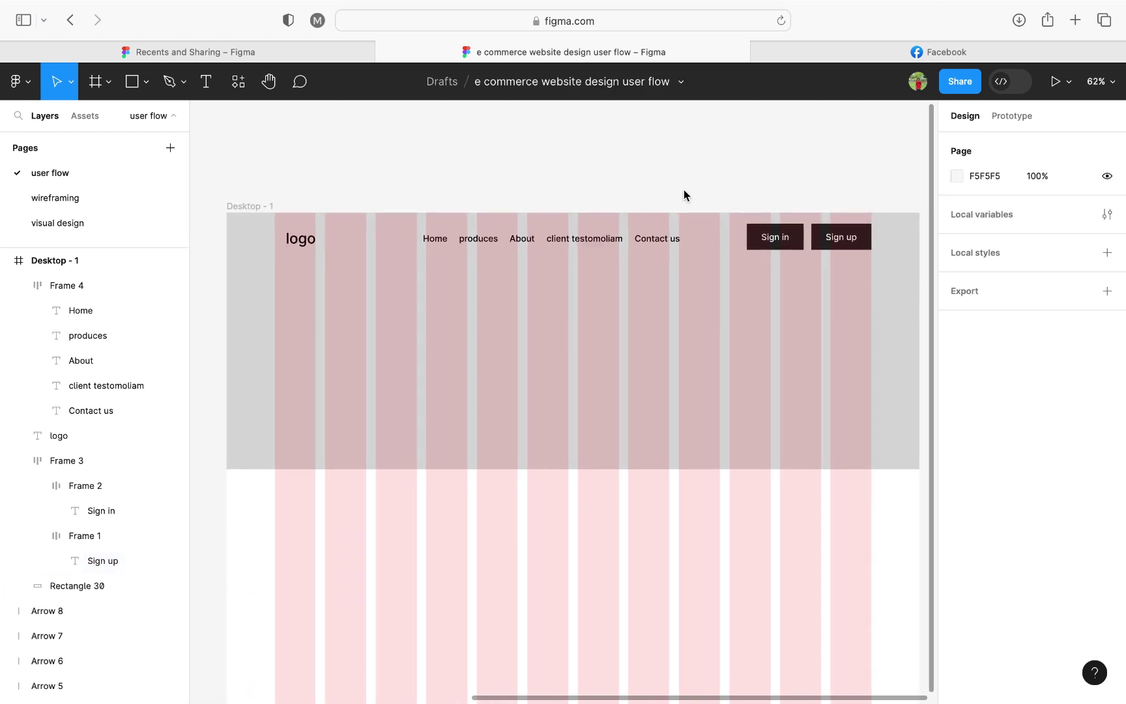
left_click(697, 446)
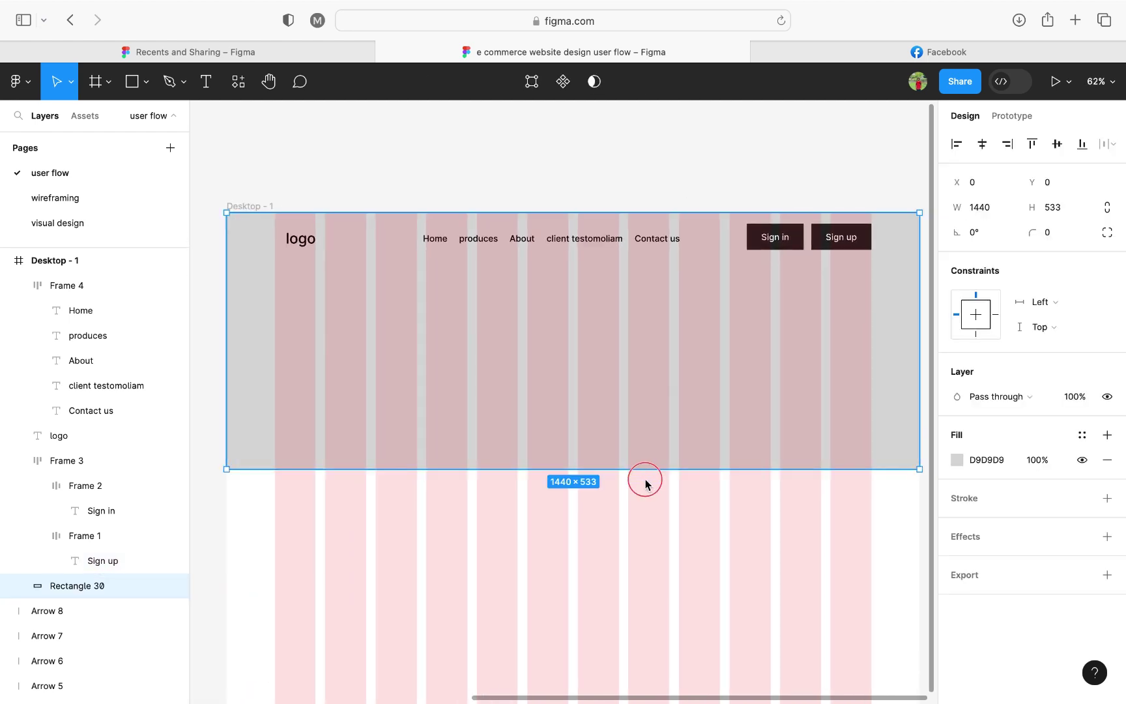
left_click_drag(646, 471, 646, 484)
scroll(628, 184, "down", 3, "ctrl")
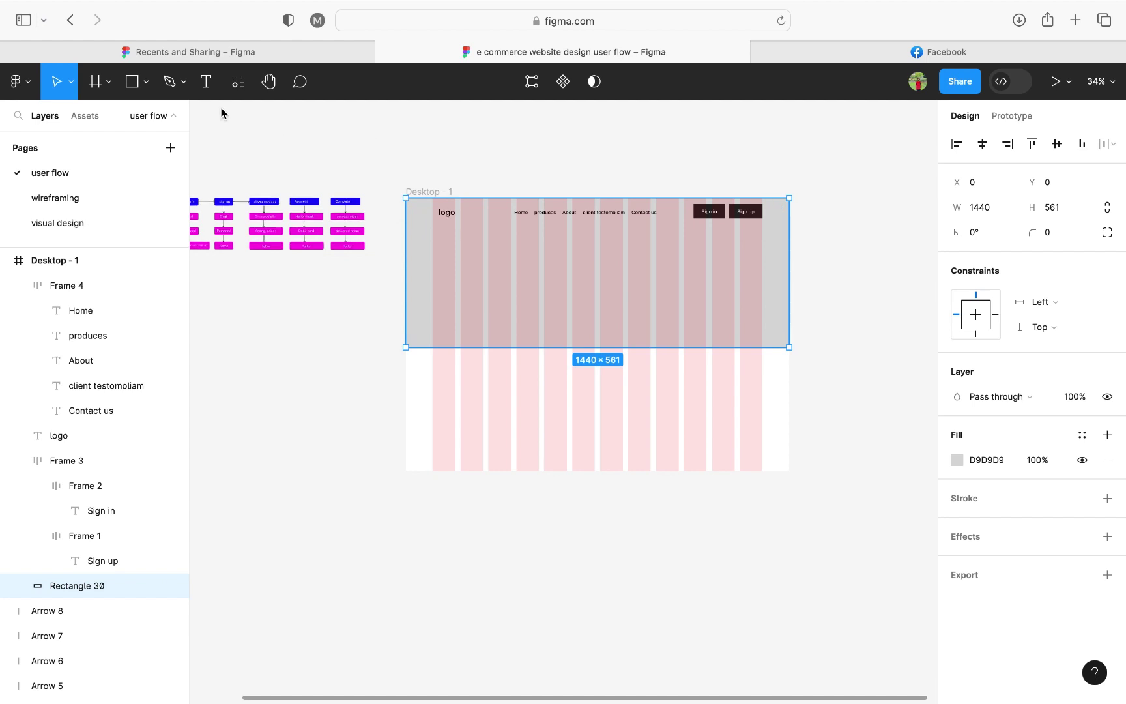
left_click(210, 83)
scroll(464, 273, "up", 3)
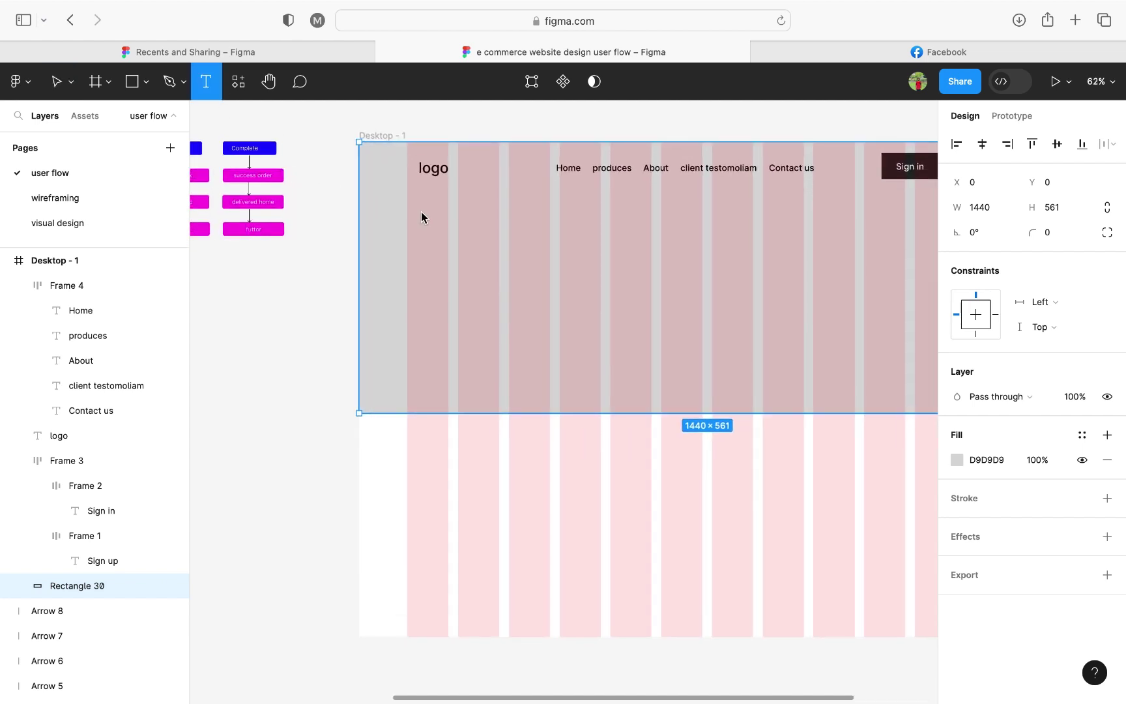
left_click_drag(408, 215, 606, 279)
key("Escape")
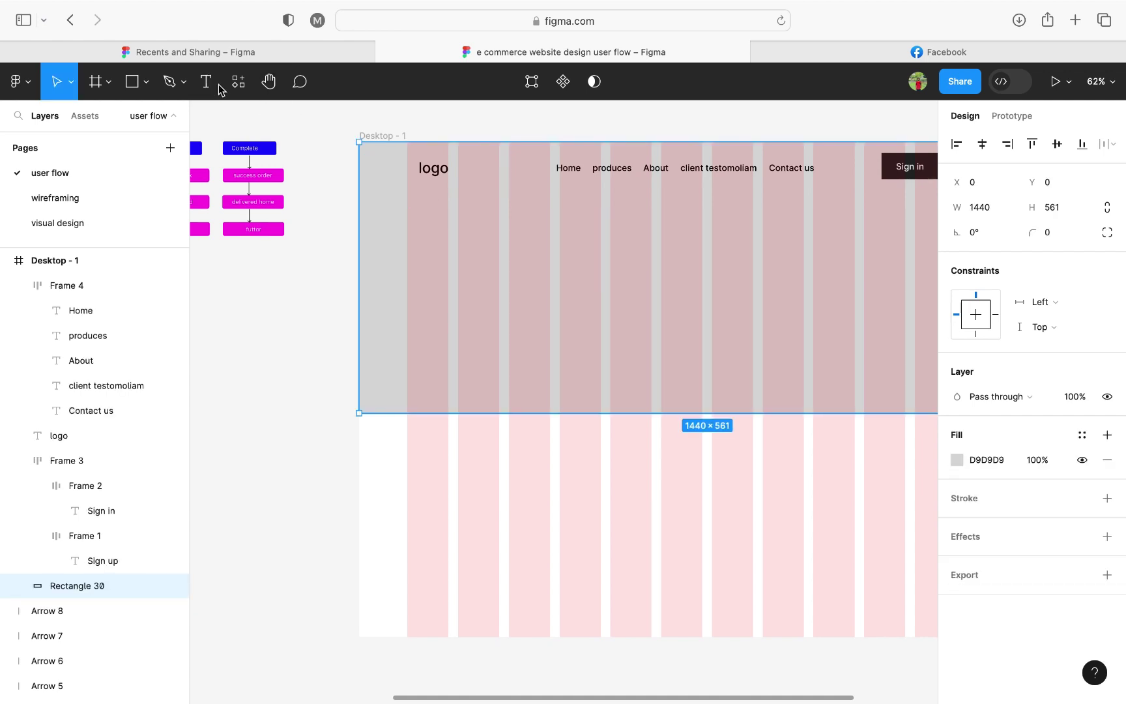
Step: Draw a text box about 575 × 218 under the logo in the hero area and enter ne as its text
key("t")
left_click_drag(408, 221, 685, 332)
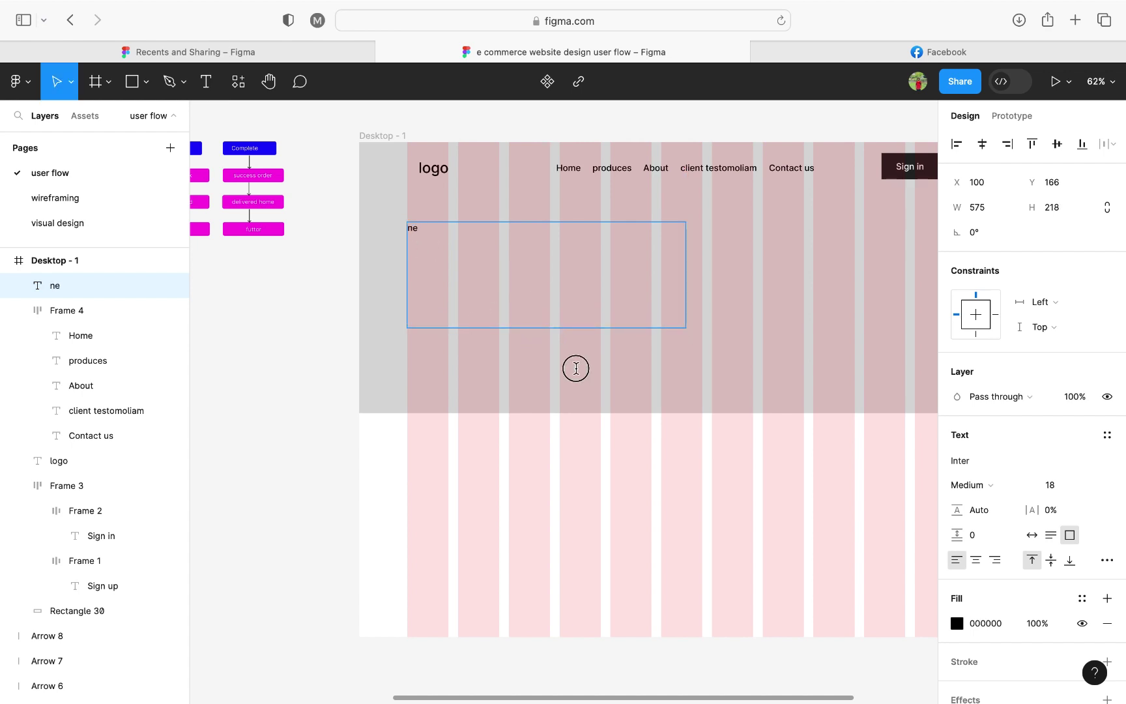
key("Escape")
Step: Fill the hero text box with auto-generated placeholder text using the Lorem Ipsum plugin
right_click(574, 263)
mouse_move(632, 563)
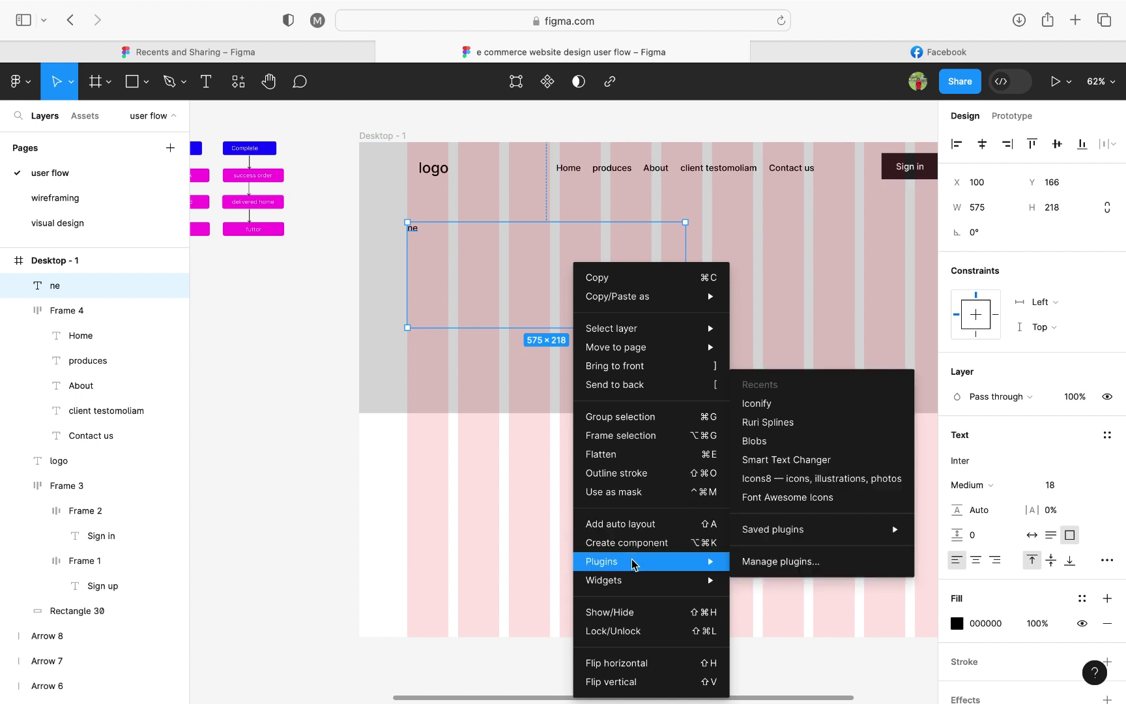
mouse_move(702, 564)
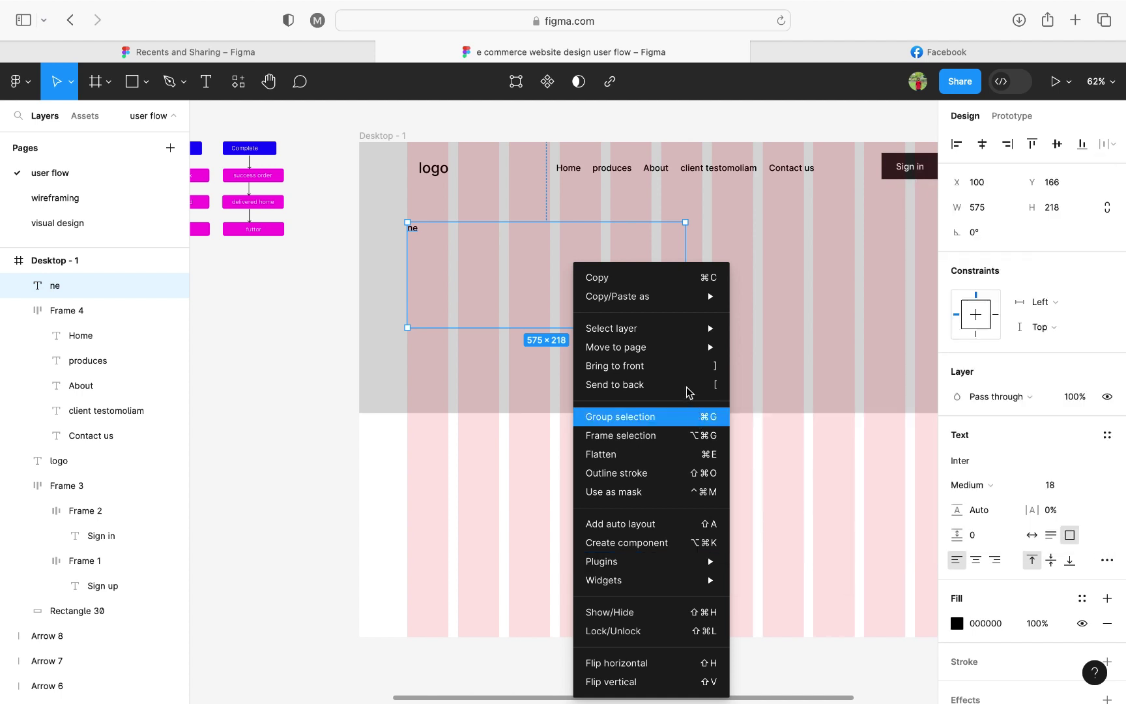
mouse_move(775, 533)
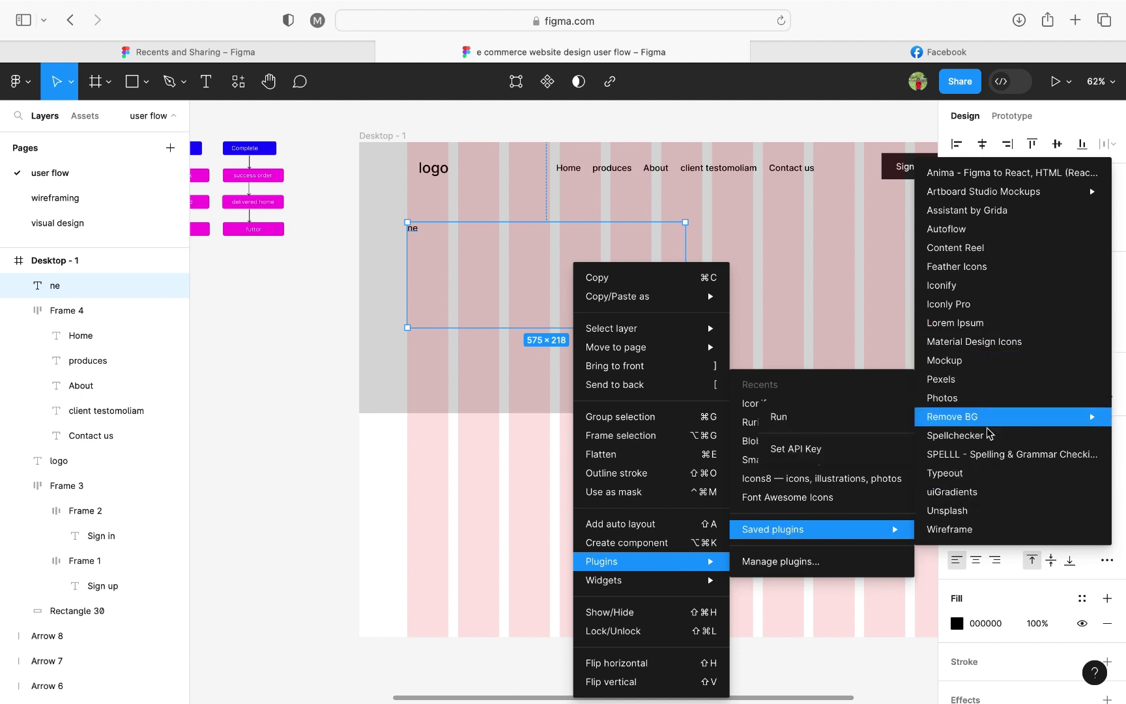
left_click(1006, 329)
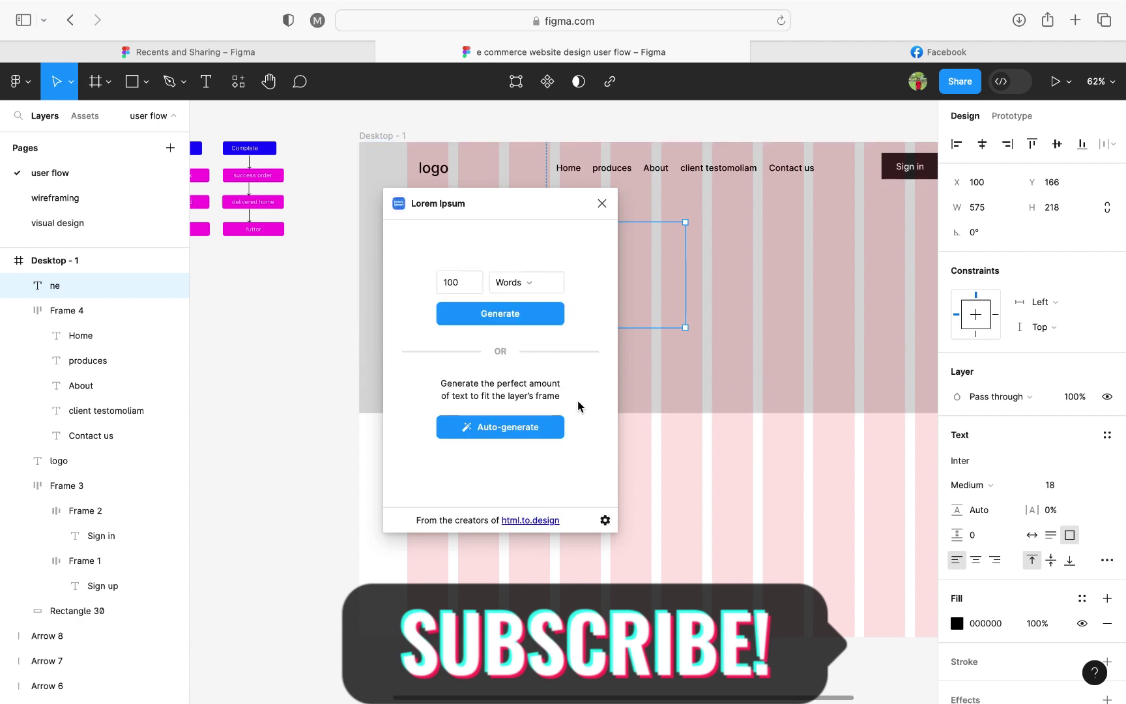
left_click(511, 430)
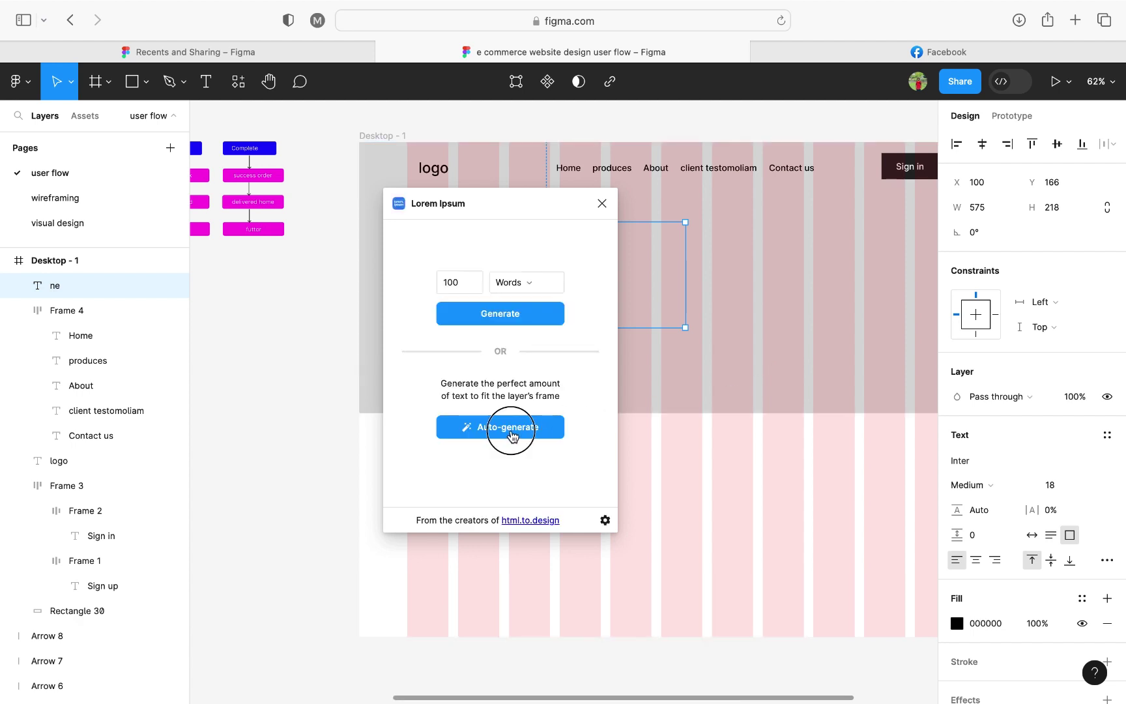
left_click(602, 204)
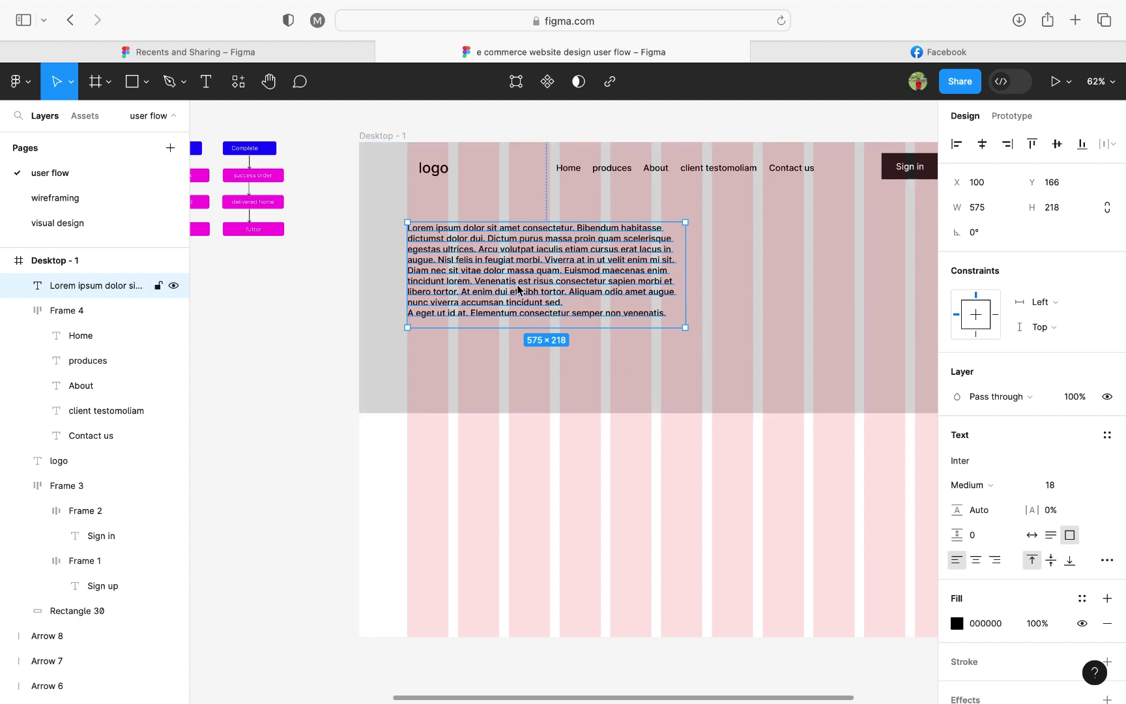
left_click(979, 484)
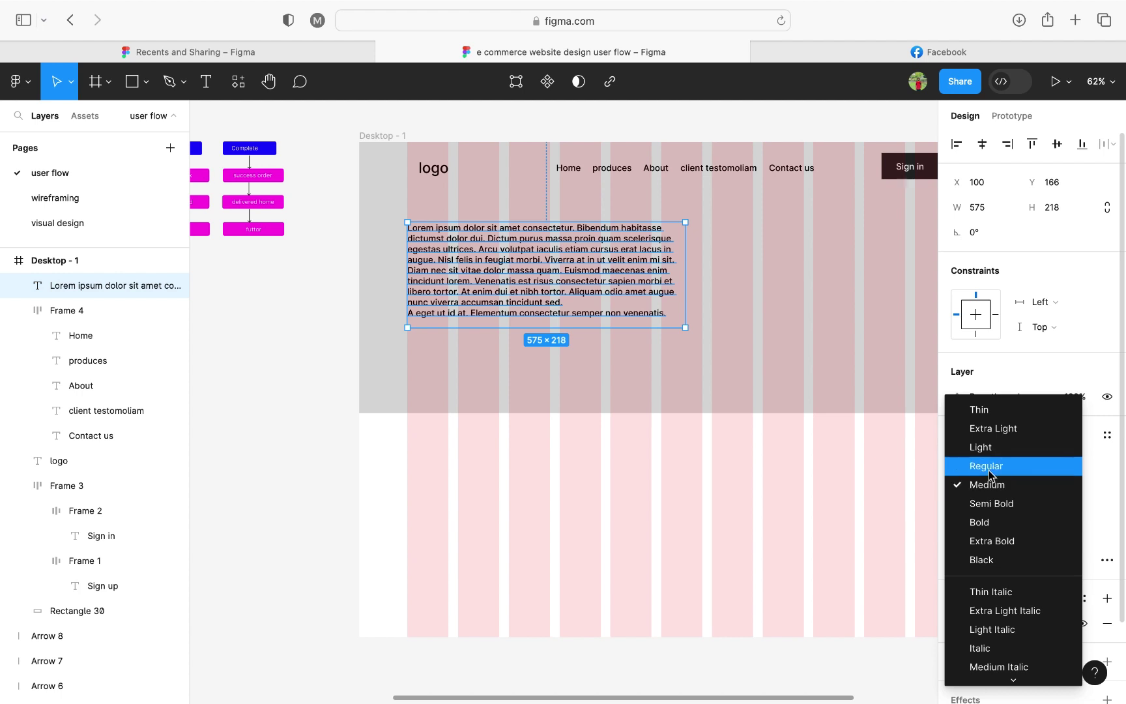
left_click(721, 282)
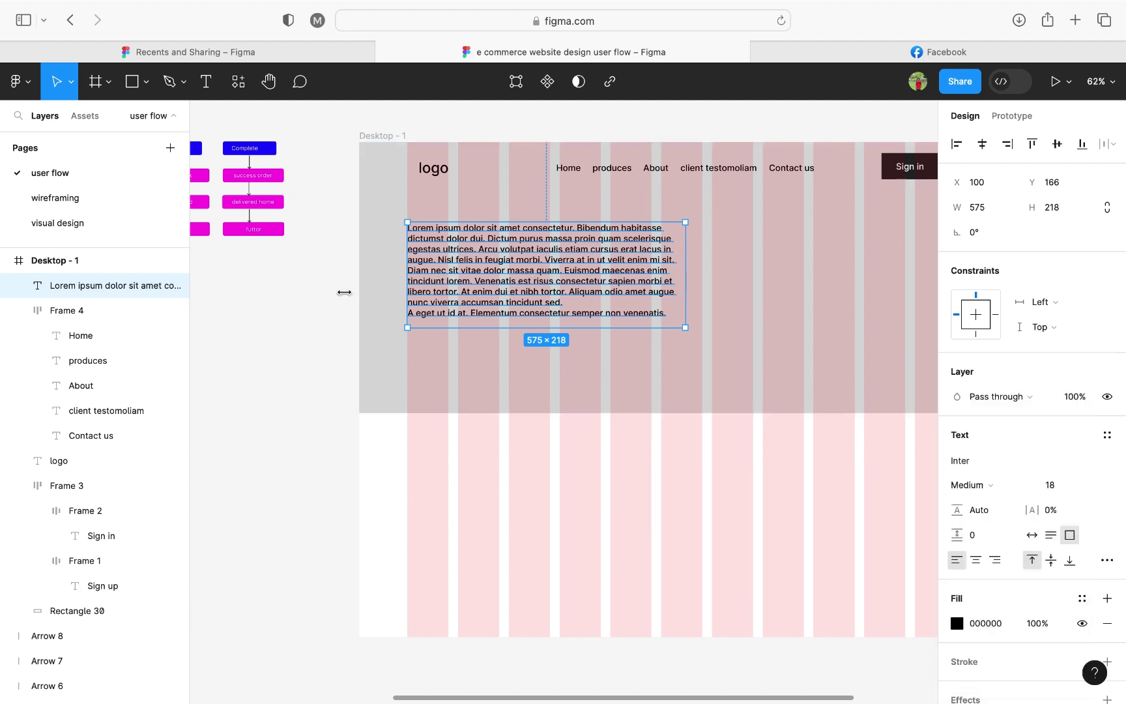
left_click(335, 336)
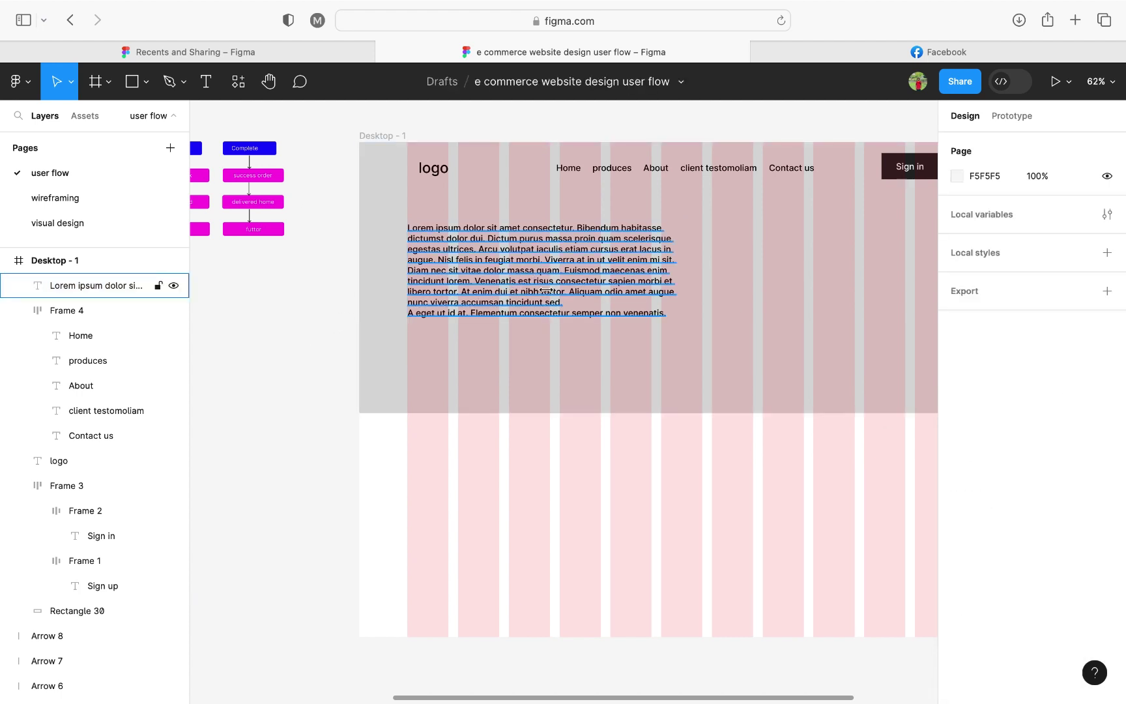
Step: Move the placeholder paragraph up to Y 153 and place a copy of the Sign in button beneath it at X 100, Y 385
left_click_drag(518, 284, 517, 277)
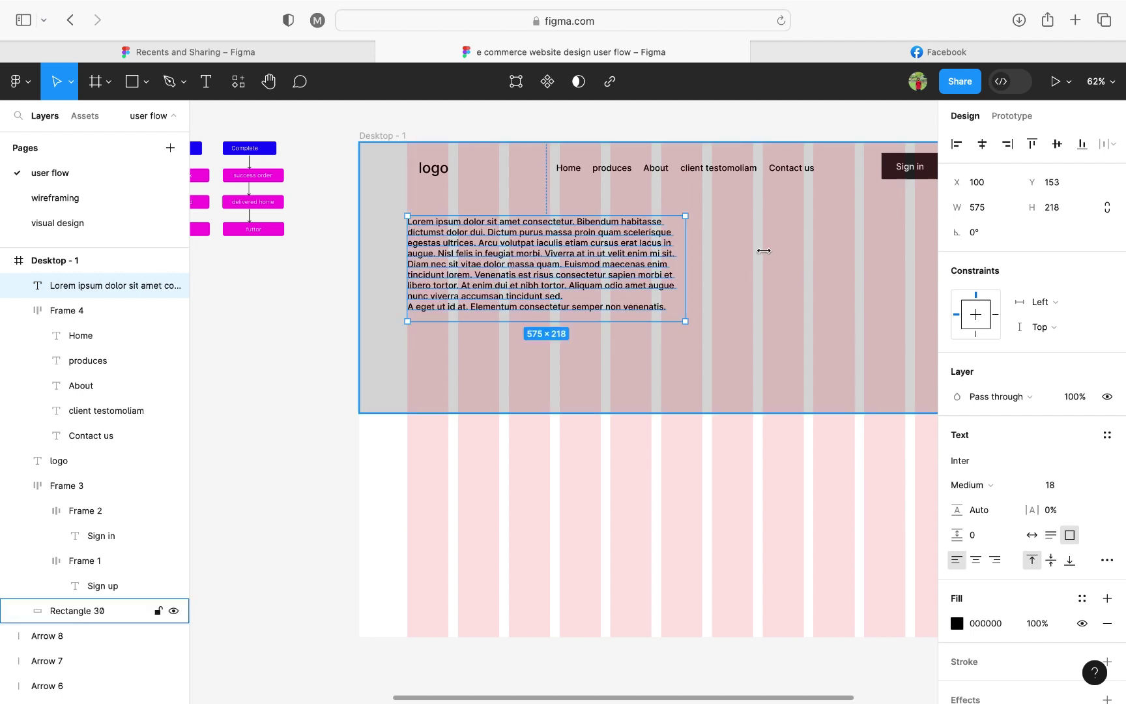
scroll(789, 234, "right", 3)
left_click(827, 176)
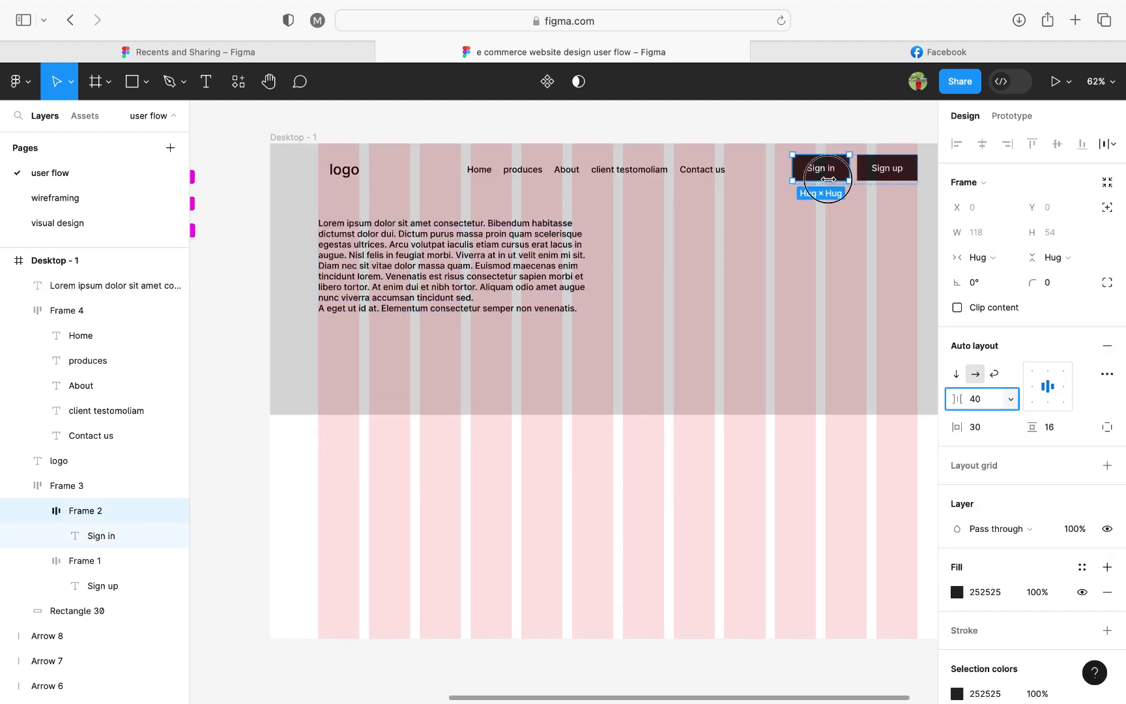
left_click_drag(828, 179, 357, 343)
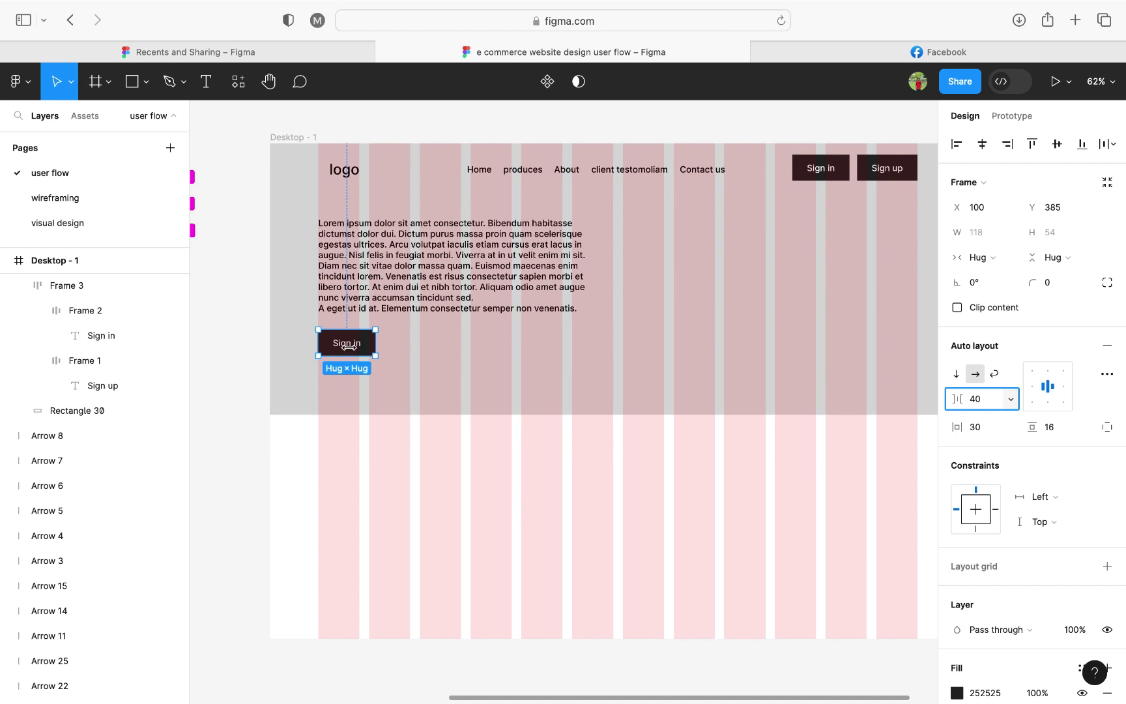
Step: Change the label of the copied button below the paragraph to Get satarted
double_click(349, 346)
double_click(350, 346)
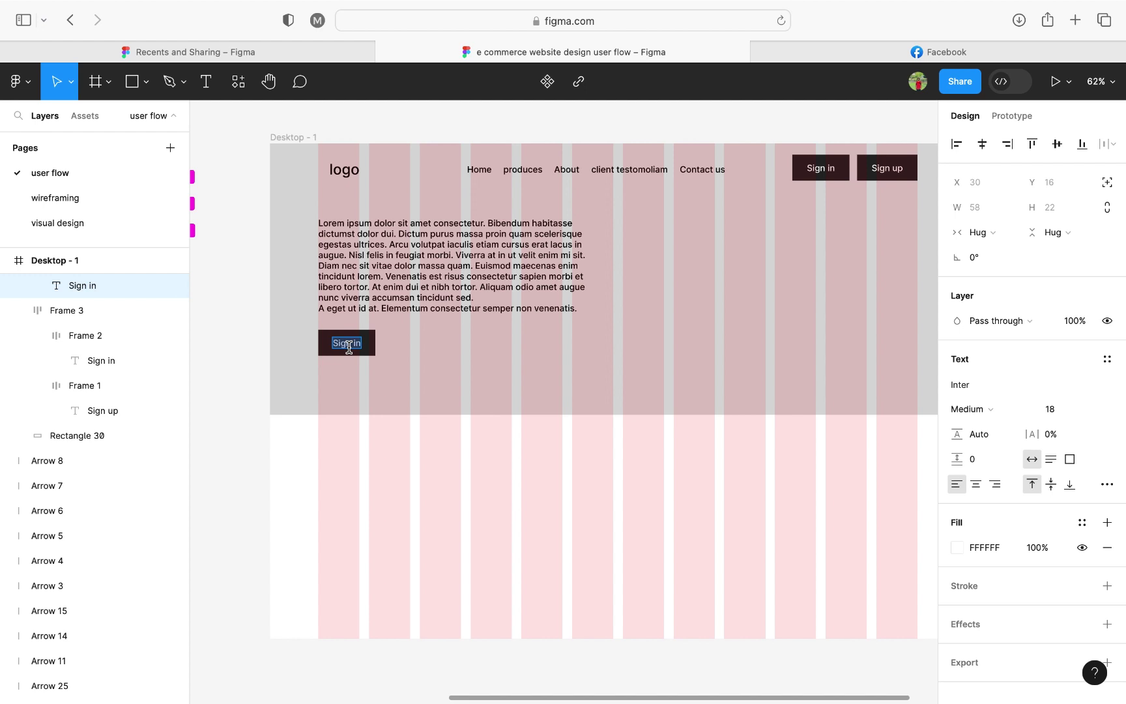
type("ge")
type("Get satarted")
key("Escape")
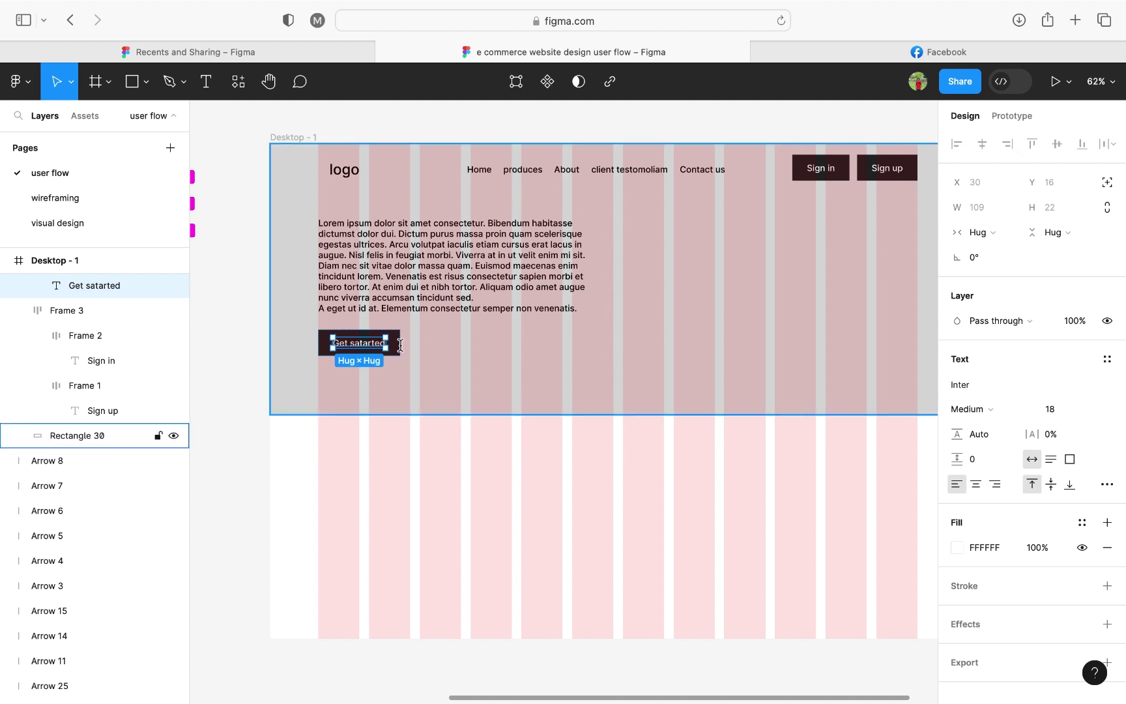
key("Escape")
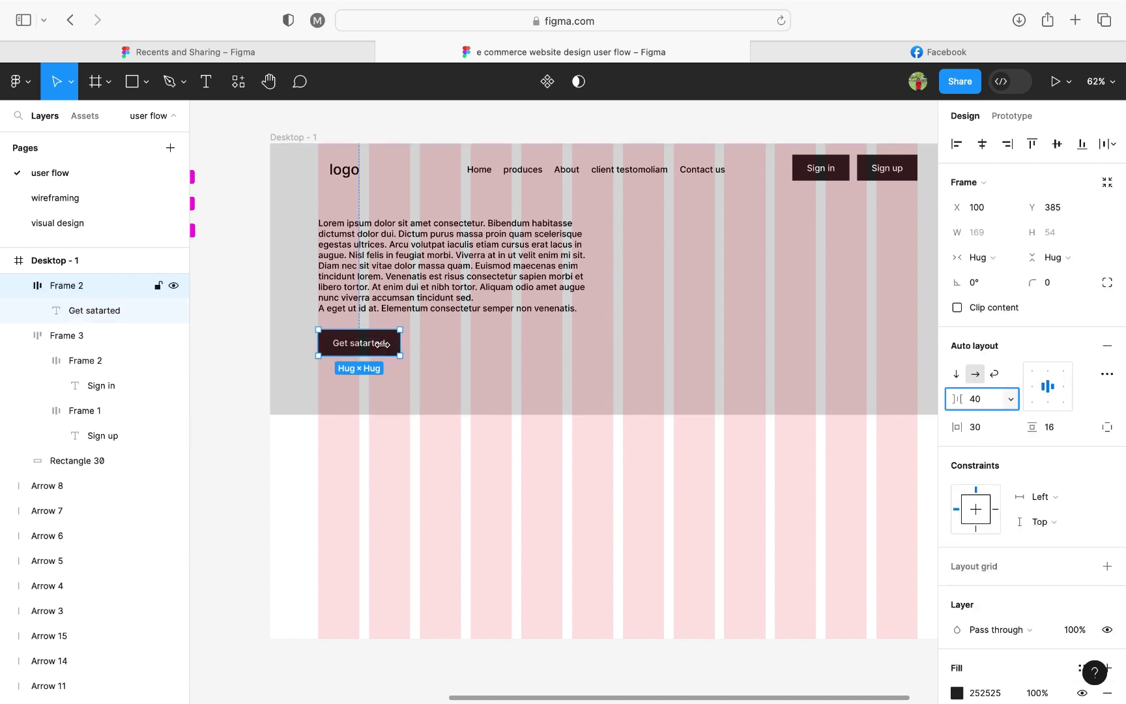
Step: Duplicate the Get satarted button beside the original and nudge the copy to X 286, Y 385
left_click_drag(383, 343, 474, 343)
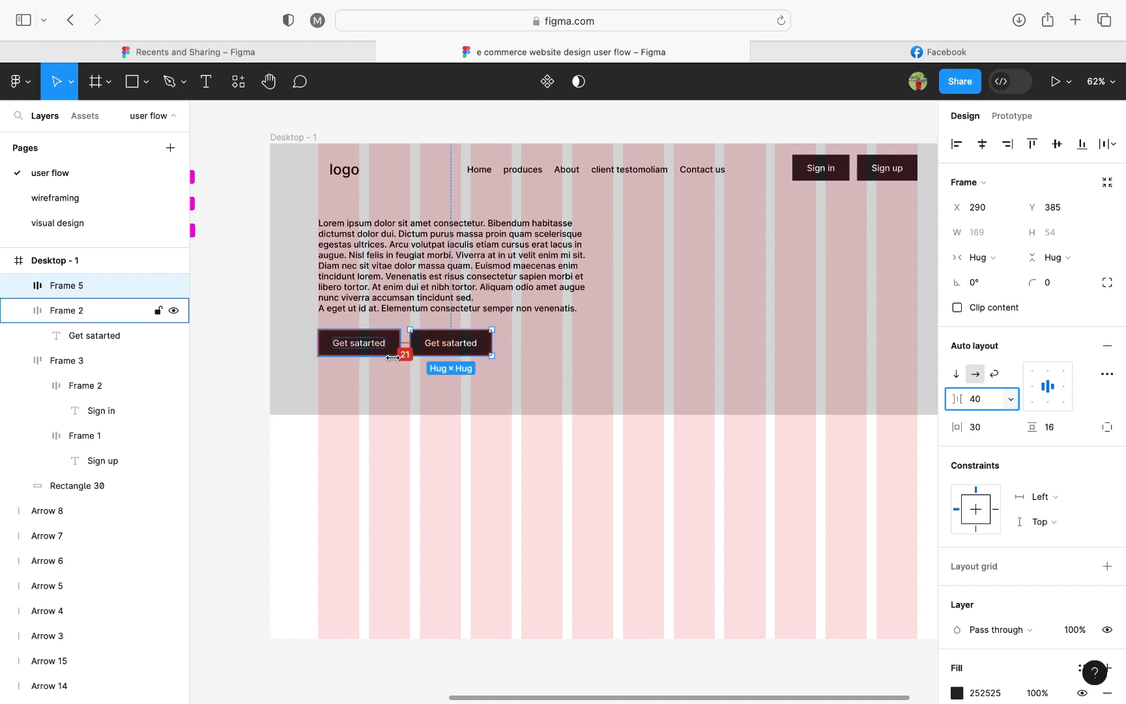
key("Left")
key("Left")
key("Left")
key("Left")
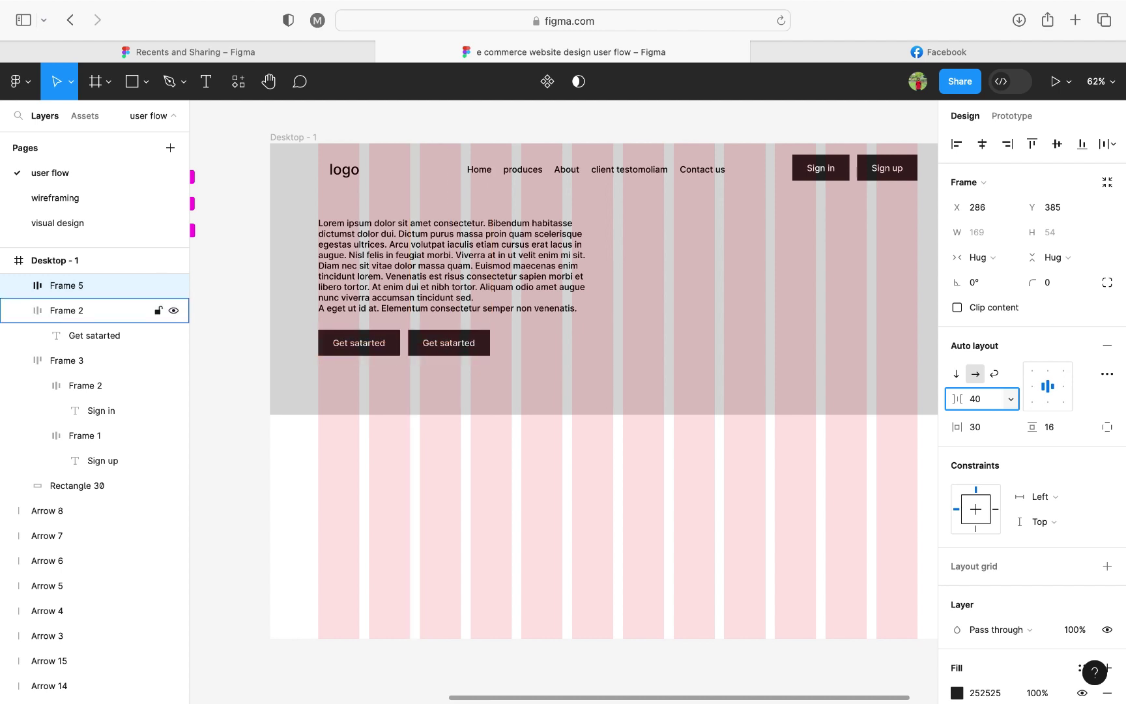
Step: Change the label of the second button below the paragraph to Learn more
double_click(455, 343)
double_click(456, 344)
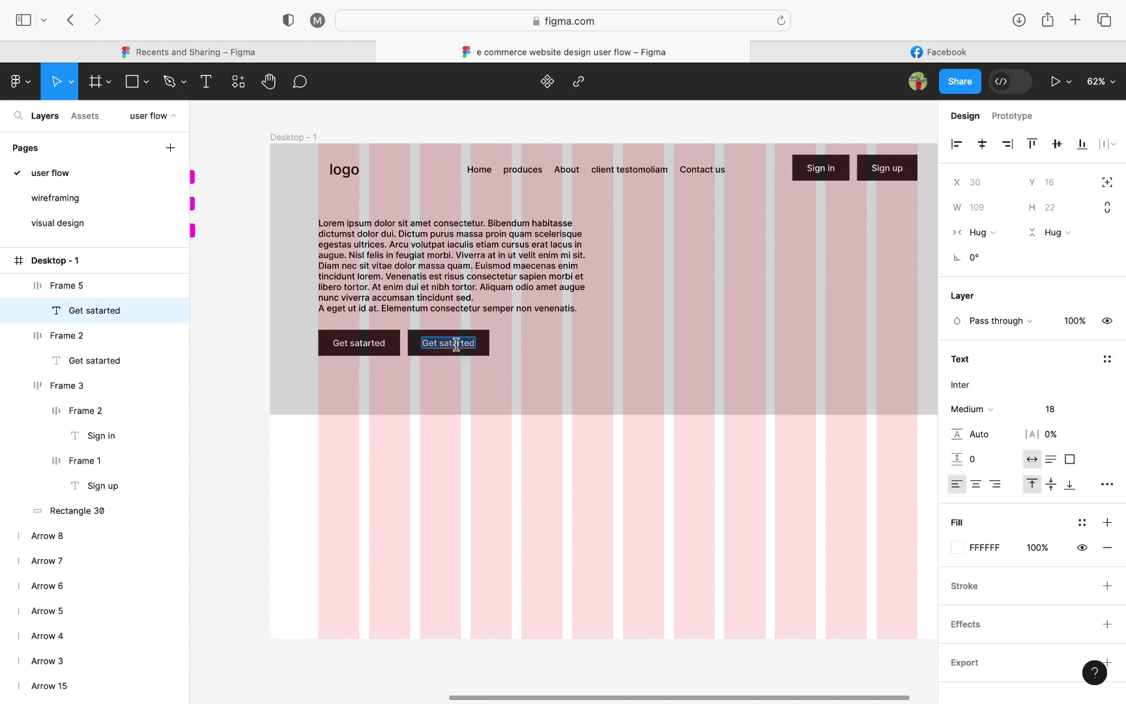
type("Learn")
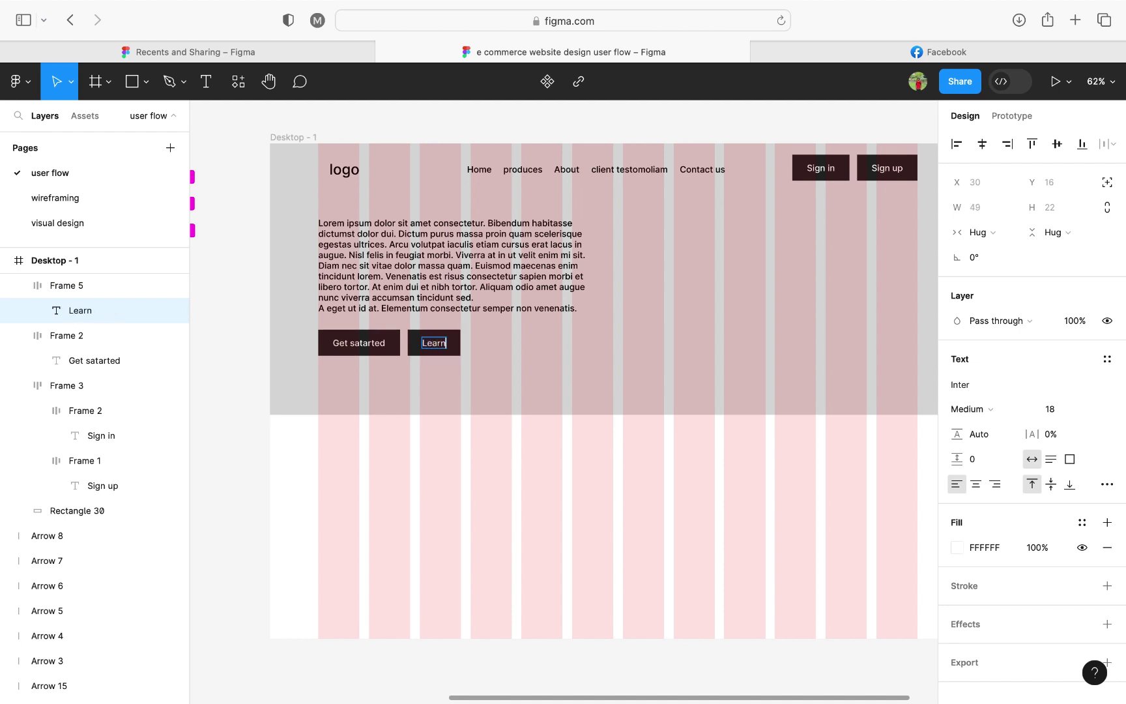
type(" more")
key("Escape")
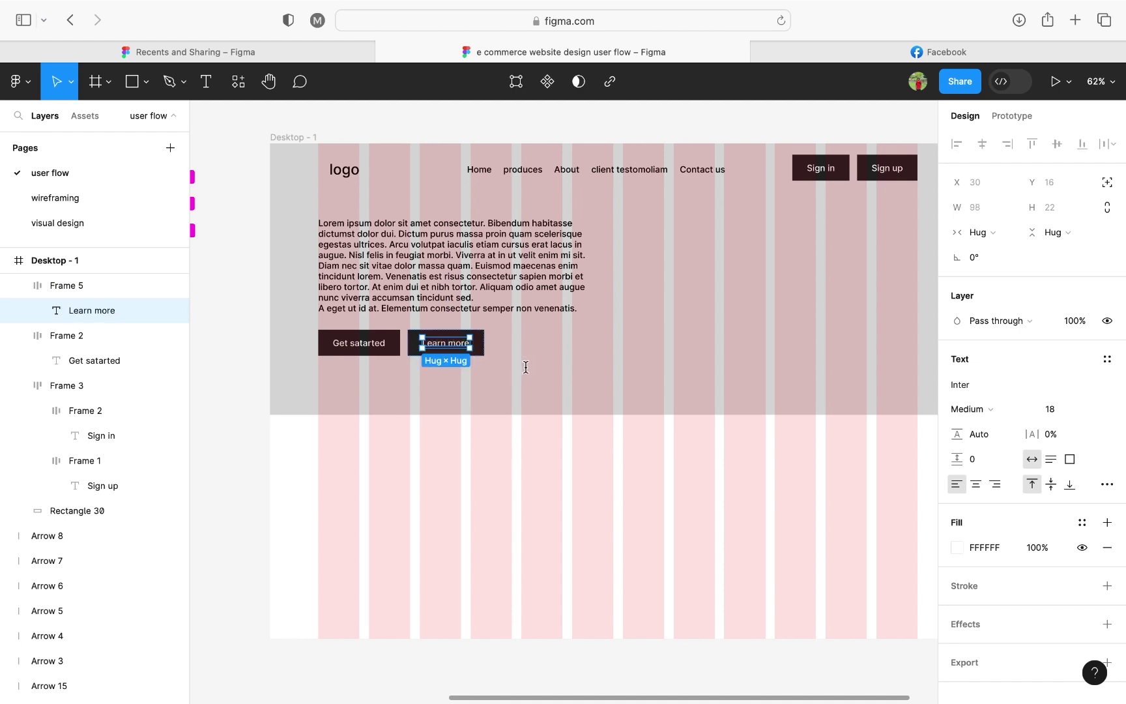
Step: Extend the Desktop - 1 frame's bottom edge downward to make room for content below the hero rectangle
scroll(526, 367, "down", 5)
left_click(331, 397)
scroll(555, 490, "down", 3)
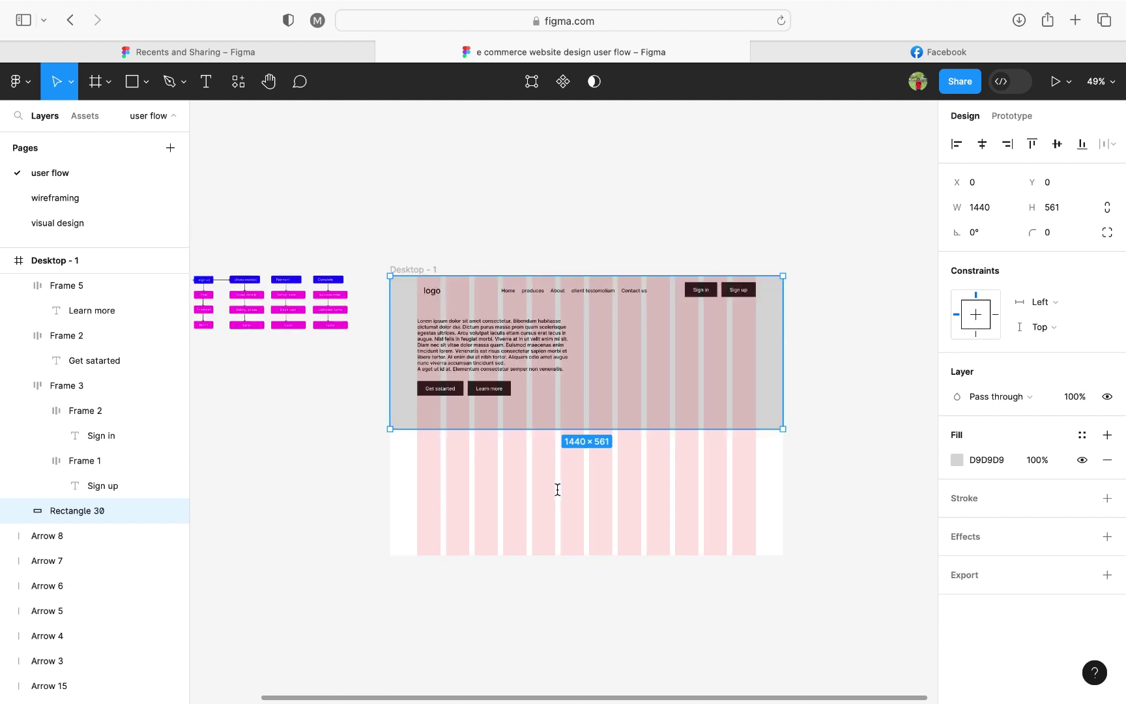
left_click(545, 496)
left_click_drag(545, 499, 547, 660)
left_click(801, 521)
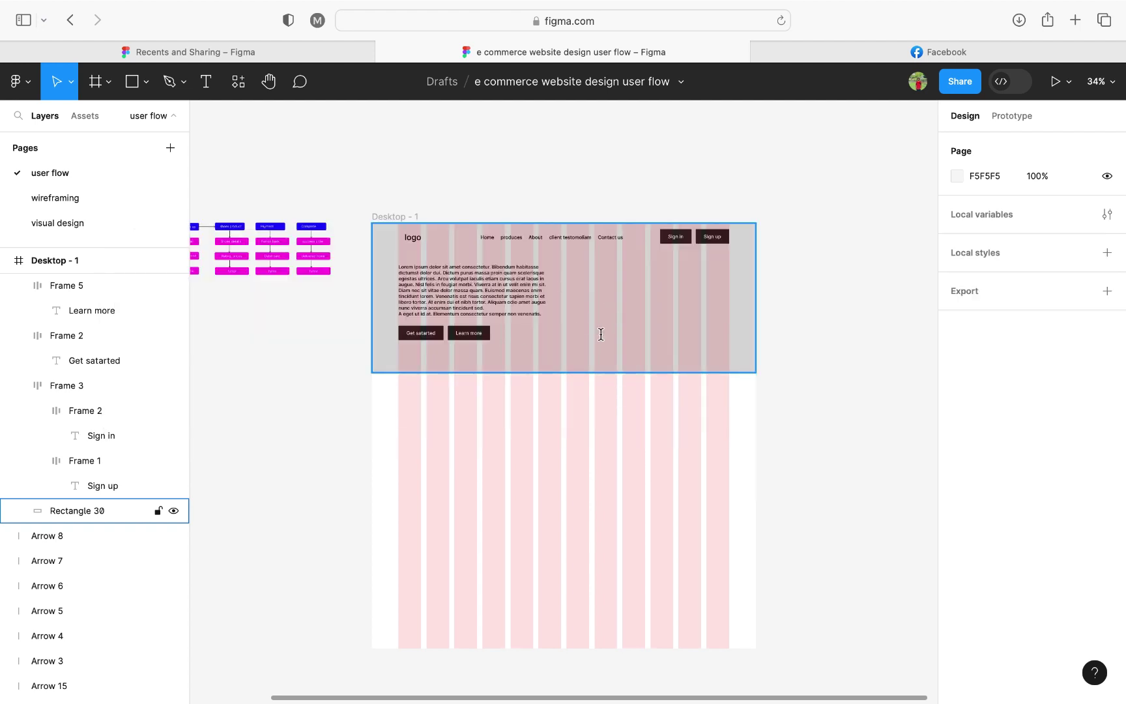
scroll(564, 317, "up", 3)
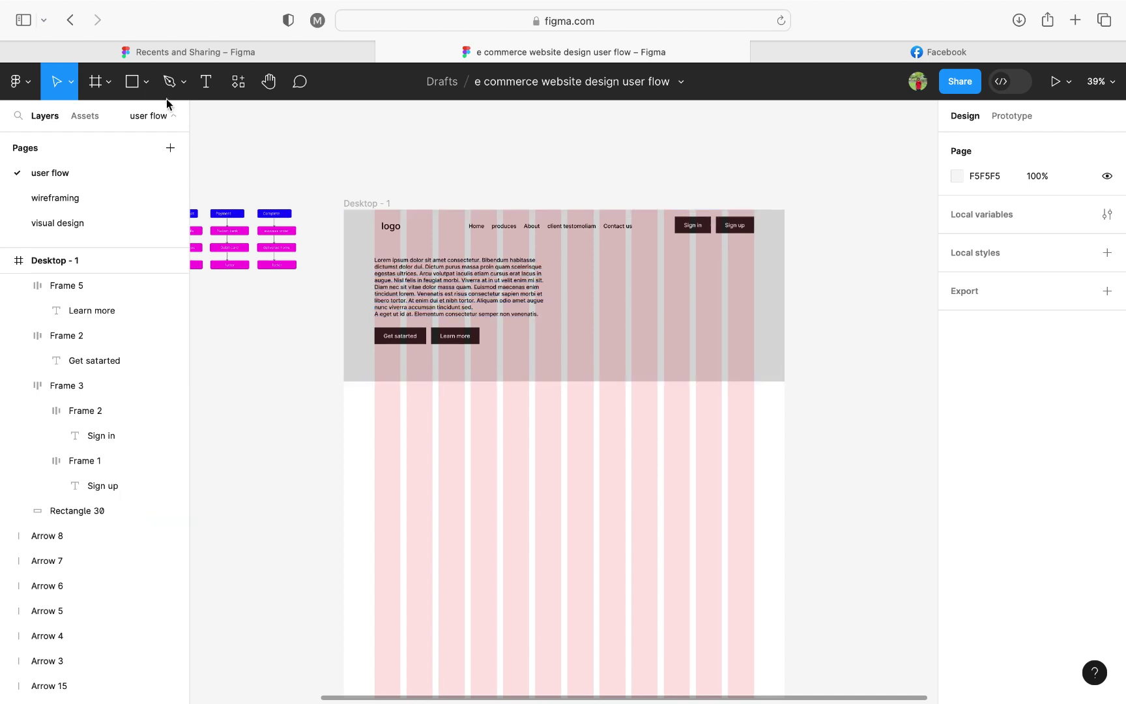
scroll(639, 411, "down", 2)
scroll(639, 410, "right", 2)
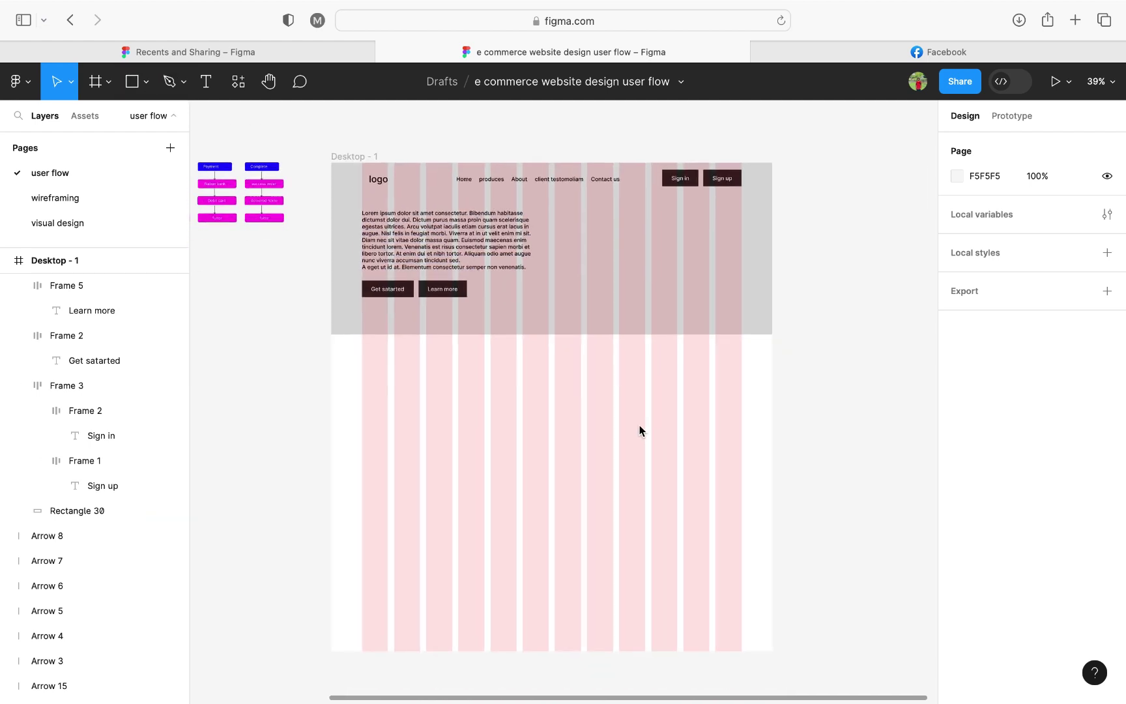
scroll(639, 425, "down", 2)
scroll(639, 424, "left", 1)
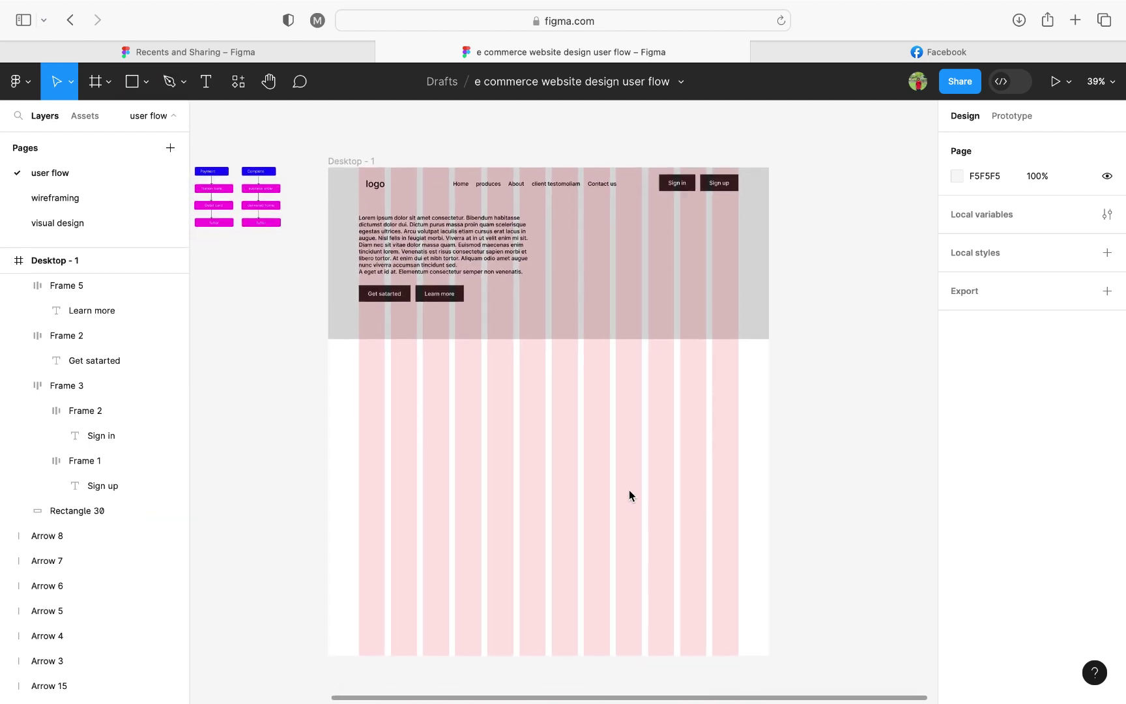
Step: Draw a square of about 358 by 358 in the hero section, below the Sign in and Sign up buttons
left_click(145, 93)
left_click(118, 119)
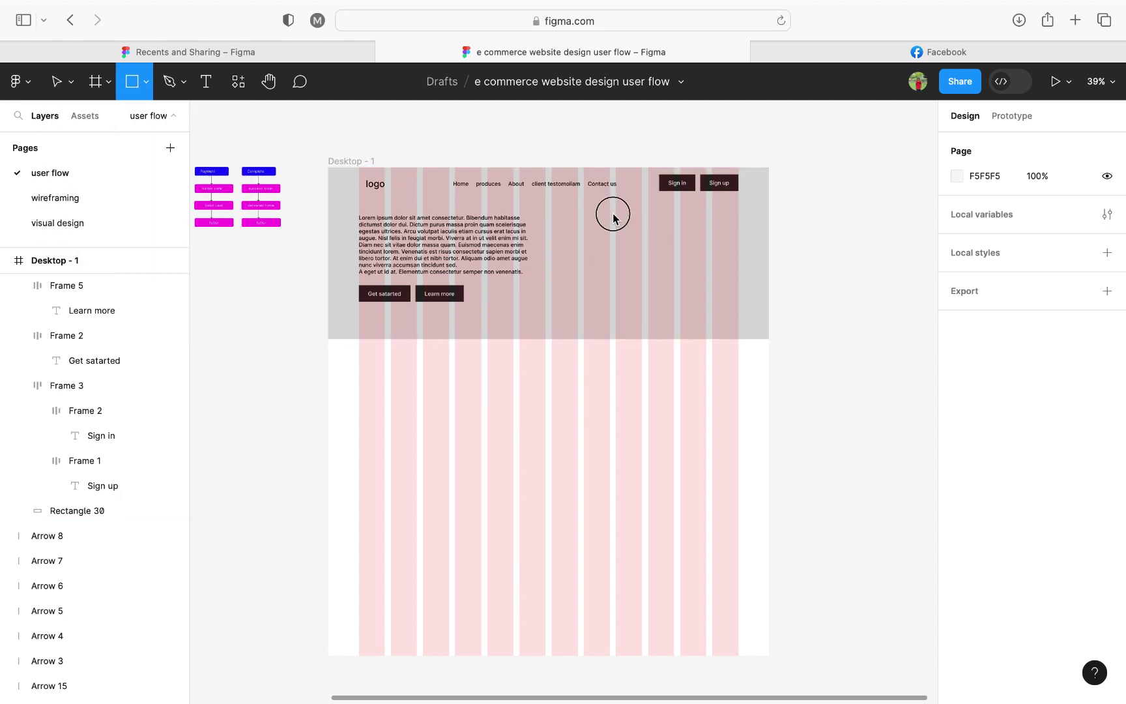
mouse_move(610, 214)
left_mouse_down()
mouse_move(719, 297)
mouse_move(691, 264)
left_mouse_up()
scroll(719, 297, "up", 5)
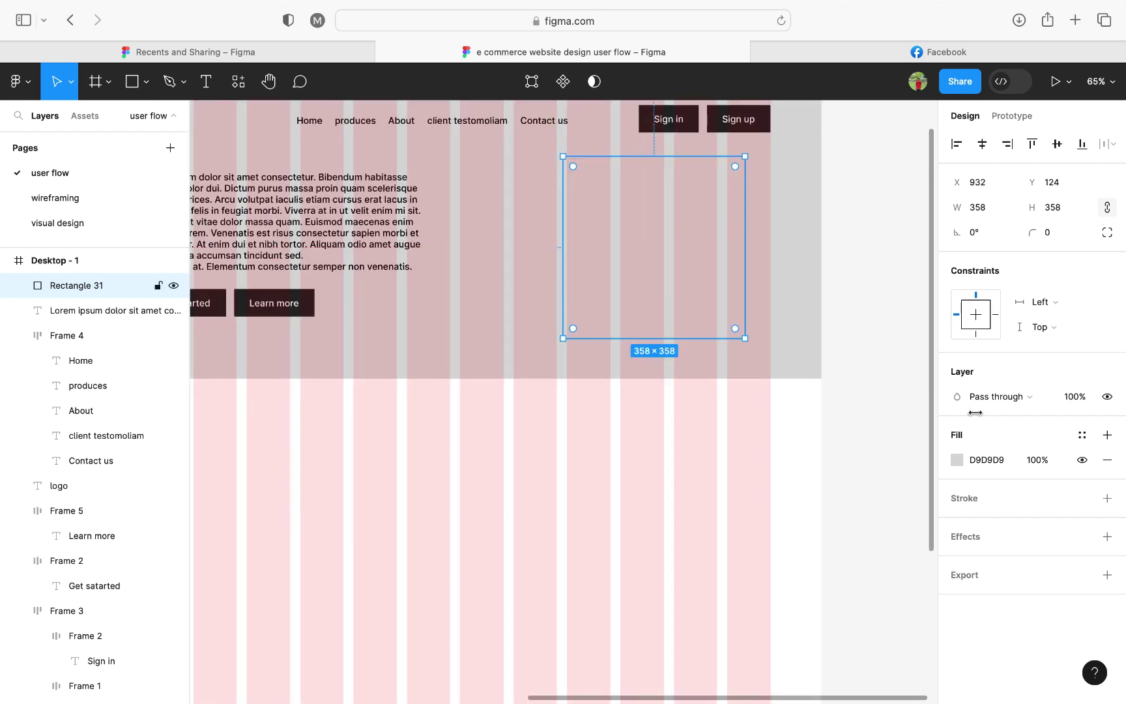
Step: Set the fill colour of the new hero square to 222222
left_click(986, 464)
type("2C1A1F")
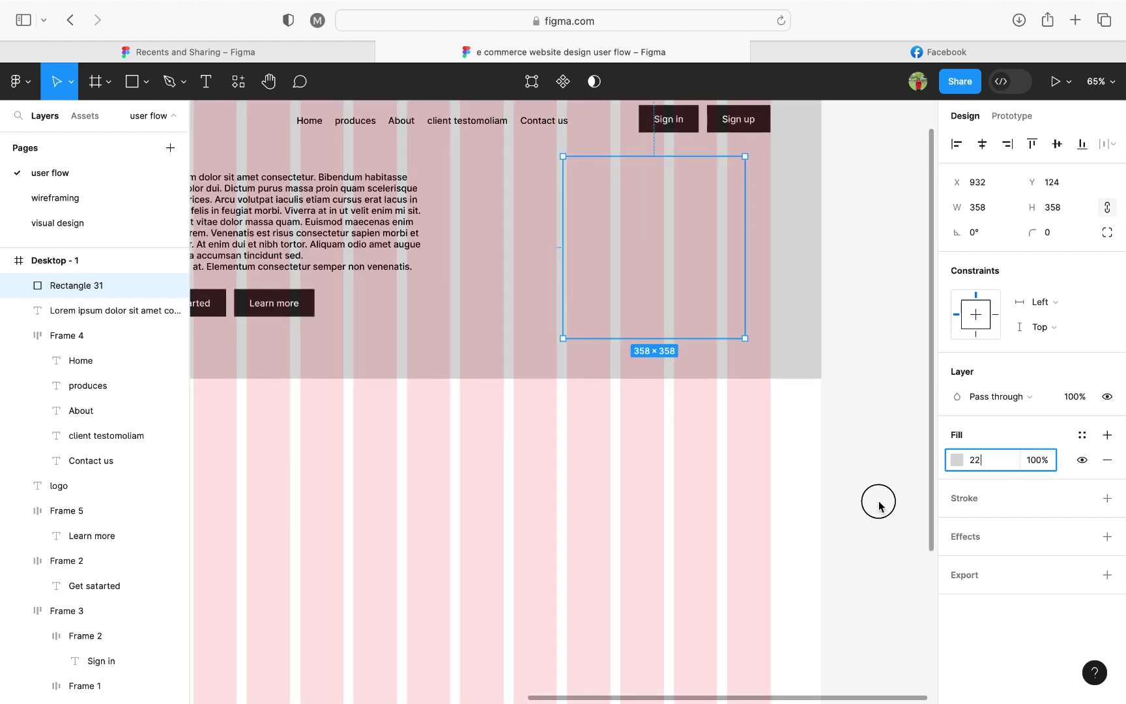
left_click(627, 378)
scroll(626, 377, "down", 3)
left_click(644, 305)
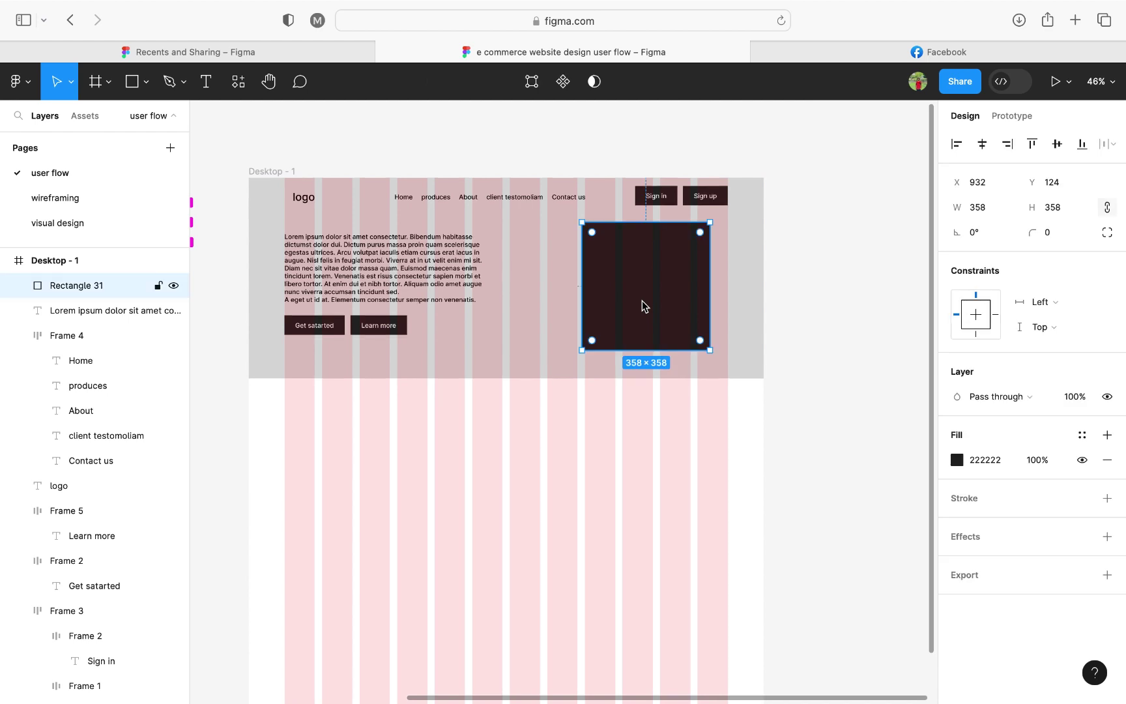
Step: Reshape the dark square to about 447 by 334 and line up its right edge with the last grid column
scroll(660, 306, "up", 3)
left_click_drag(660, 307, 660, 309)
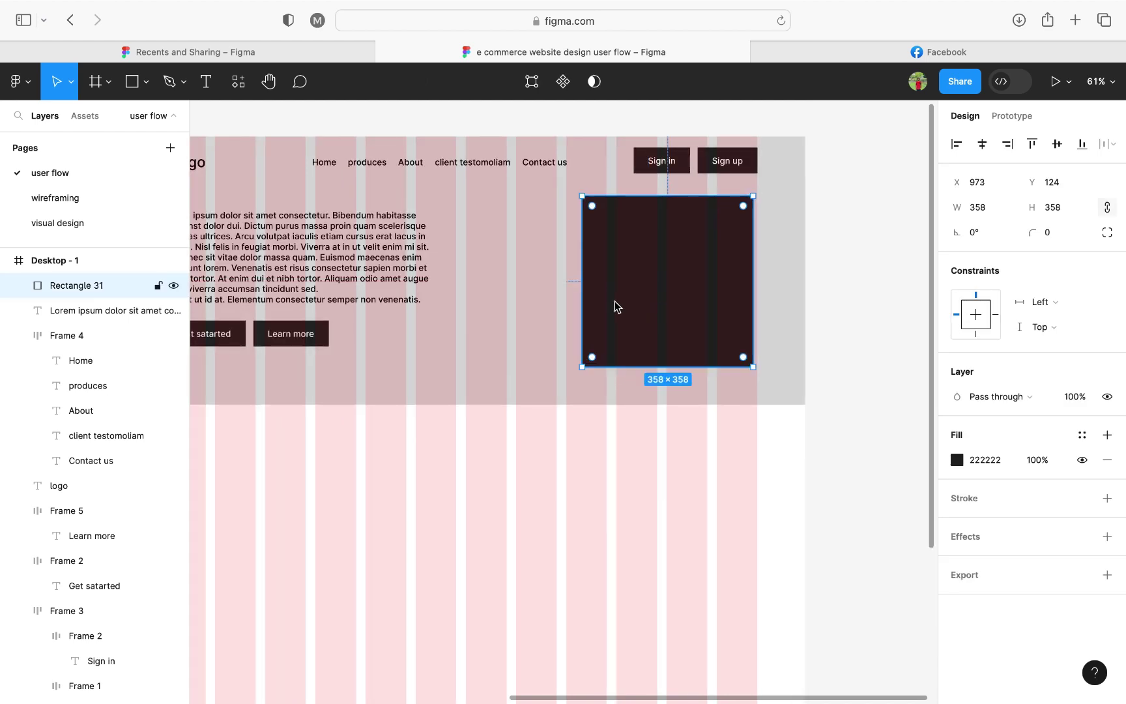
left_click_drag(584, 307, 649, 311)
scroll(648, 312, "down", 3)
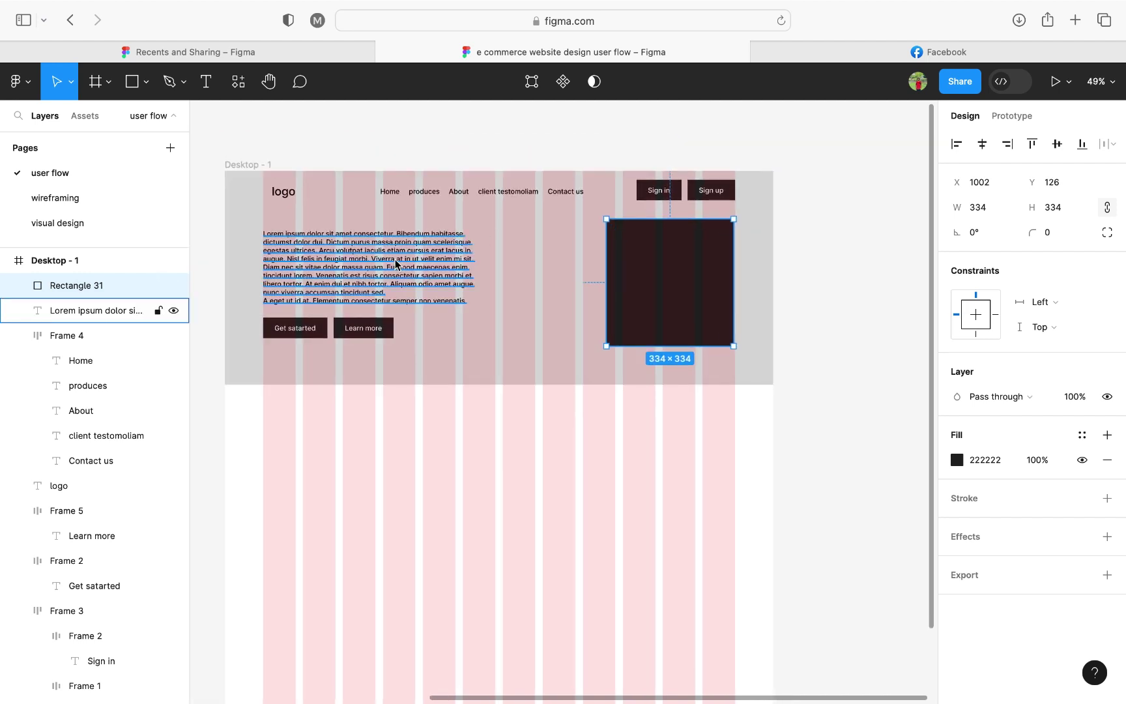
left_click(855, 432)
scroll(856, 427, "down", 3)
left_click(681, 345)
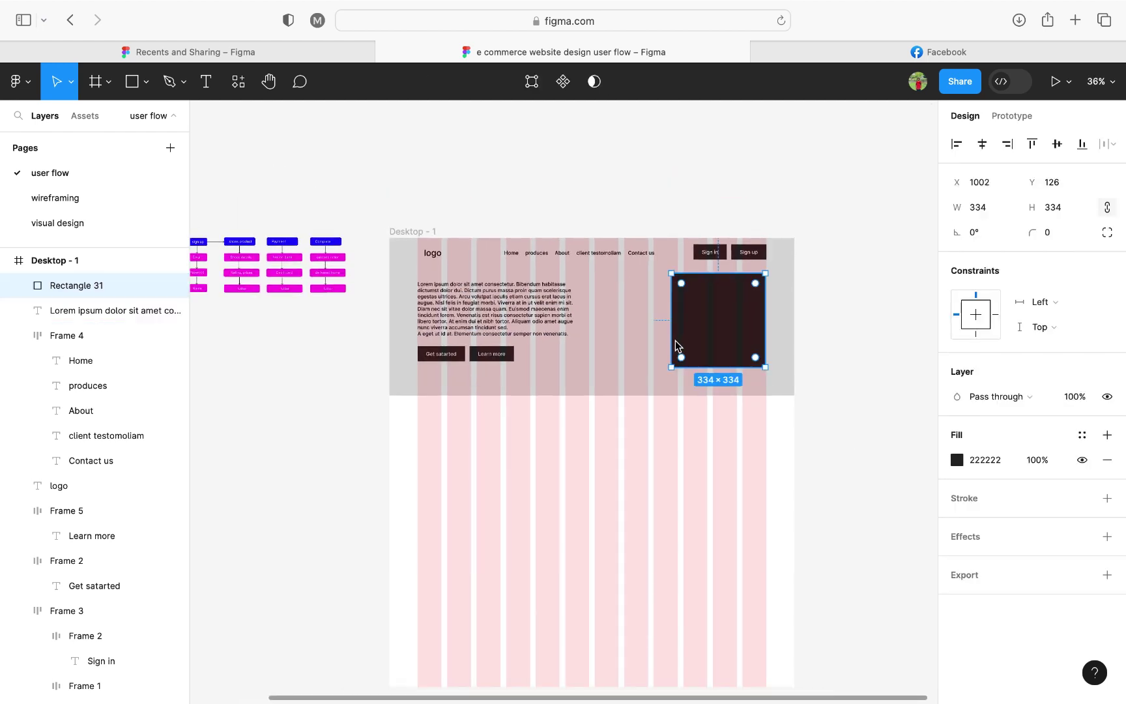
left_click_drag(674, 346, 699, 363)
left_click(682, 350)
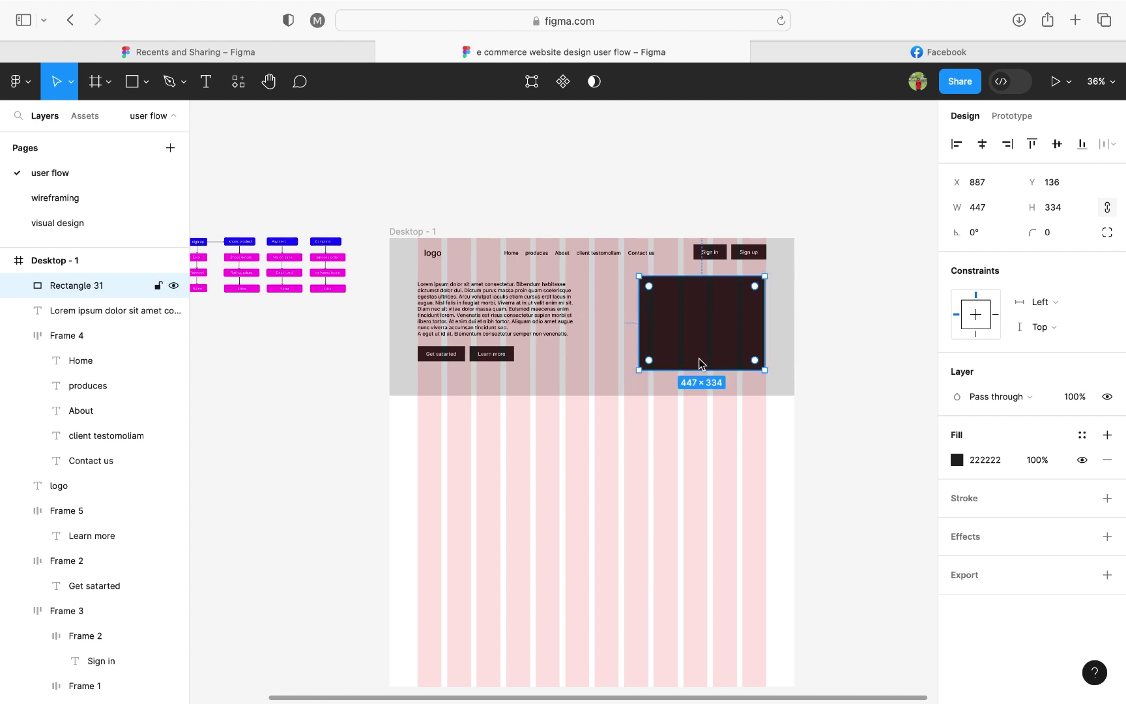
Step: Extend the grey hero background to a height of about 628 and enlarge the dark rectangle to about 539 by 403
left_click(671, 393)
left_click_drag(648, 395, 651, 414)
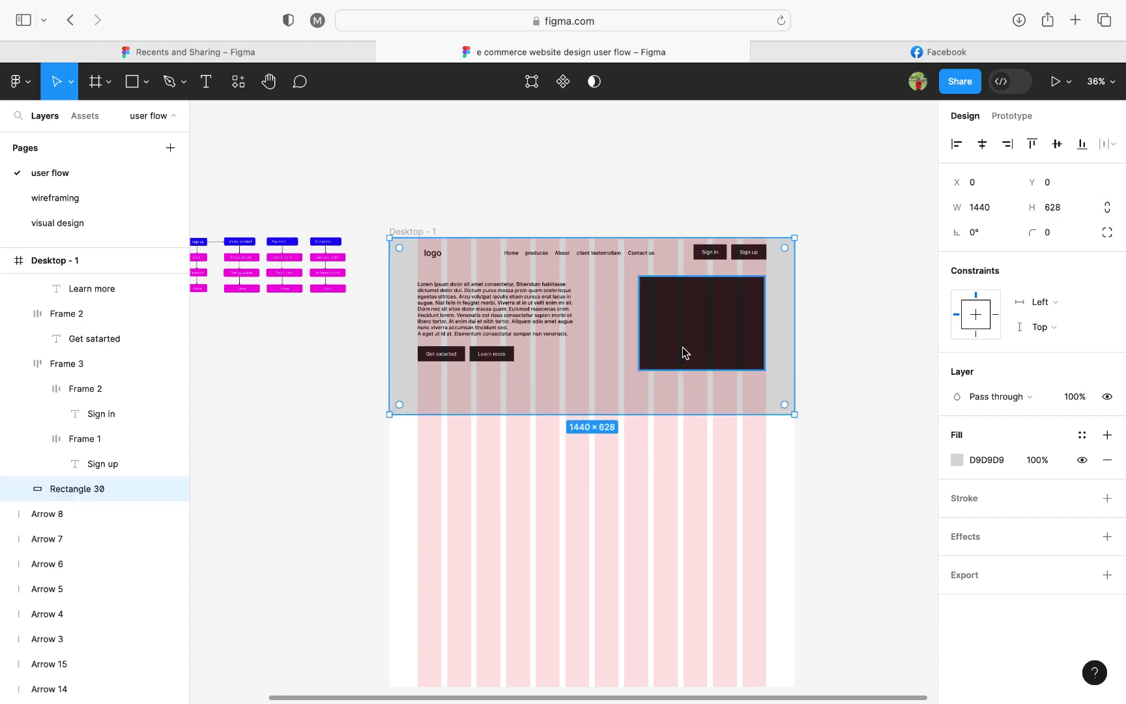
left_click(682, 353)
left_click_drag(679, 369, 708, 345)
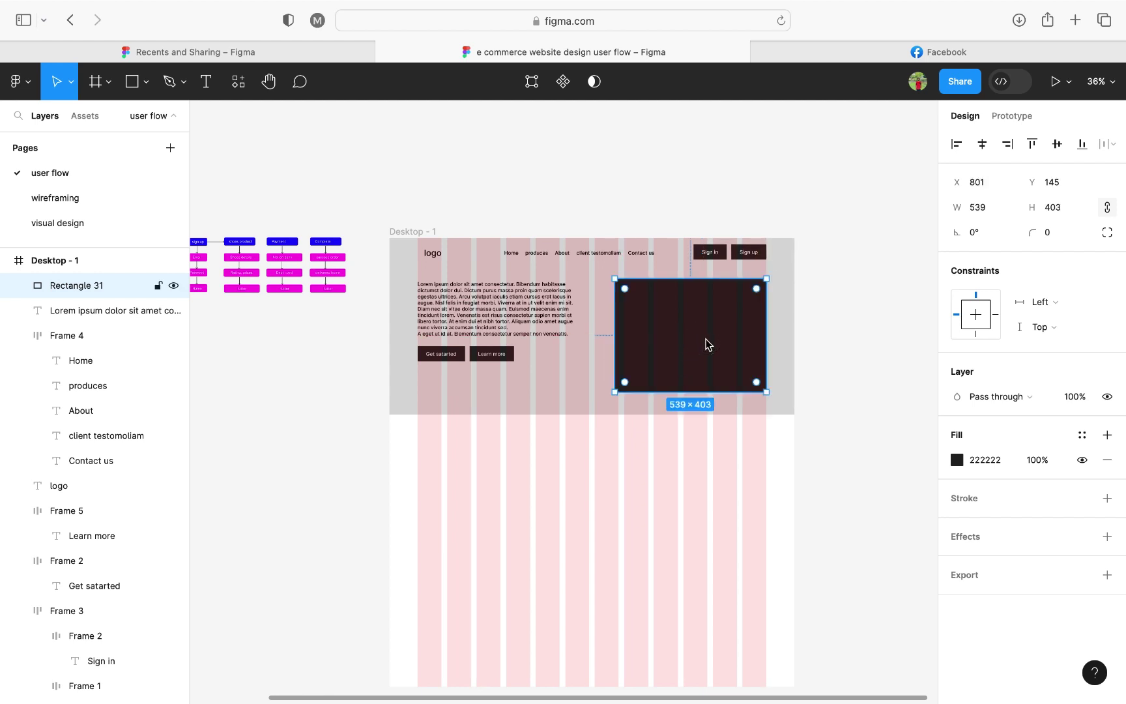
left_click(853, 346)
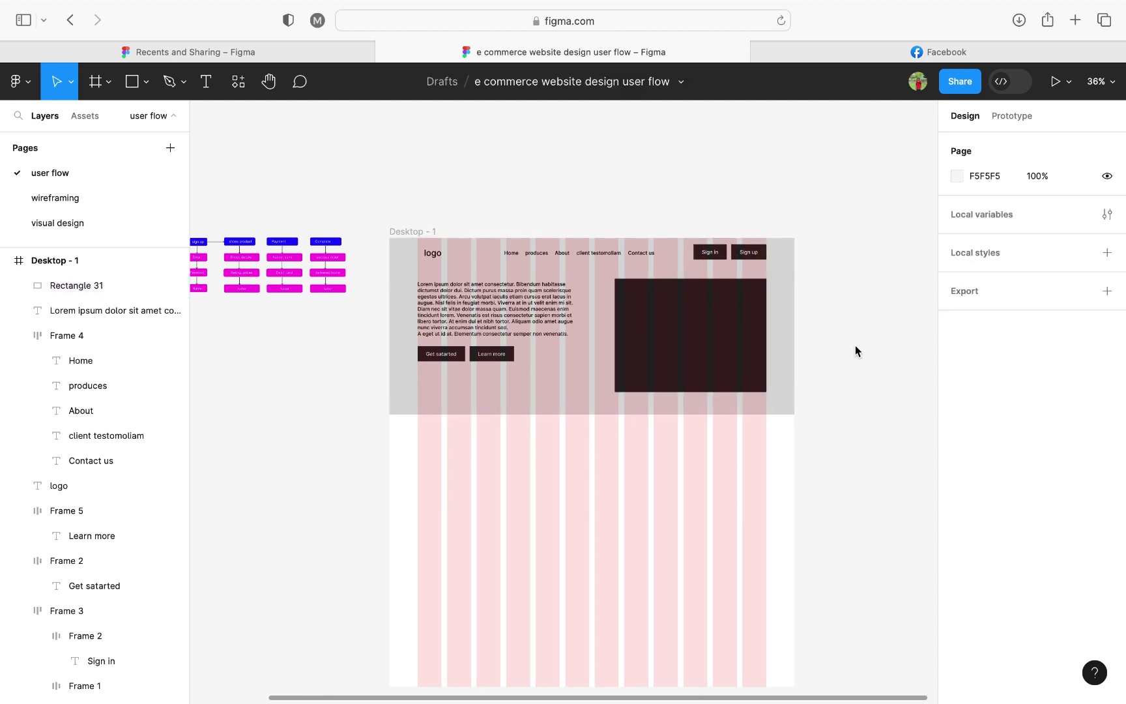
Step: Run the Iconify plugin and search its icons for "image"
scroll(855, 345, "right", 3)
right_click(855, 345)
mouse_move(891, 452)
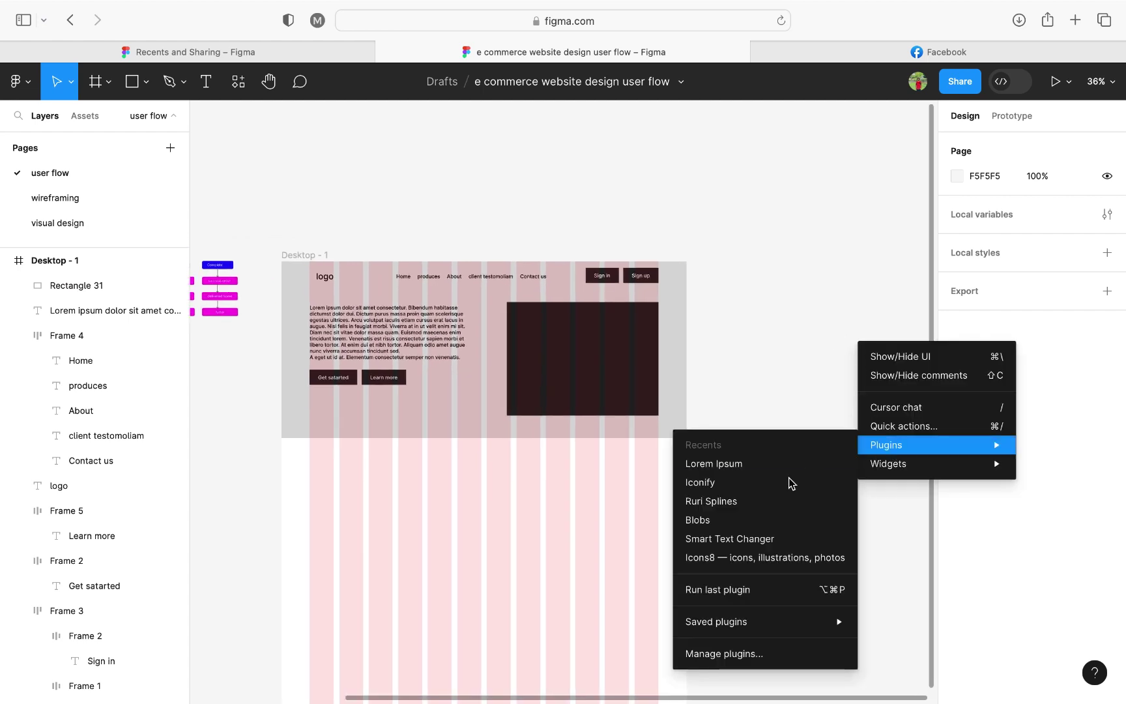
left_click(788, 482)
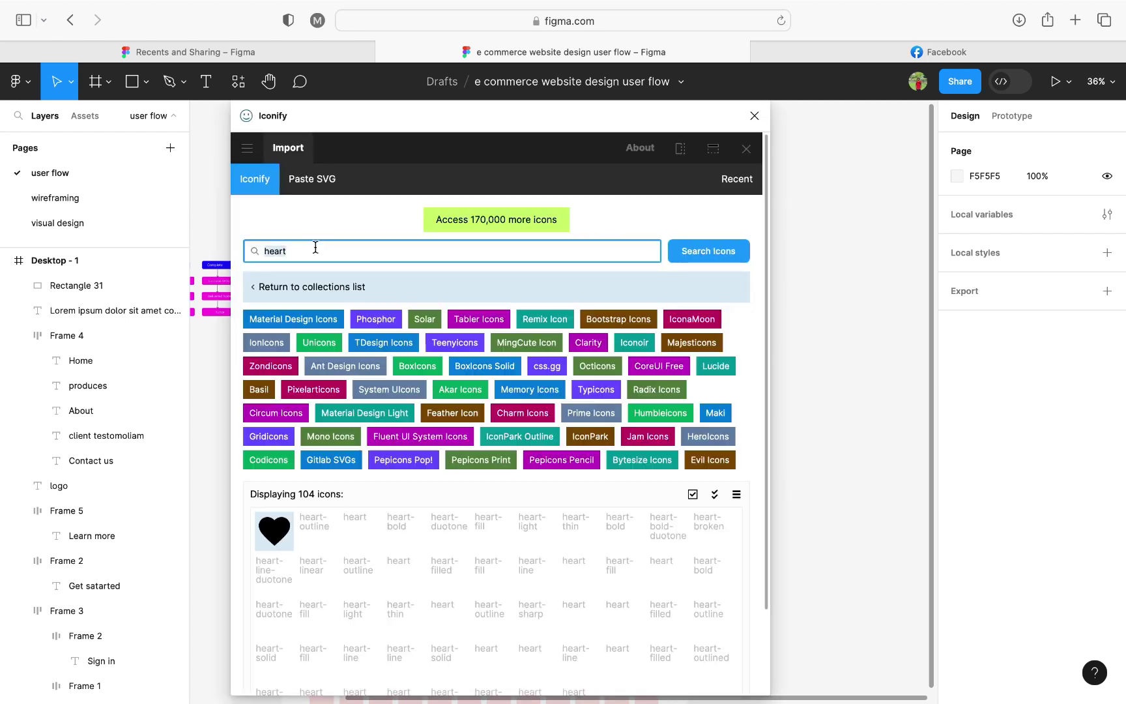
type("image")
key("Return")
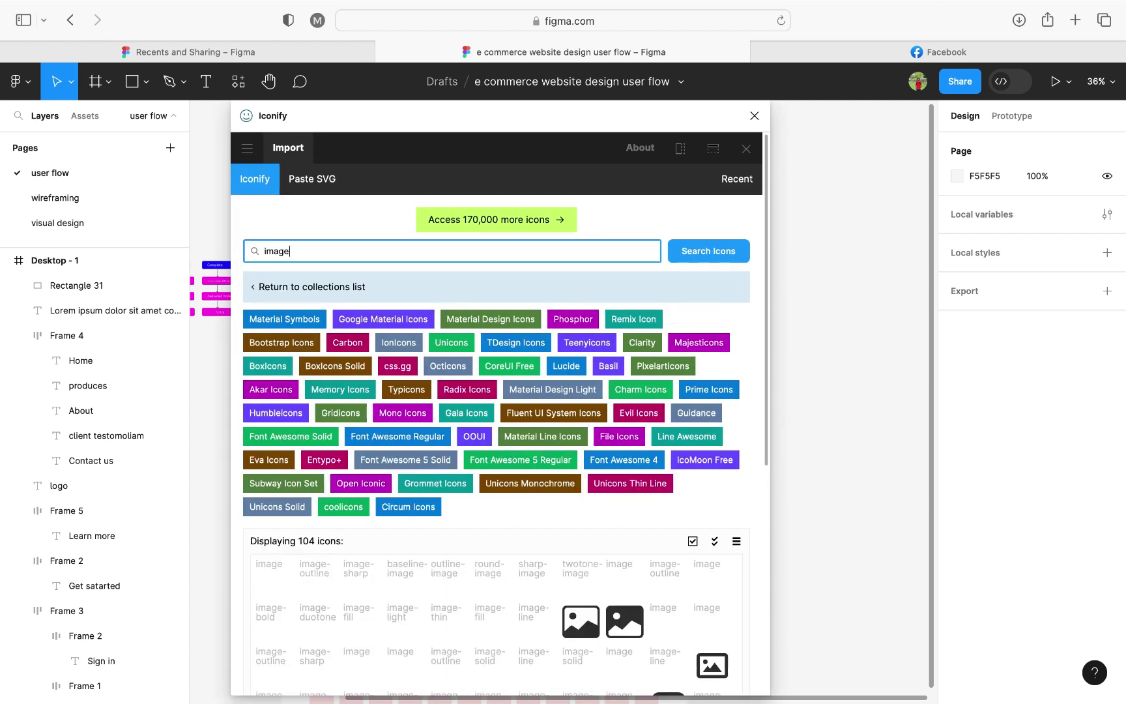
Step: Import the ic:round-image icon from the Google Material Icons set and close the plugin
scroll(460, 578, "down", 1)
scroll(461, 578, "down", 1)
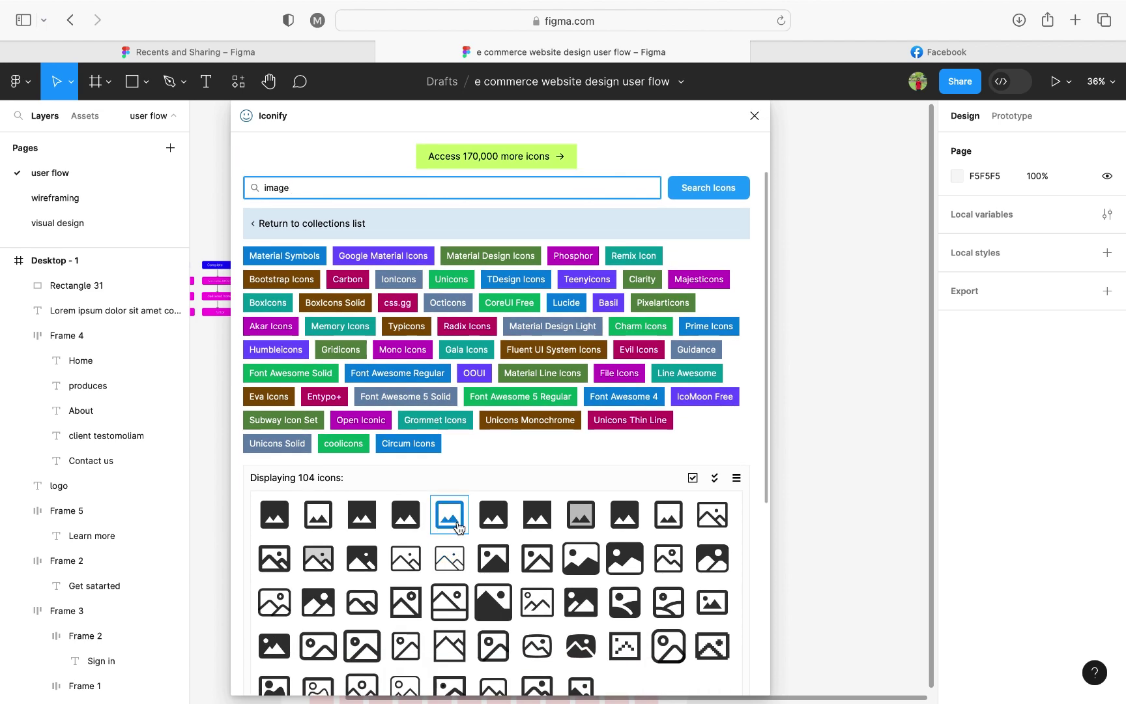
left_click(493, 515)
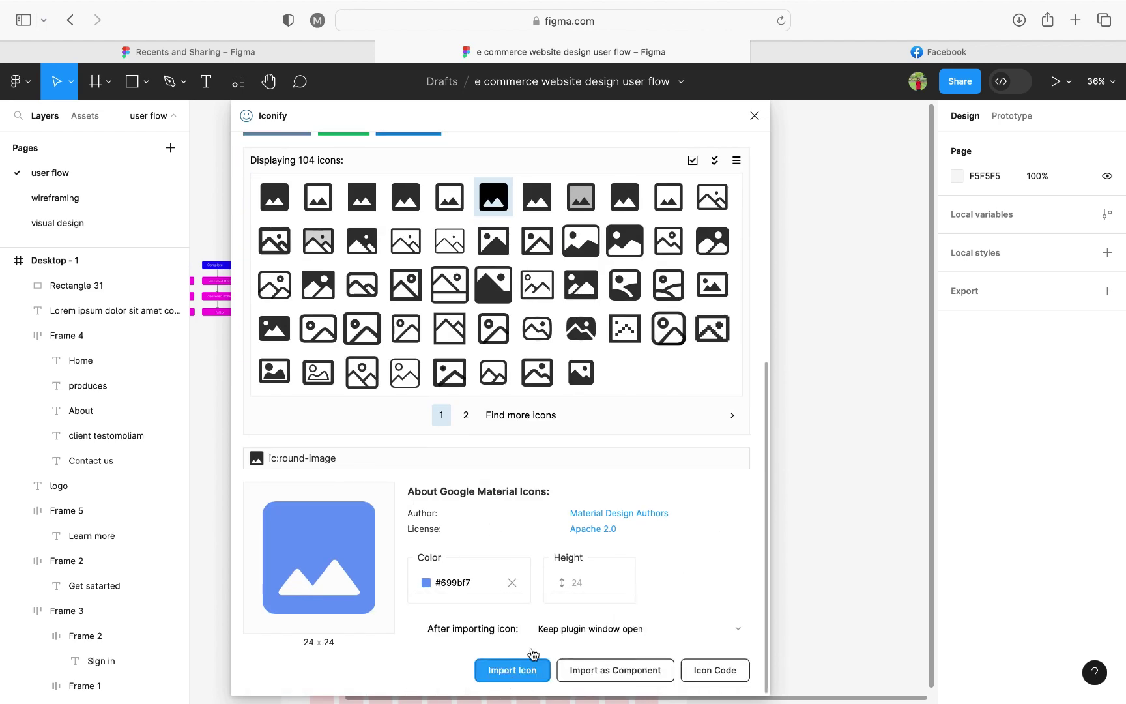
left_click(754, 116)
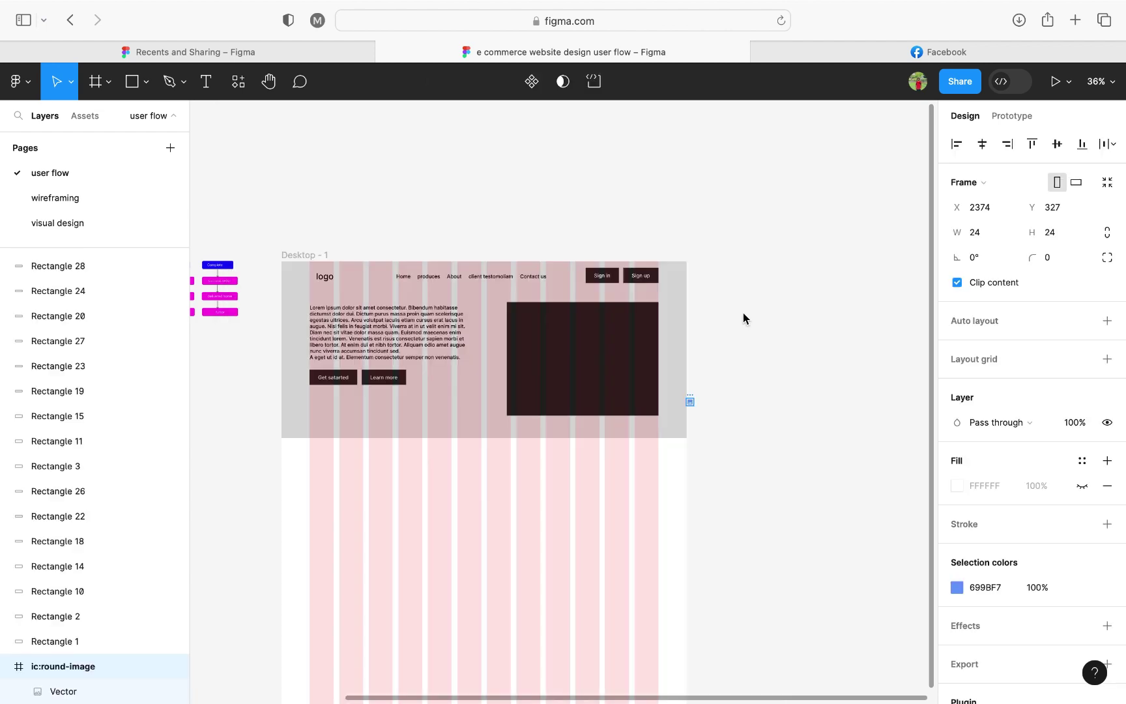
Step: Group the imported image icon and place it on the dark hero rectangle at about X 1099, Y 398
scroll(703, 417, "up", 3)
key("super+g")
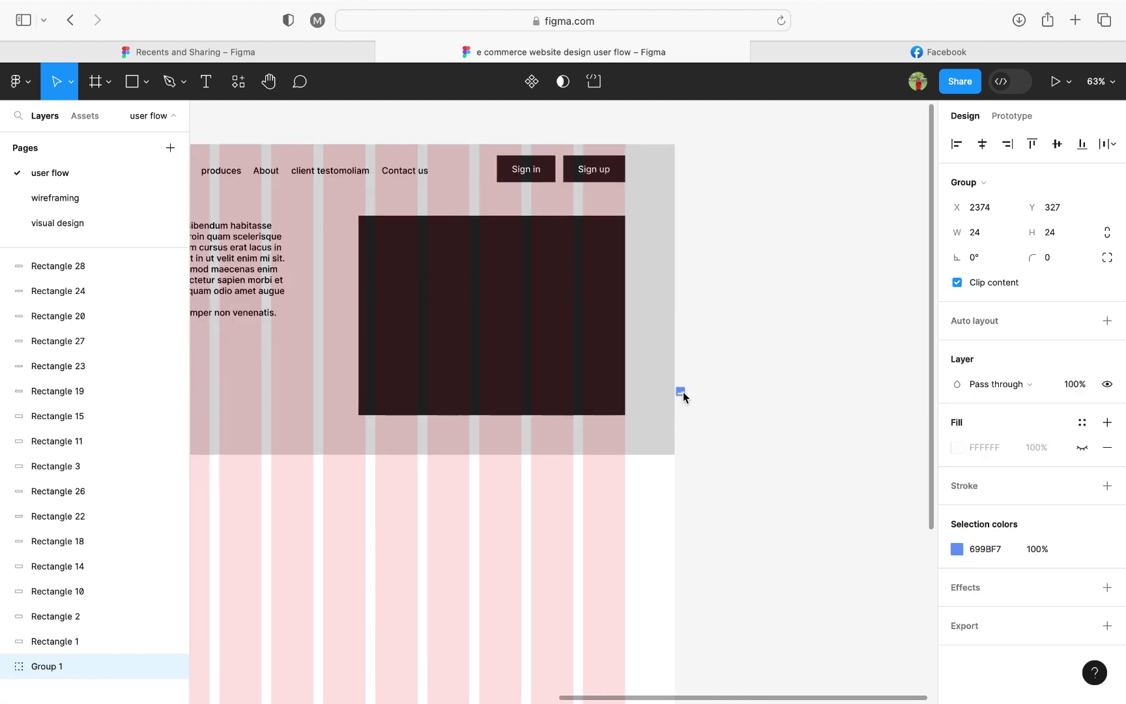
left_click_drag(680, 391, 515, 320)
Step: Set the icon group's height to 40 and then enlarge it to 200, keeping the proportions locked
left_click(1051, 234)
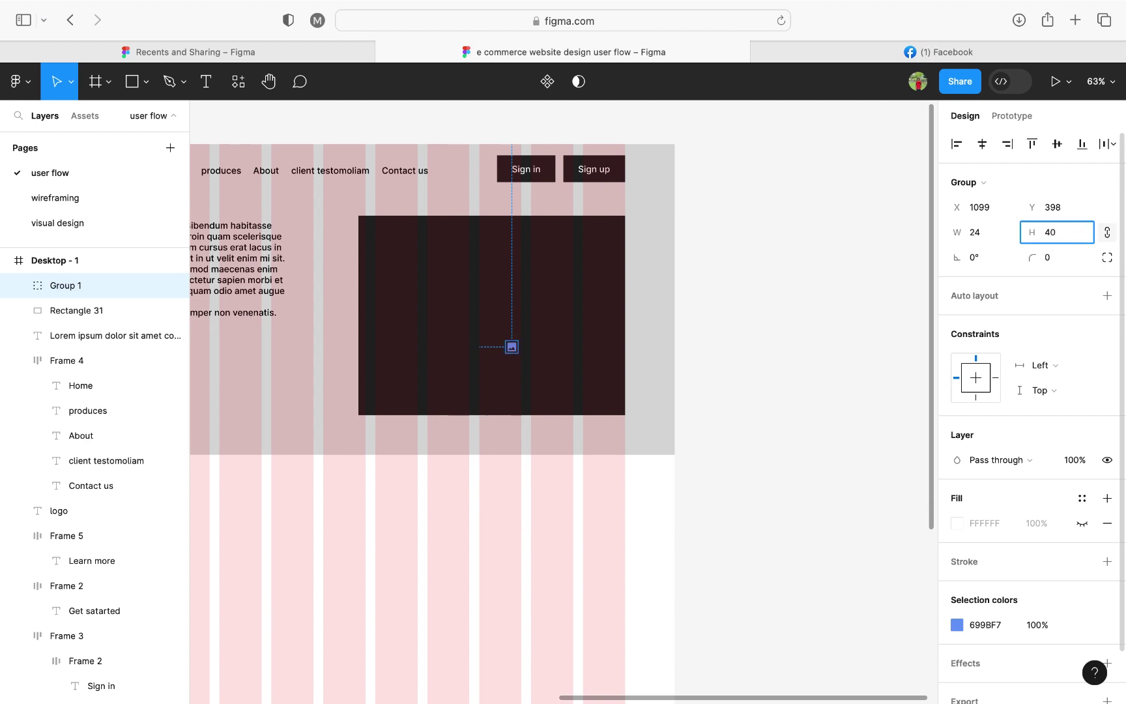
left_click(777, 392)
scroll(778, 392, "down", 2)
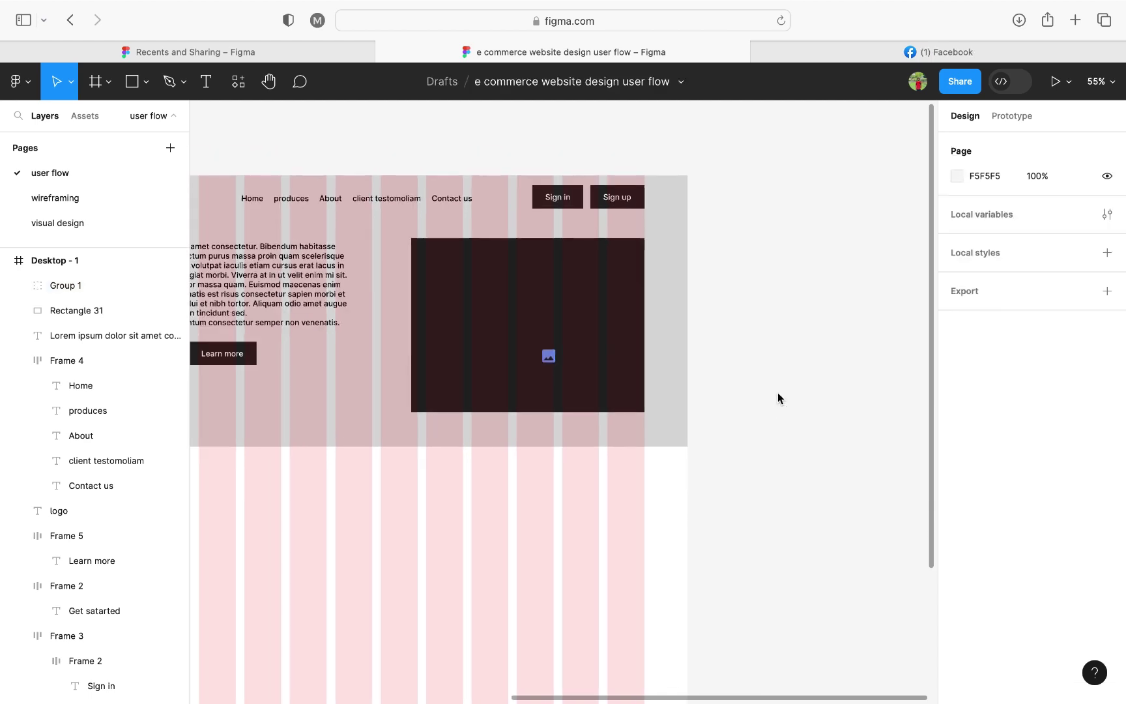
key("ctrl+z")
left_click(1062, 235)
type("200")
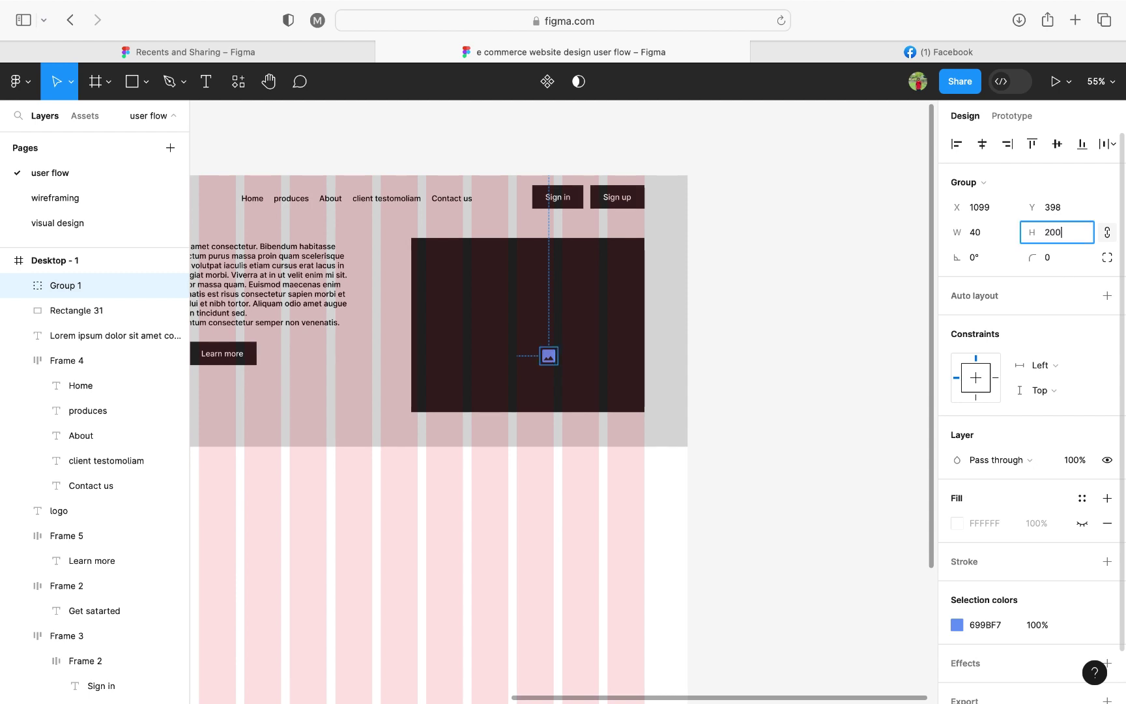
left_click(853, 385)
Step: Move the icon's vector out of its group onto the dark rectangle at about X 1019, Y 281, and fill it with FFFFFF
scroll(853, 384, "down", 3)
left_click(691, 390, "super")
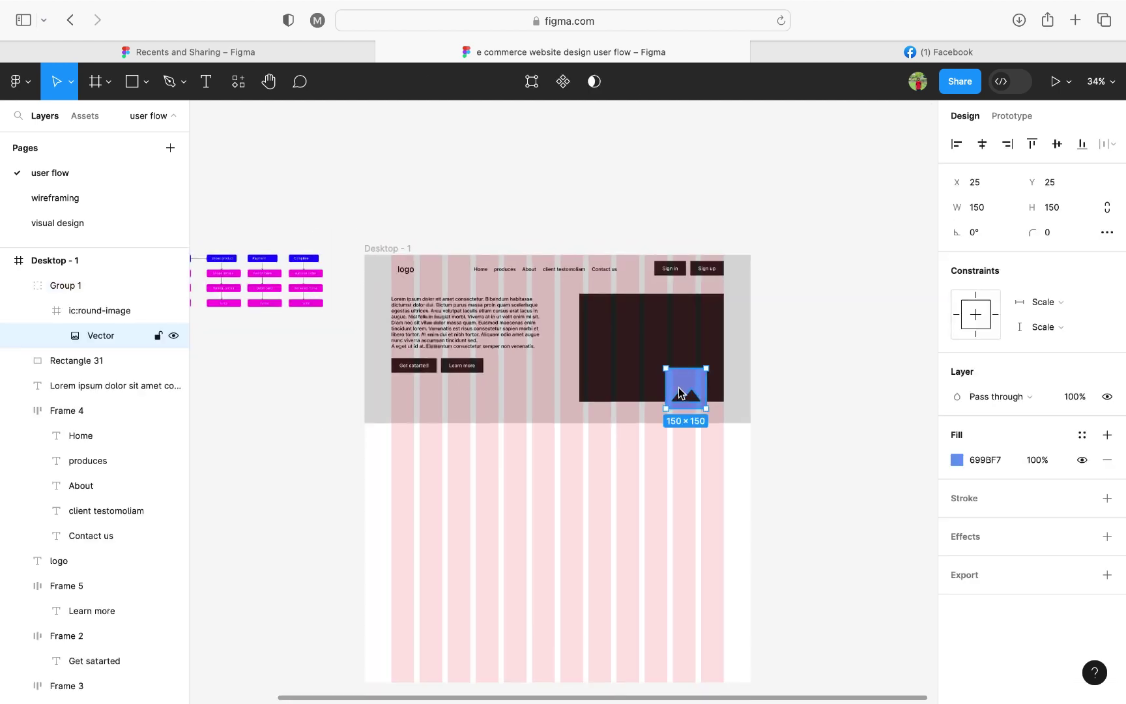
left_click_drag(666, 372, 638, 333)
left_click(990, 462)
type("ff")
left_click(831, 494)
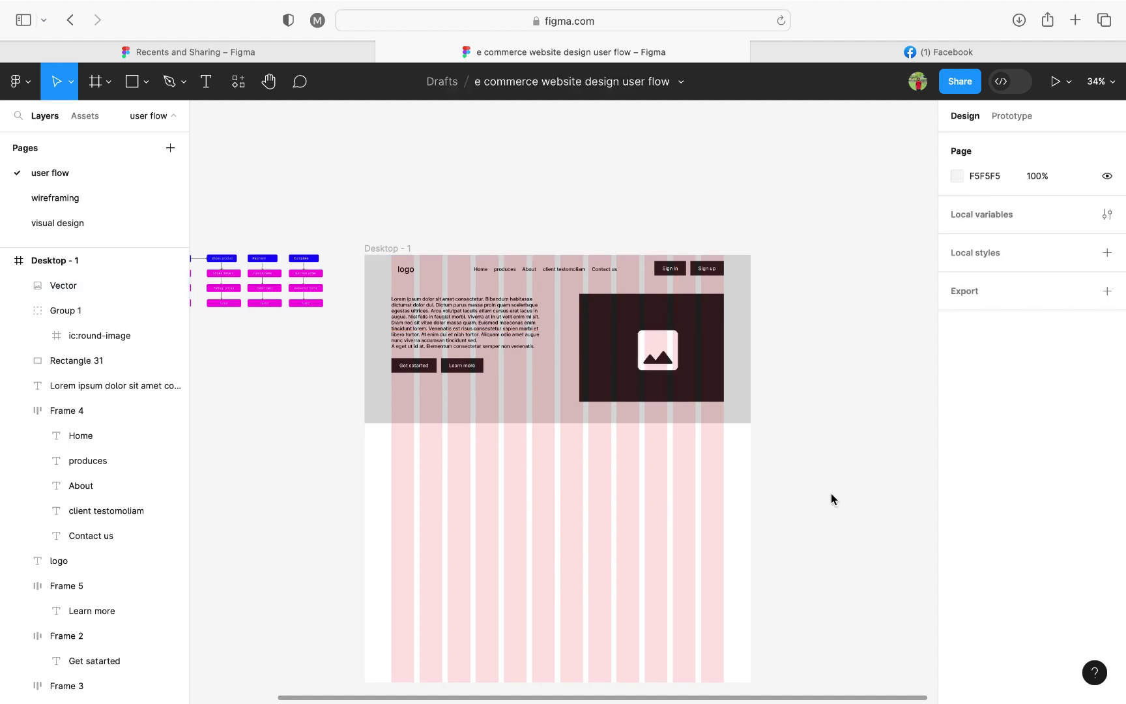
Step: Delete the leftover icon group that no longer contains the vector from the hero section
scroll(706, 387, "up", 3)
left_click(647, 344)
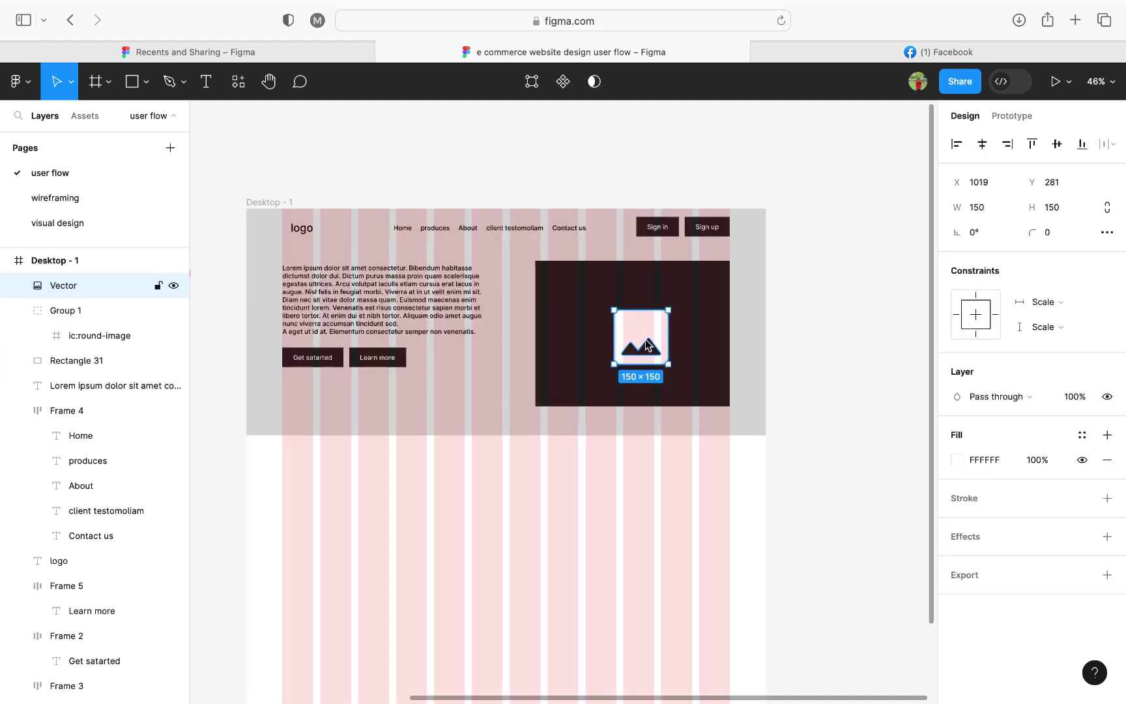
left_click(684, 389)
key("BackSpace")
Step: Move the white image icon to X 1000, Y 251 and group it with the dark rectangle behind it
left_click_drag(654, 350, 640, 339)
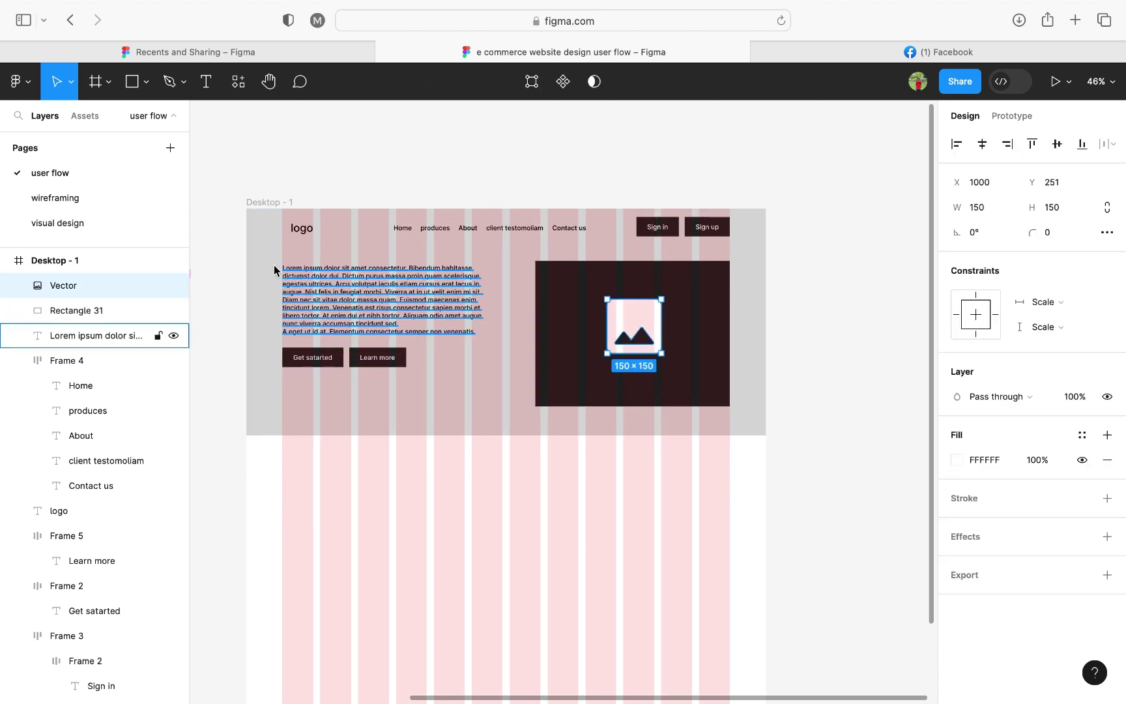
left_click(568, 293, "shift")
key("super+g")
left_click(407, 299, "shift")
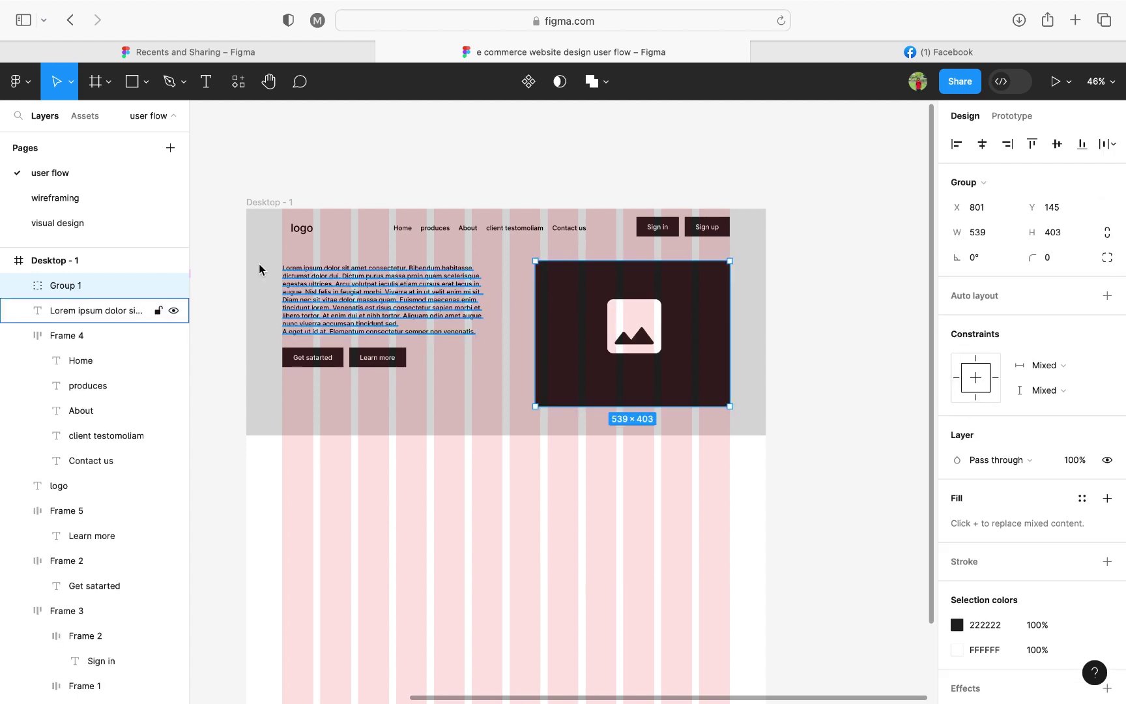
left_click(259, 264, "shift")
left_click(738, 420, "shift")
left_click(738, 420, "shift")
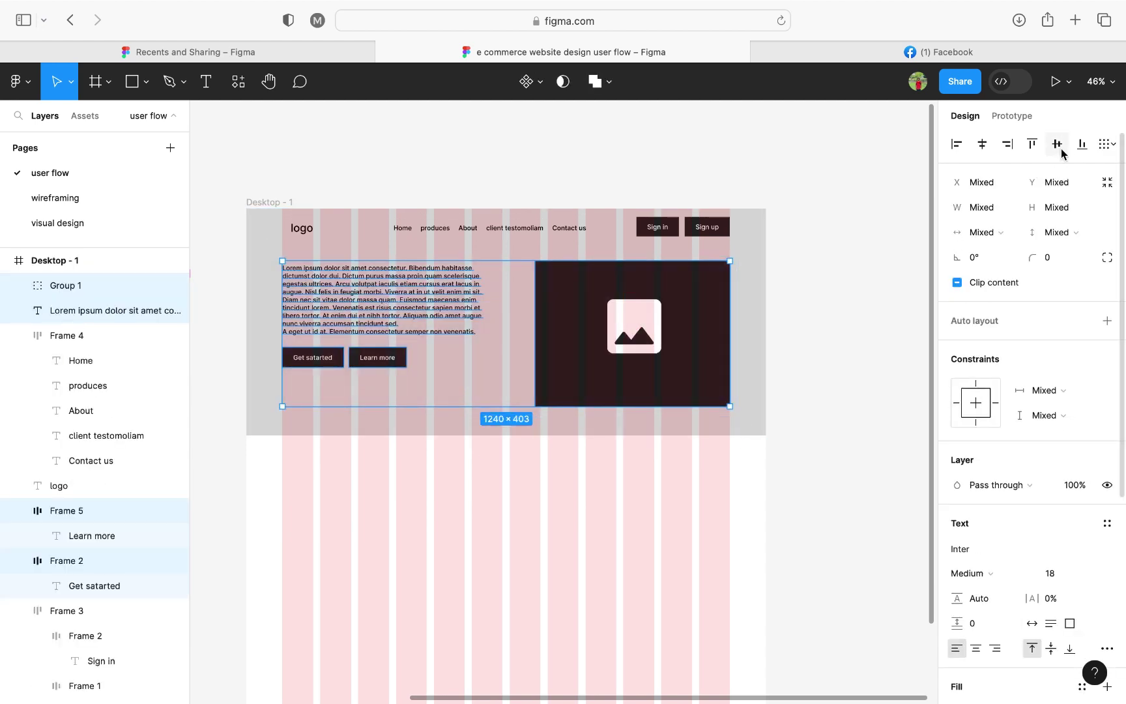
left_click(249, 374)
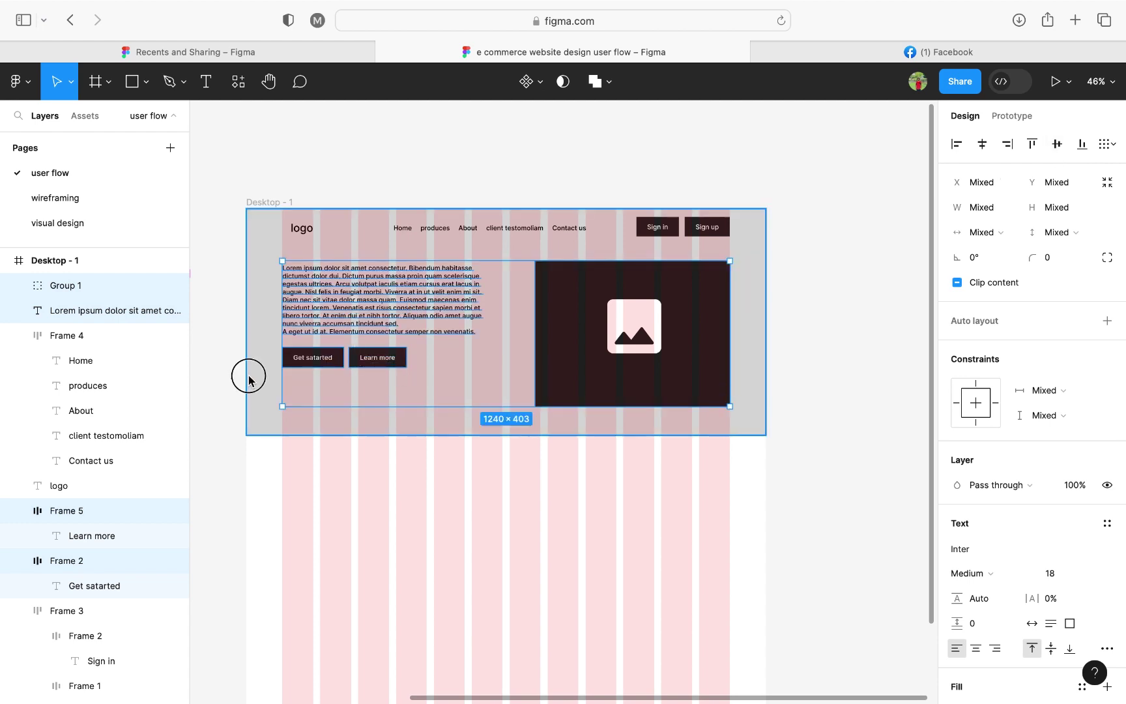
Step: Group the hero paragraph with its two buttons and align that group with the image group on their vertical centers
left_click_drag(280, 262, 443, 387)
key("super+g")
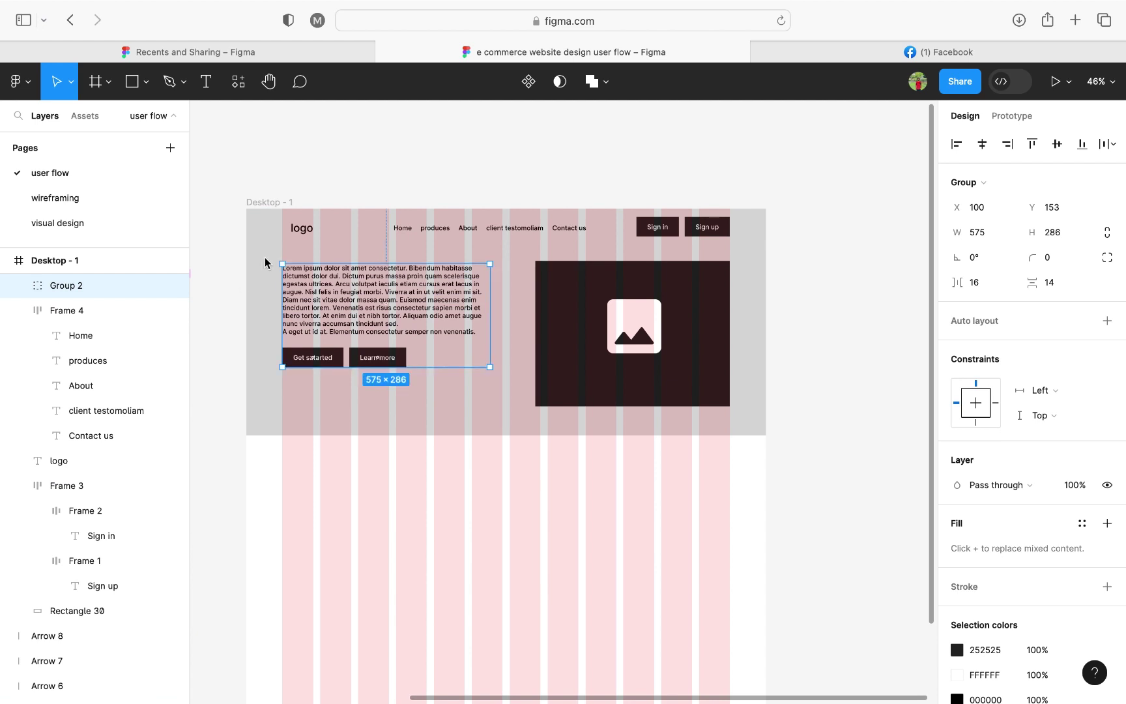
left_click_drag(265, 256, 761, 421)
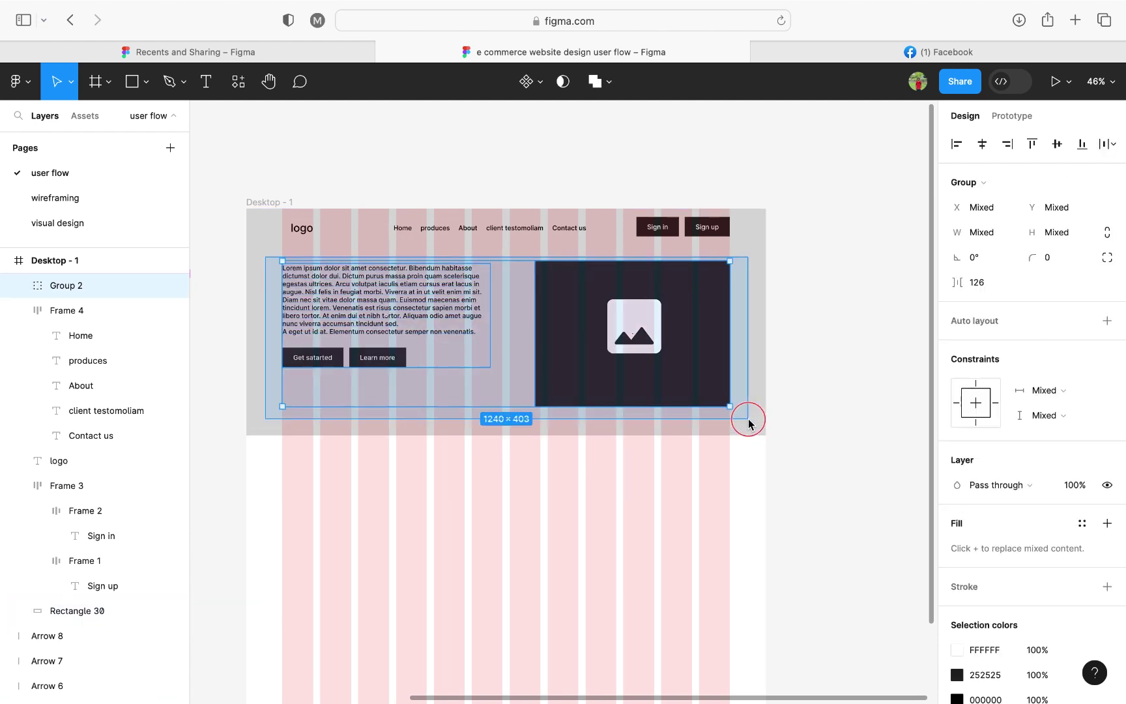
left_click(1062, 150)
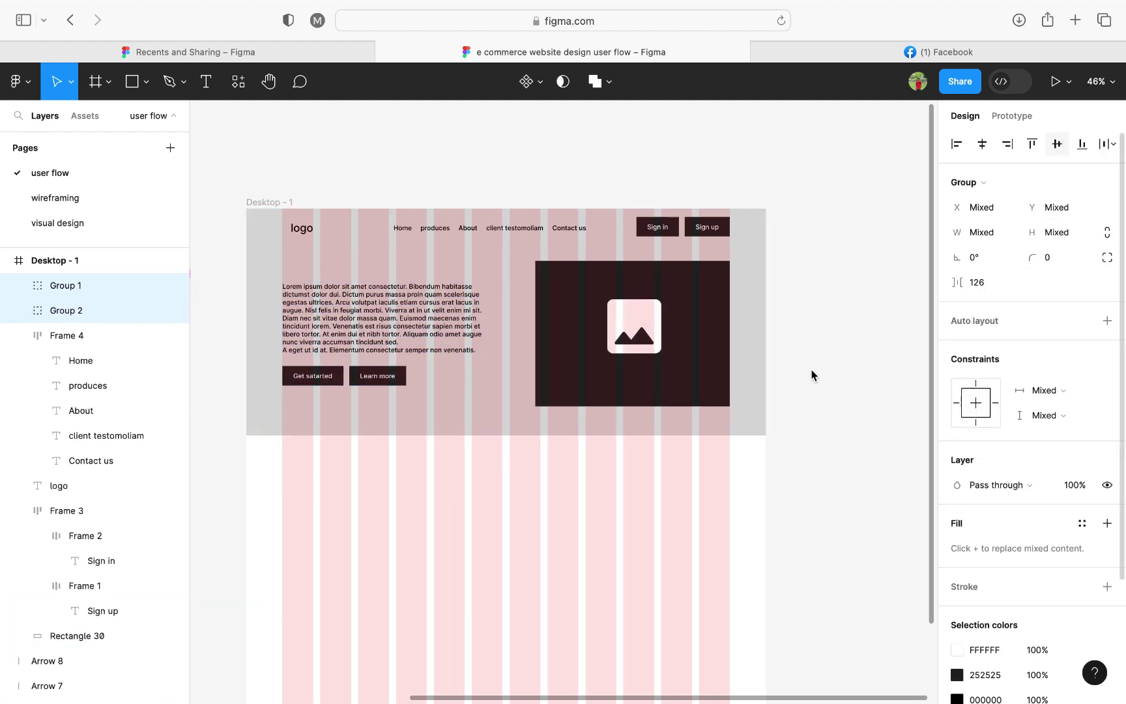
Step: Nudge the text group and the image group upward together, closer to the header
key("Up")
key("Up")
key("Up")
key("Up")
key("Up")
key("Up")
key("Up")
key("Up")
key("Up")
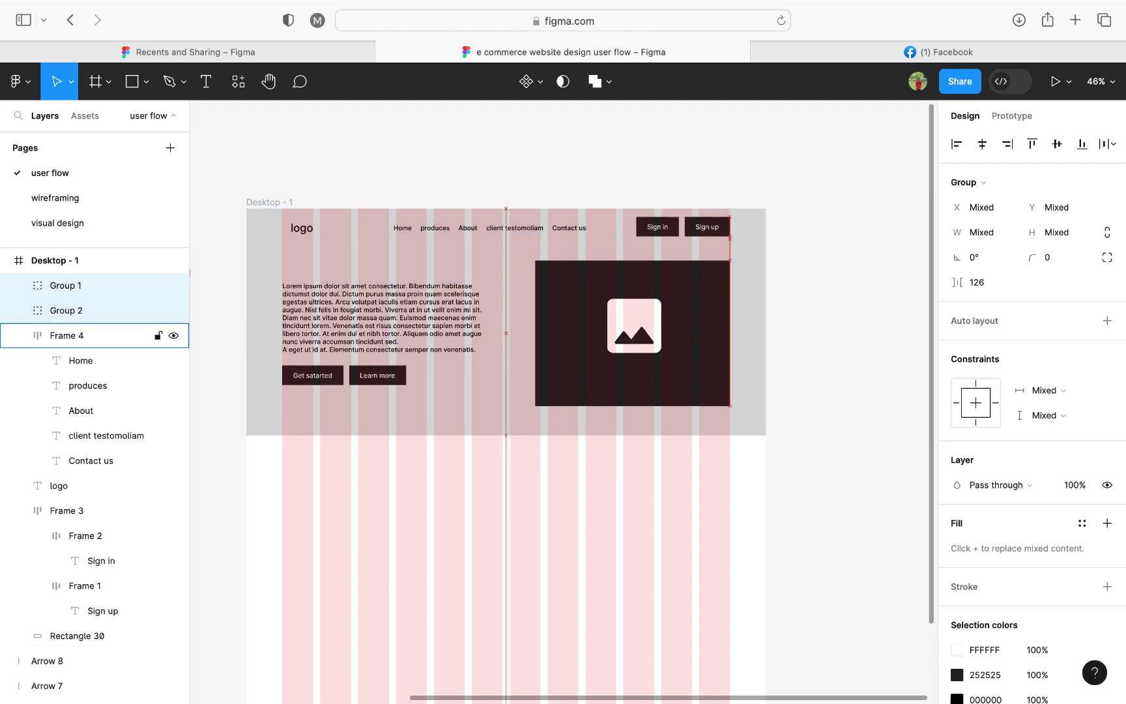
key("Up")
key("Up")
key("Up")
key("Up")
key("Up")
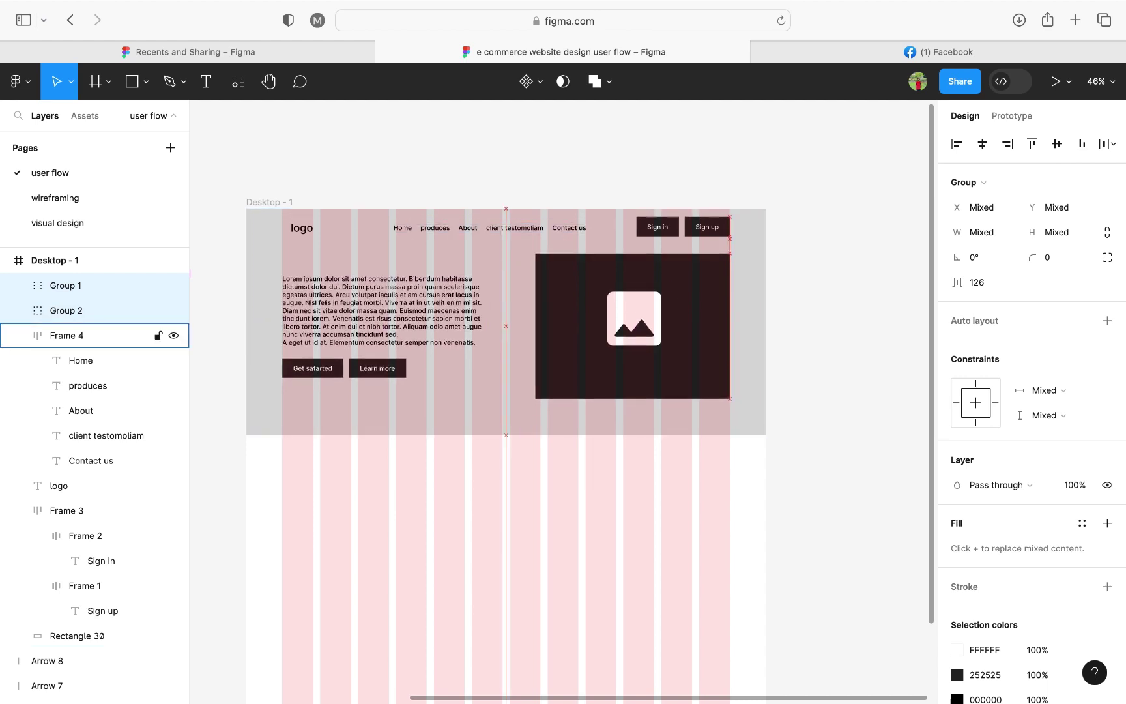
left_click(794, 398)
scroll(794, 398, "down", 3)
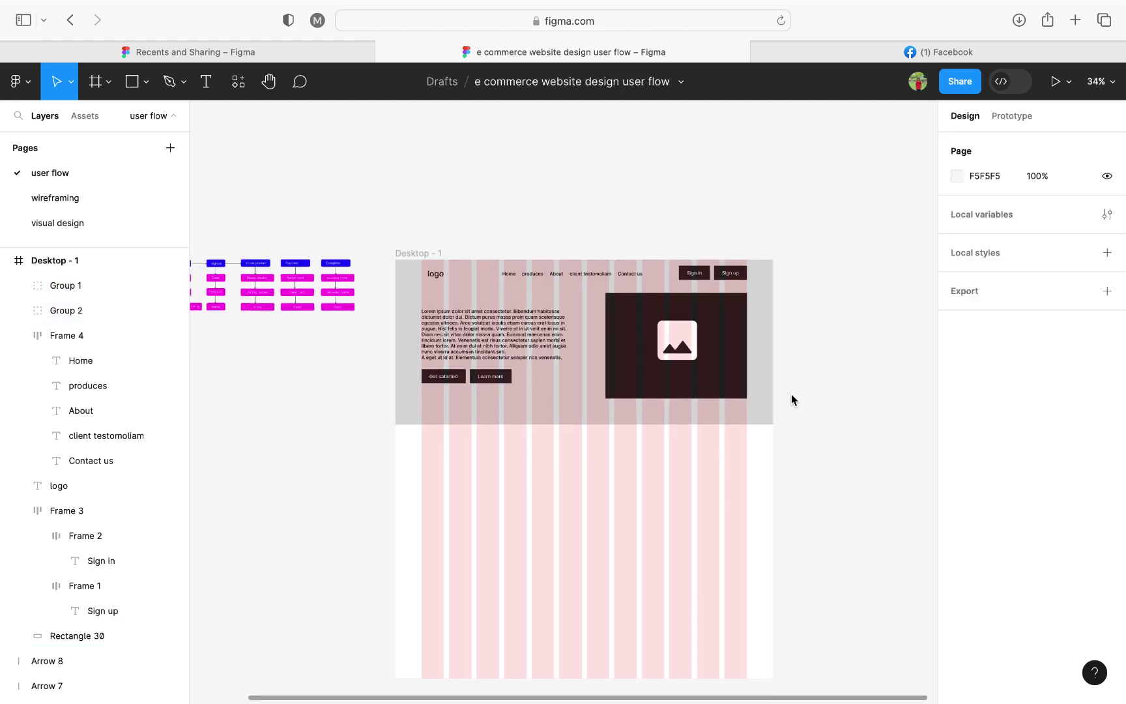
scroll(791, 393, "down", 2)
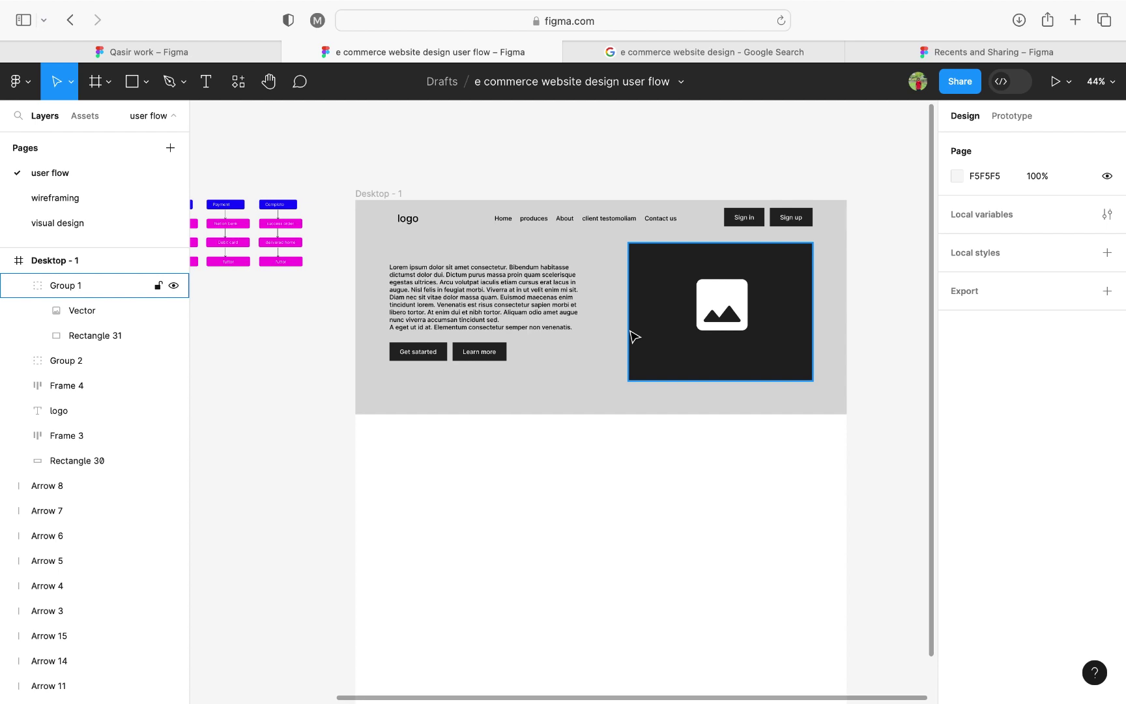
Step: Review the user flow diagram alongside the header and hero section of the desktop frame
scroll(634, 335, "left", 2)
scroll(634, 335, "down", 1)
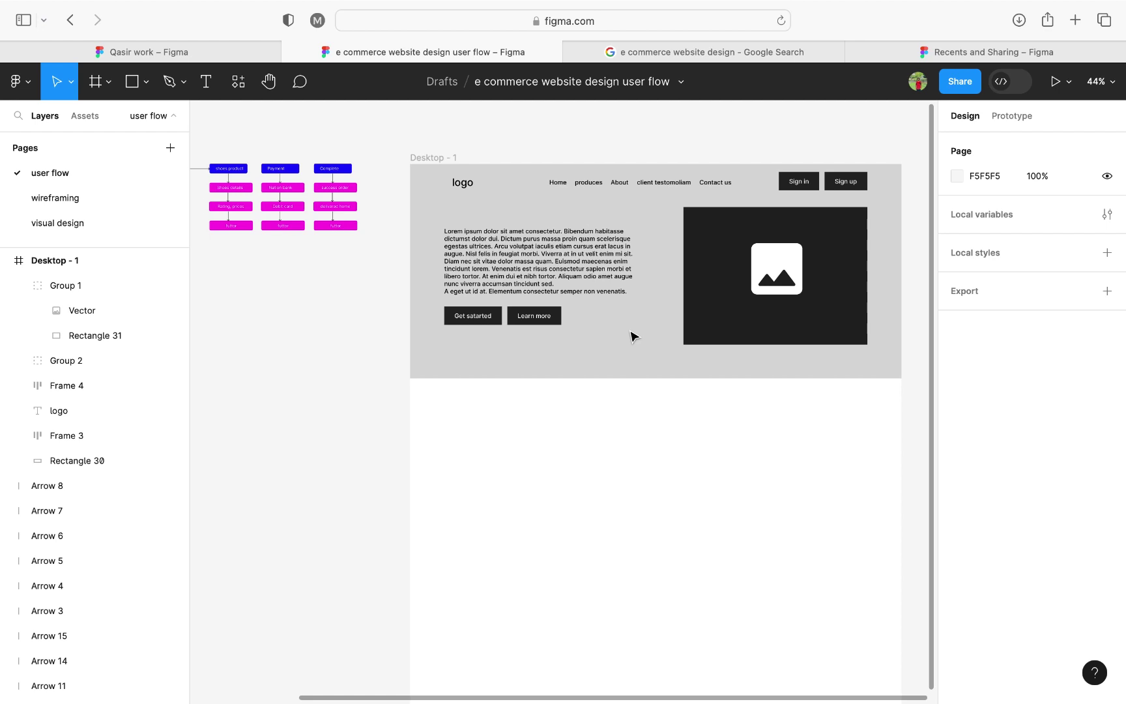
scroll(634, 335, "down", 1)
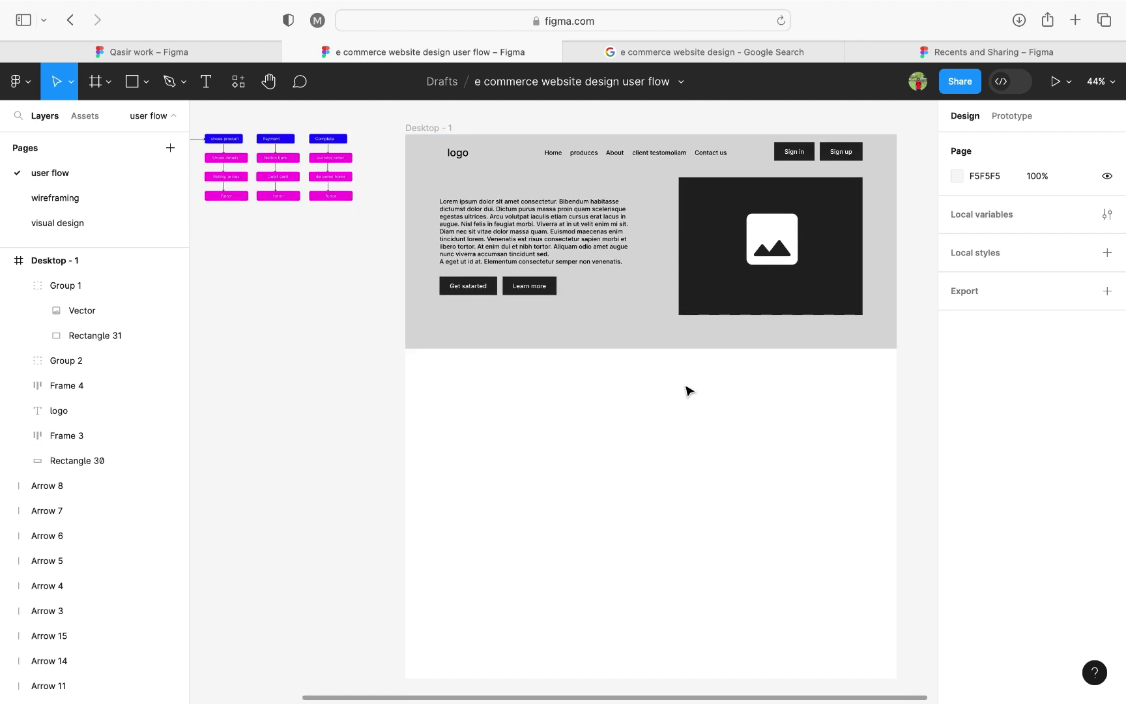
scroll(689, 389, "down", 5)
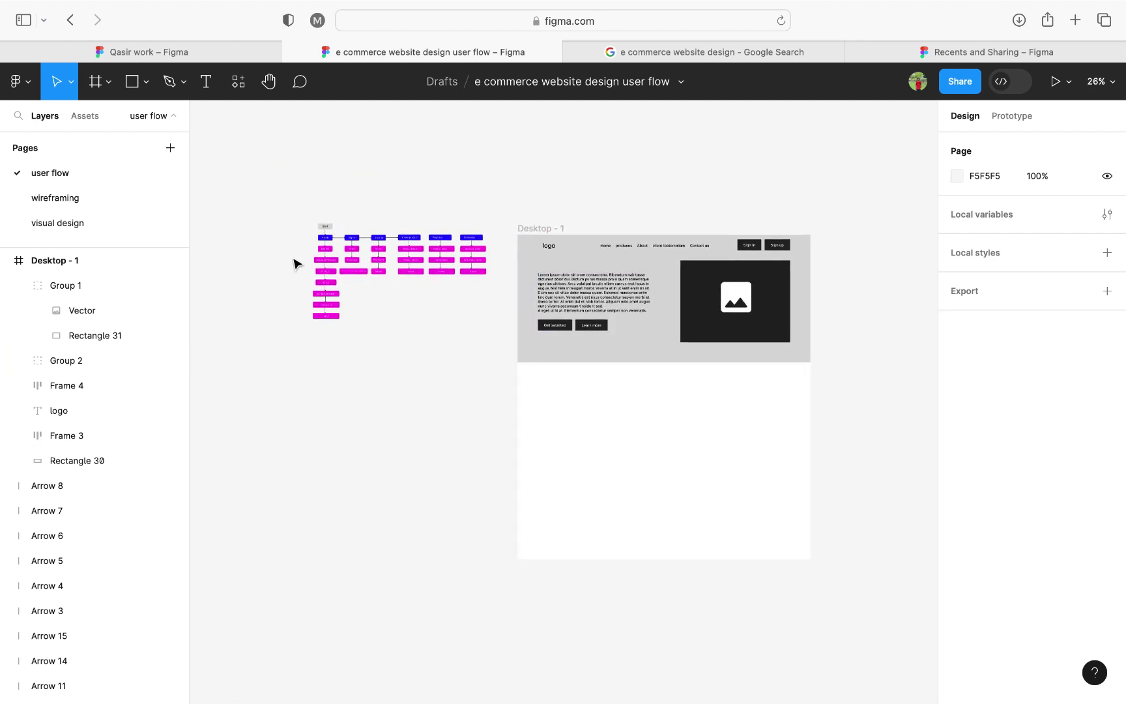
scroll(294, 263, "up", 5)
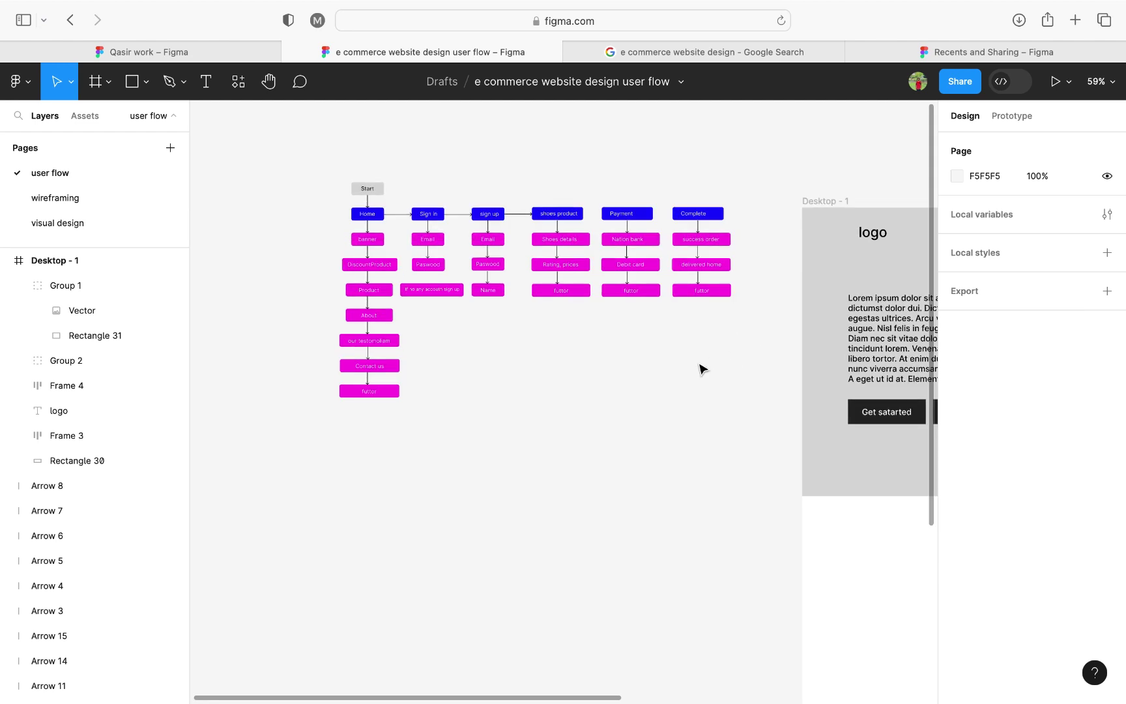
scroll(701, 369, "down", 3)
scroll(857, 382, "right", 5)
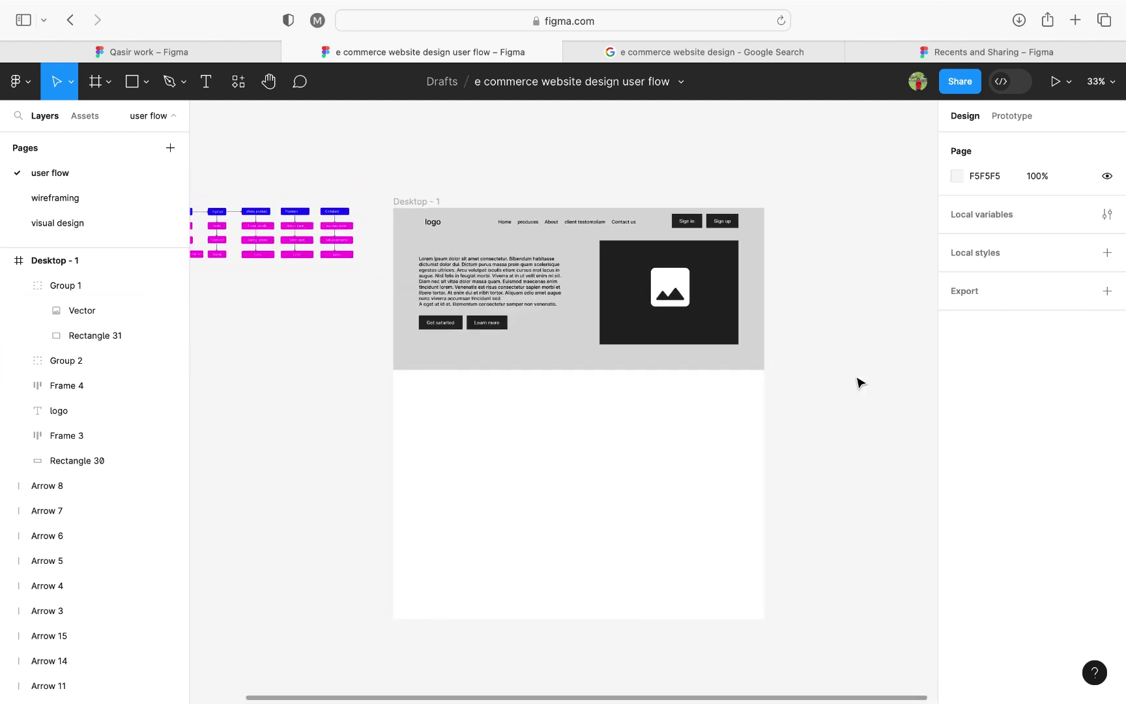
scroll(857, 382, "up", 1)
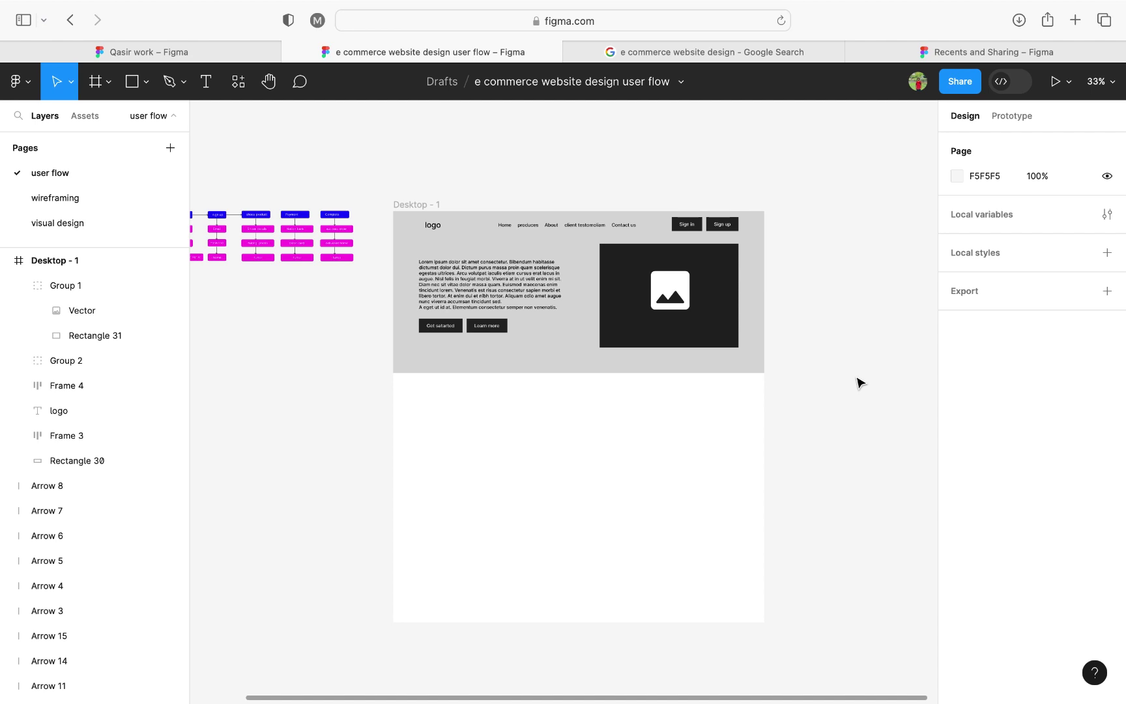
scroll(636, 244, "up", 5)
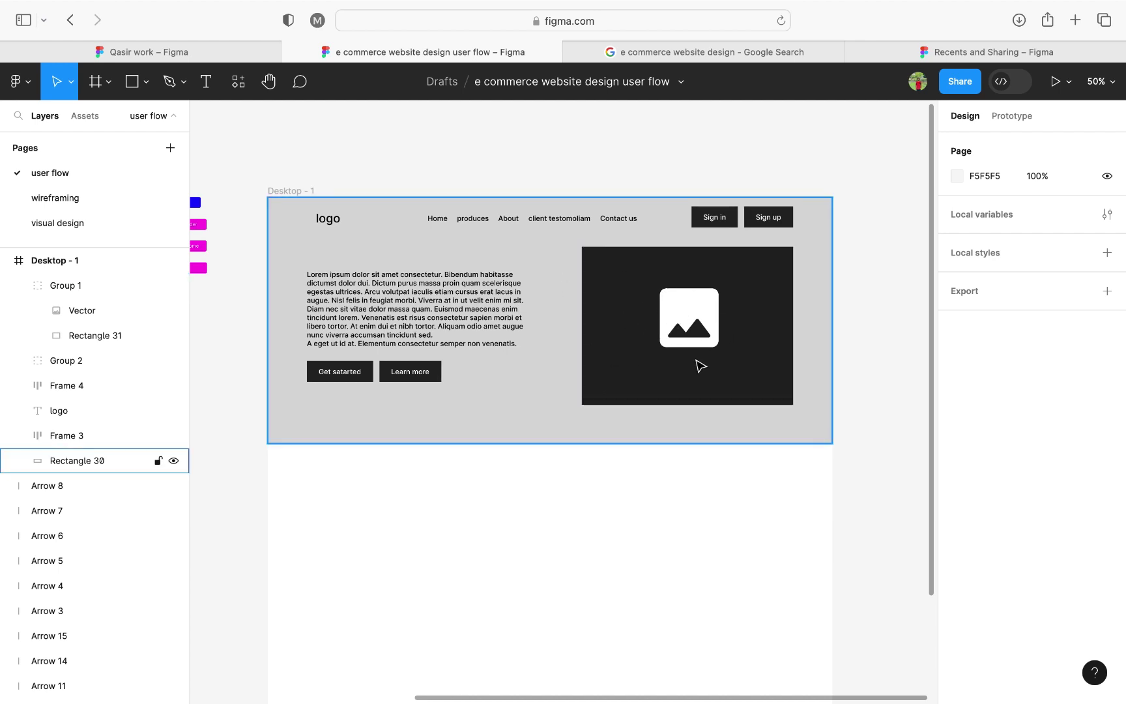
left_click(661, 358)
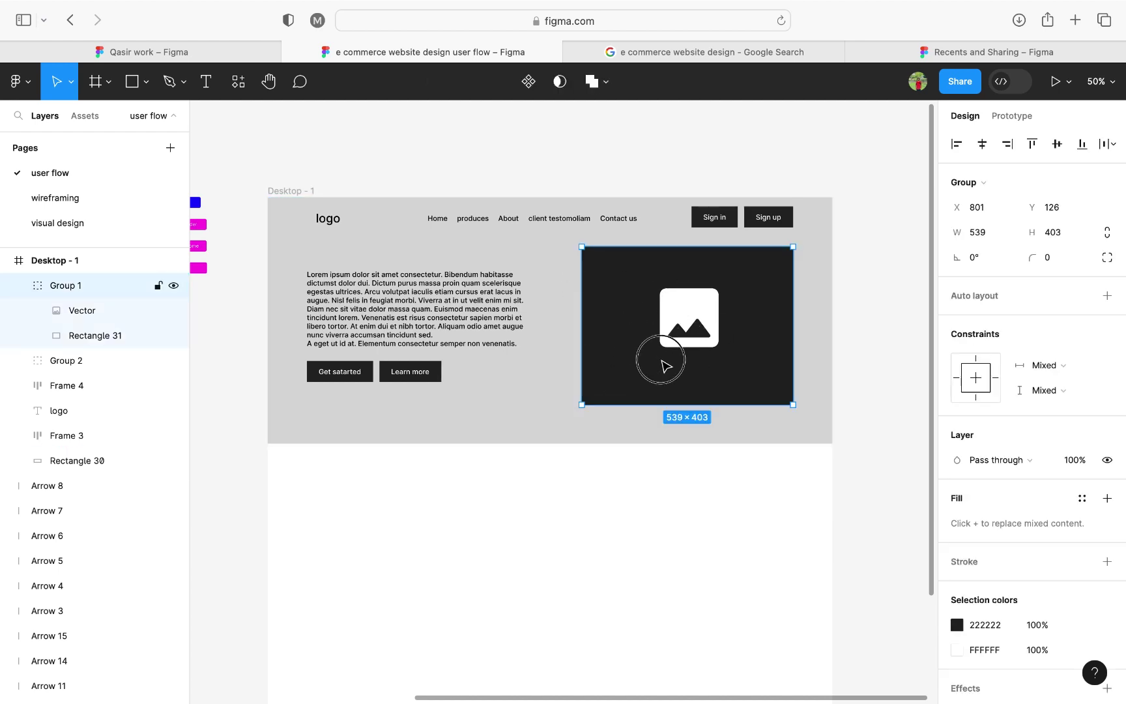
key("super+d")
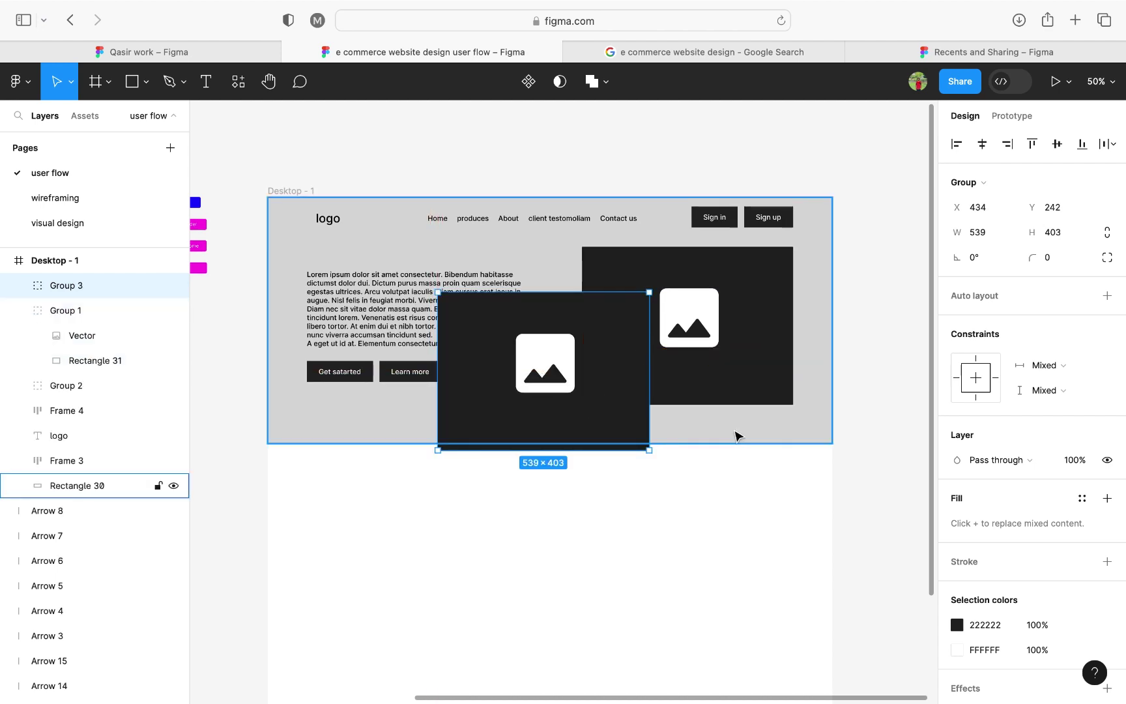
key("super+z")
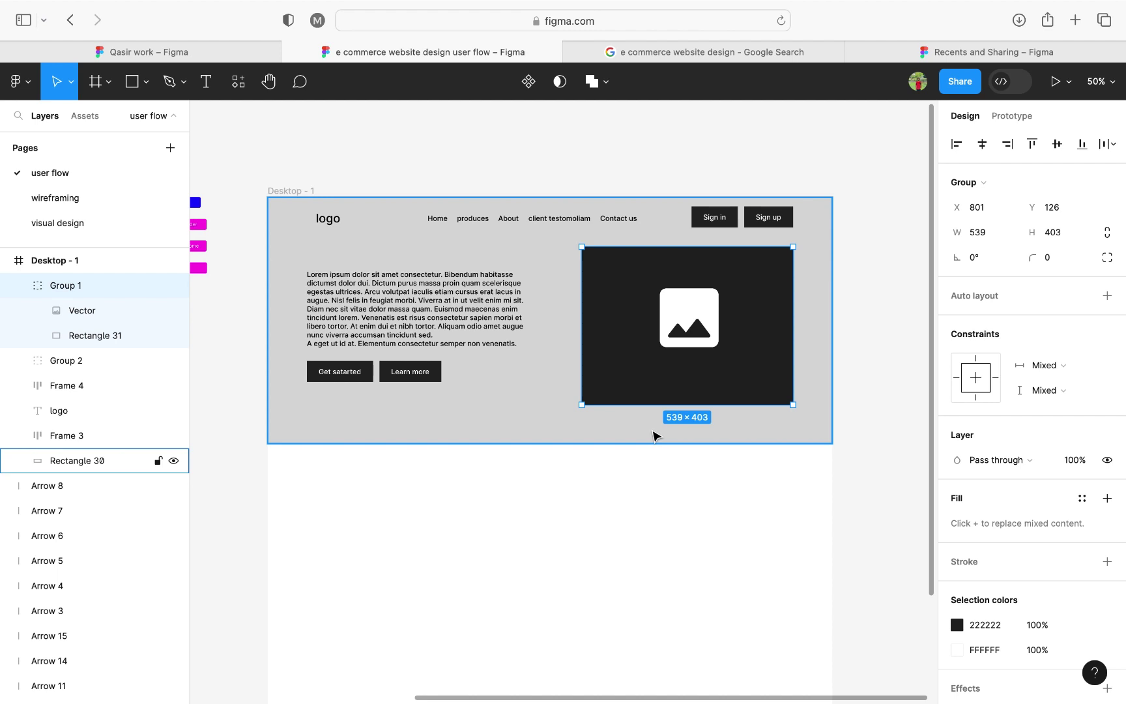
scroll(653, 435, "left", 5)
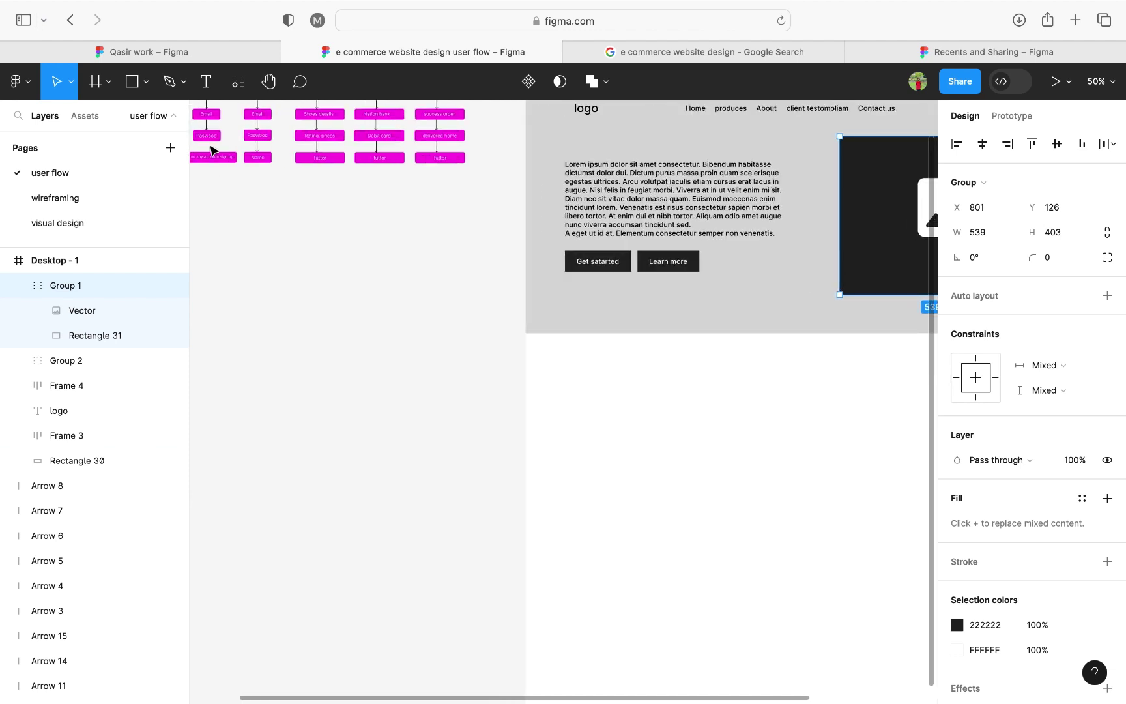
scroll(903, 224, "right", 4)
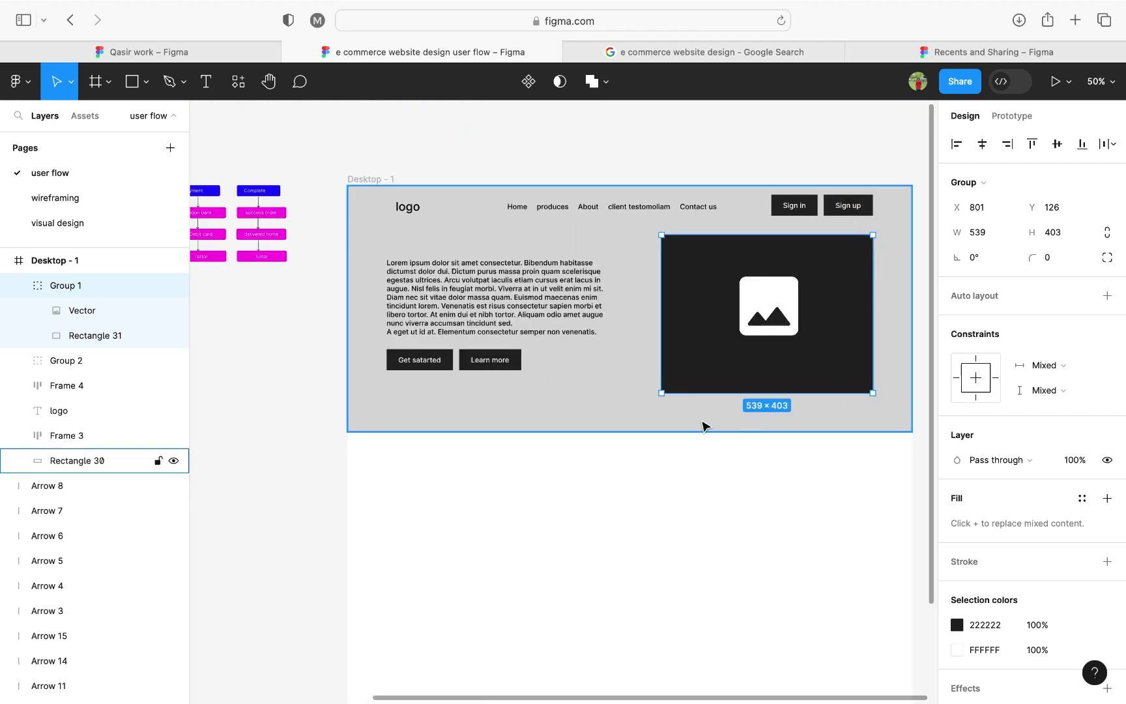
scroll(706, 428, "right", 2)
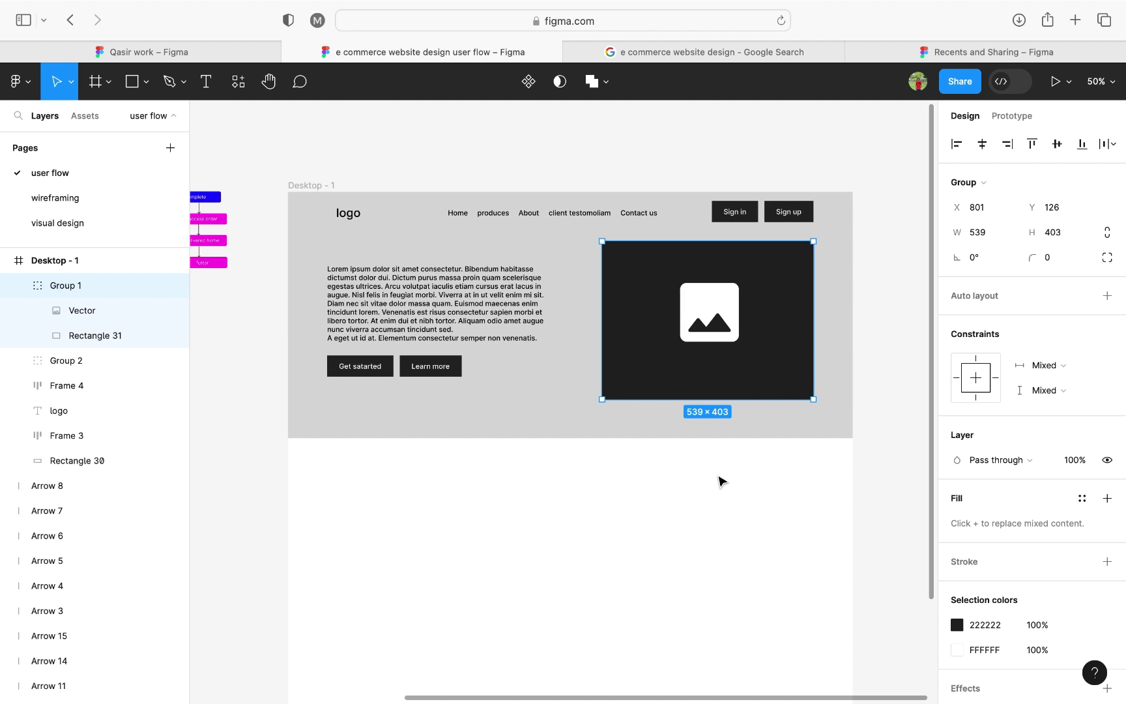
Step: Correct the misspelled label of the first hero button to "Get started" and clear the selection
scroll(367, 376, "up", 2)
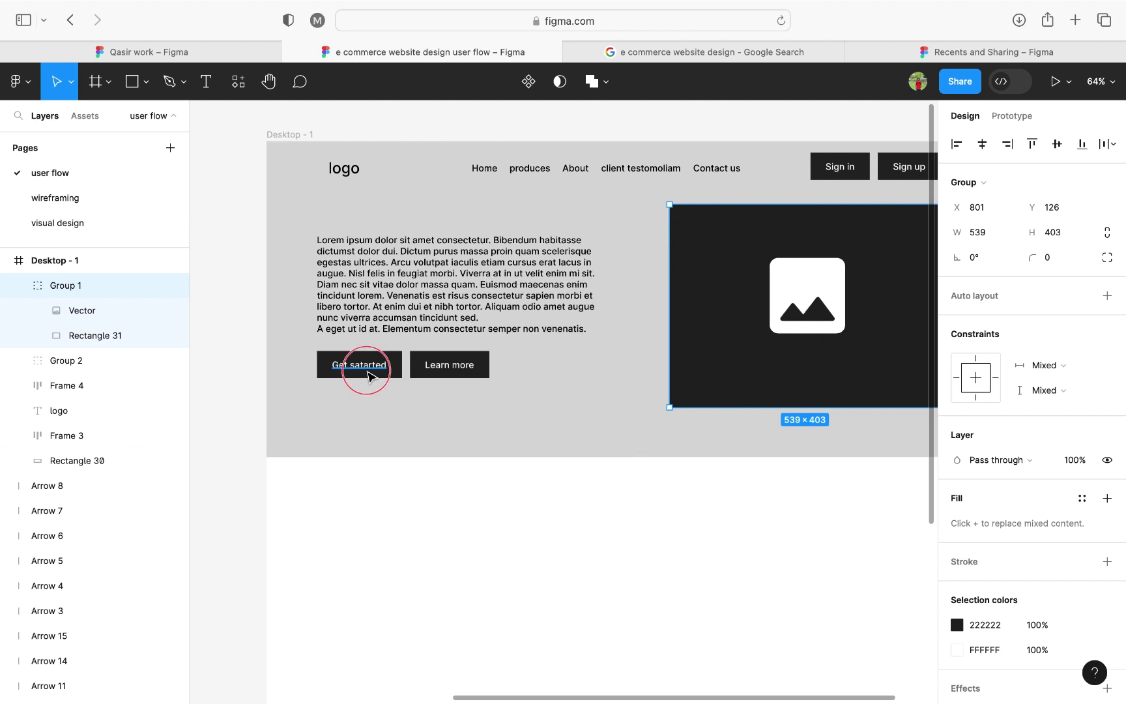
double_click(367, 373)
scroll(367, 372, "up", 1)
double_click(364, 369)
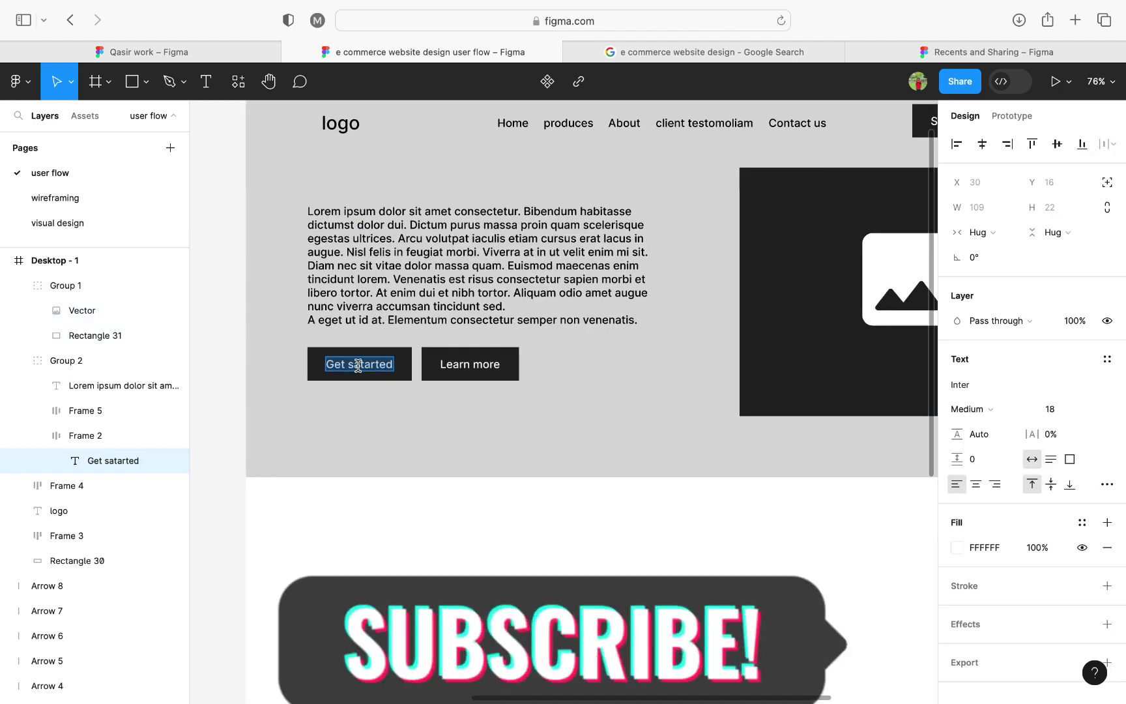
left_click(359, 366)
key("BackSpace")
scroll(417, 428, "down", 5)
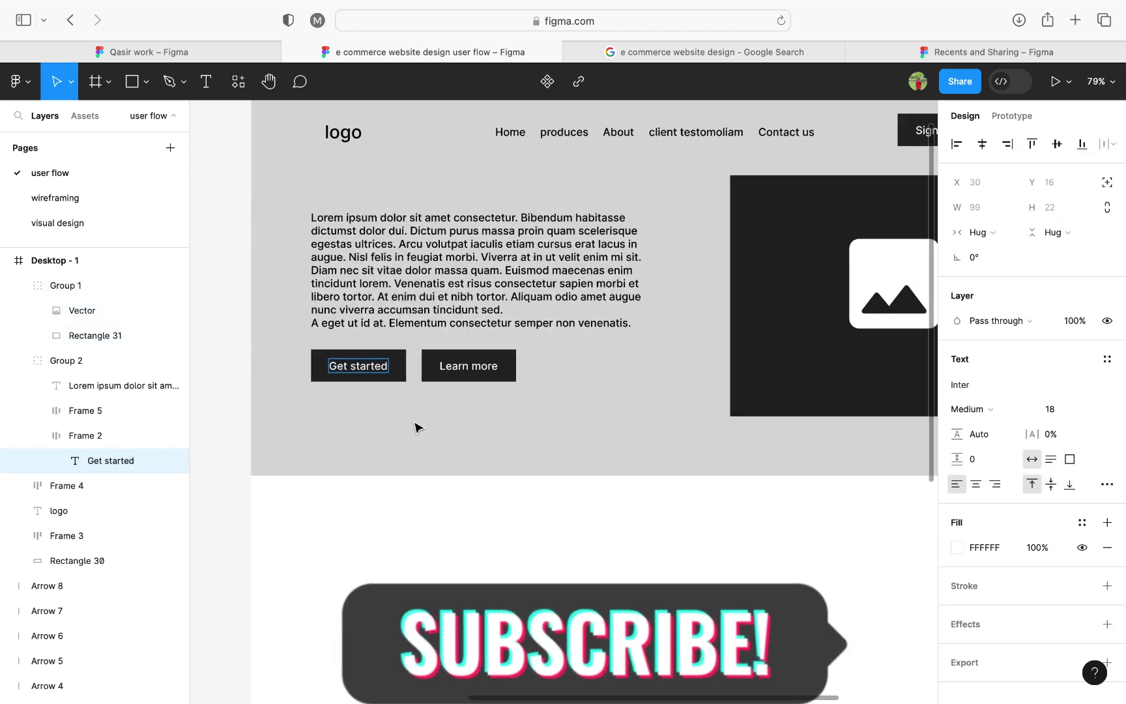
key("Escape")
scroll(498, 450, "down", 1)
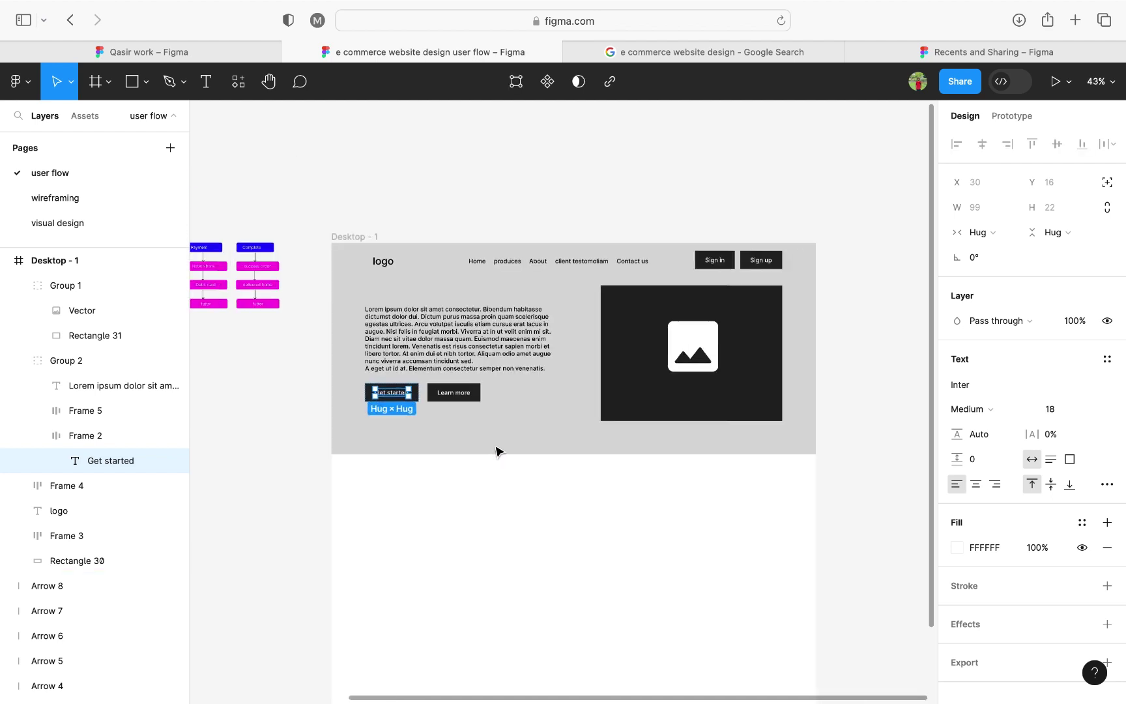
left_click(769, 195)
scroll(769, 194, "right", 2)
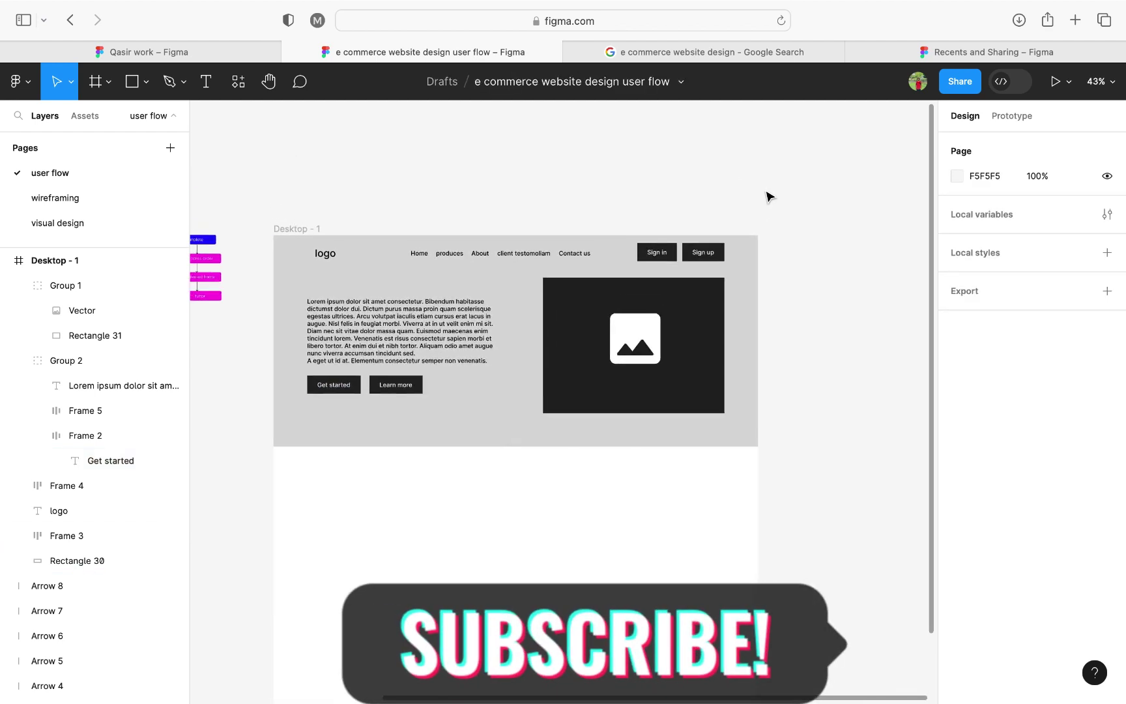
scroll(769, 195, "down", 2)
scroll(769, 194, "left", 2)
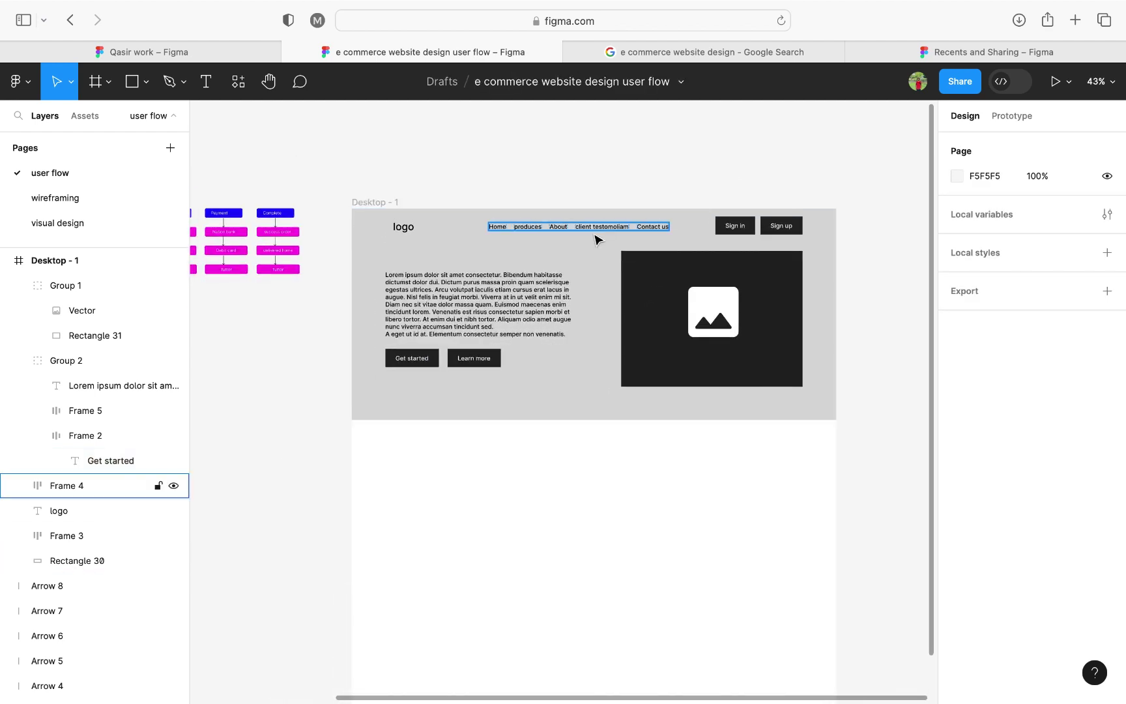
scroll(598, 241, "up", 2)
scroll(595, 240, "up", 1)
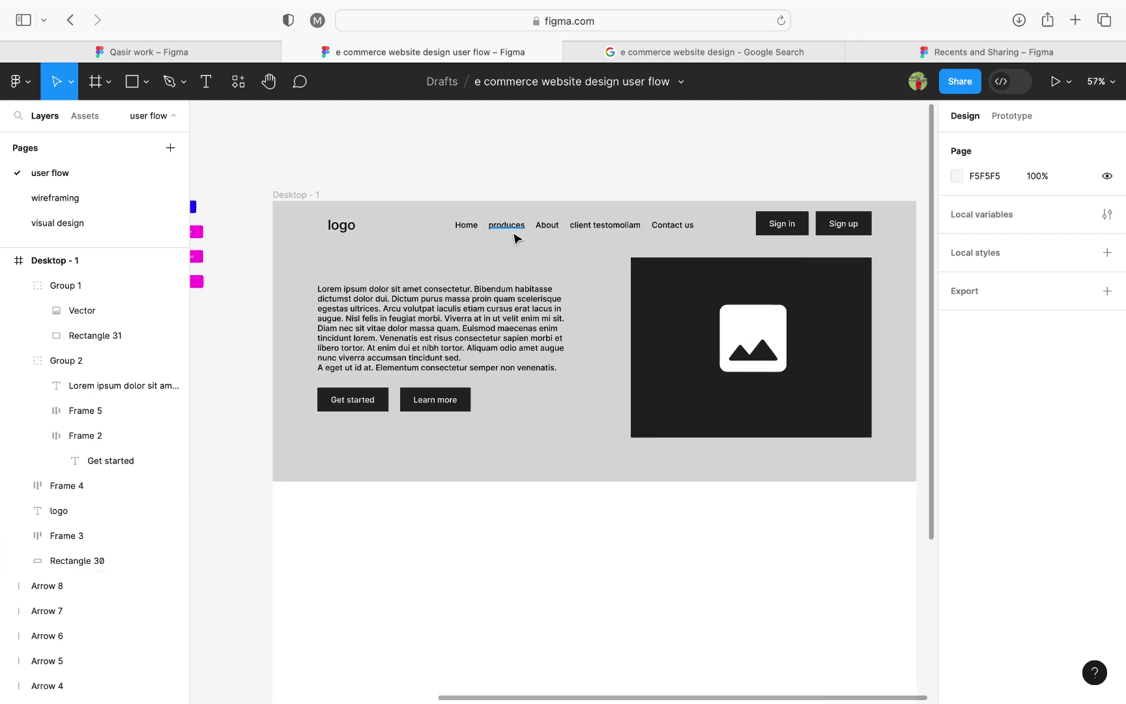
scroll(554, 234, "down", 3)
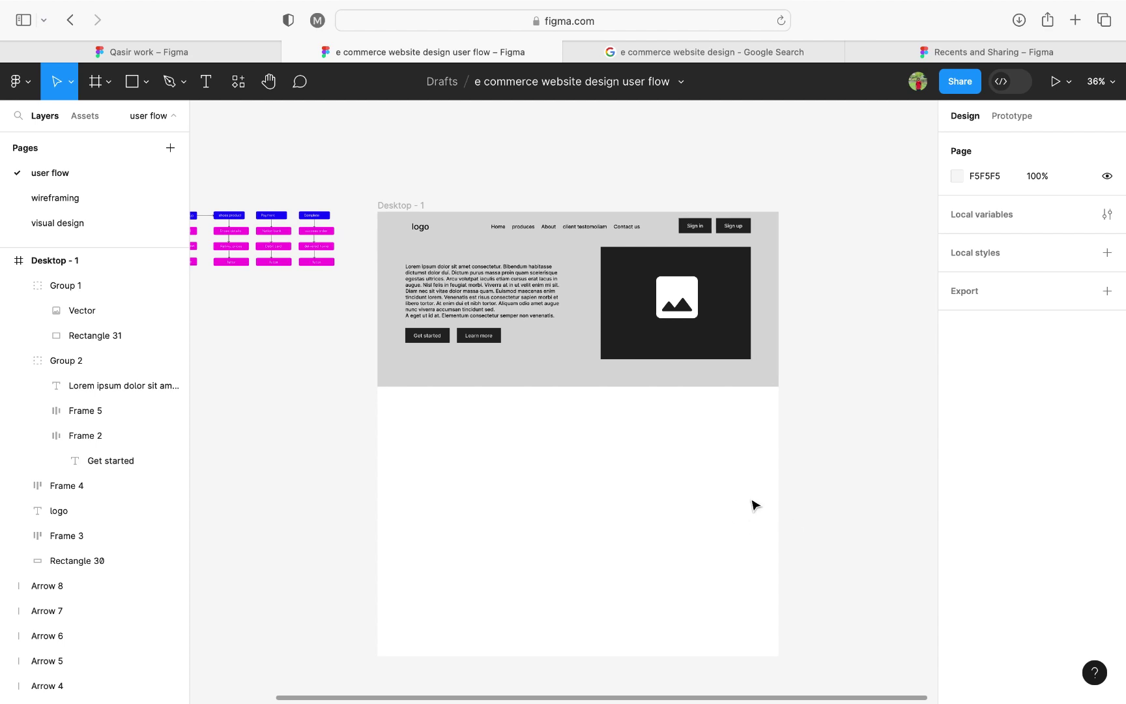
scroll(831, 490, "up", 1)
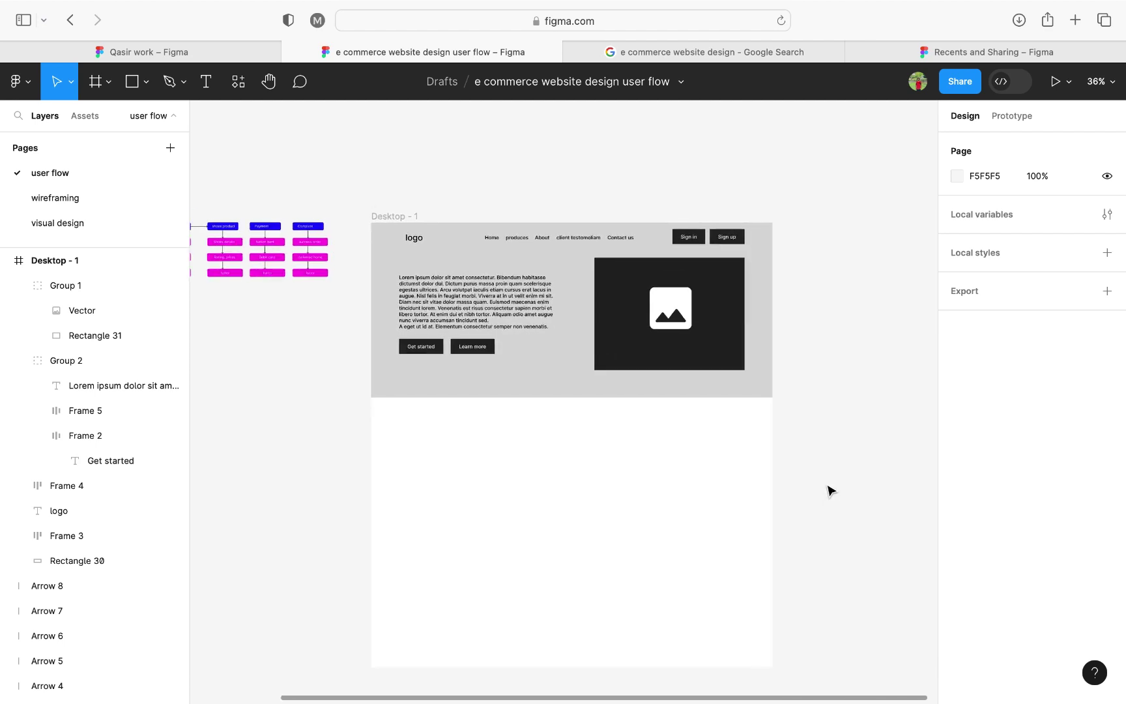